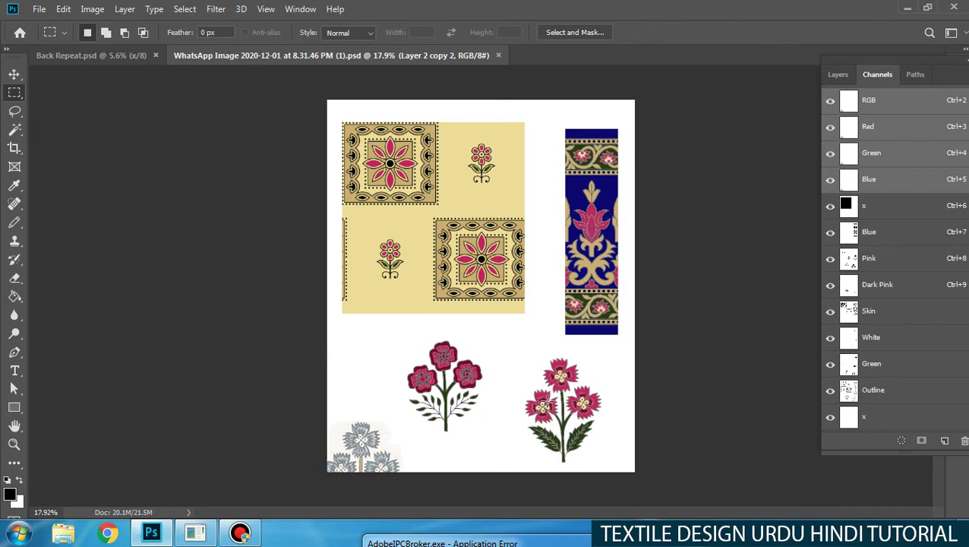
Step: Open Back Repeat.psd and check its image size in inches
key(ctrl+o)
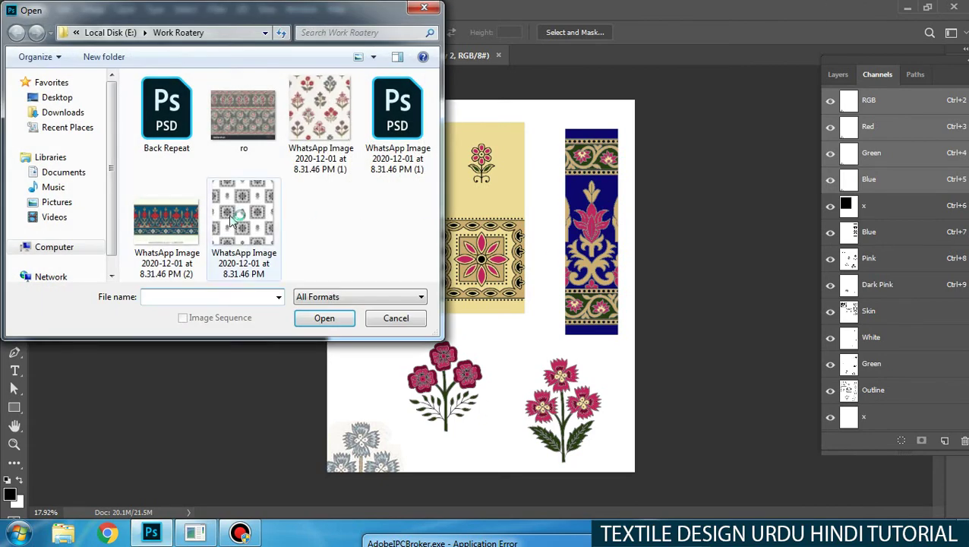
click(162, 136)
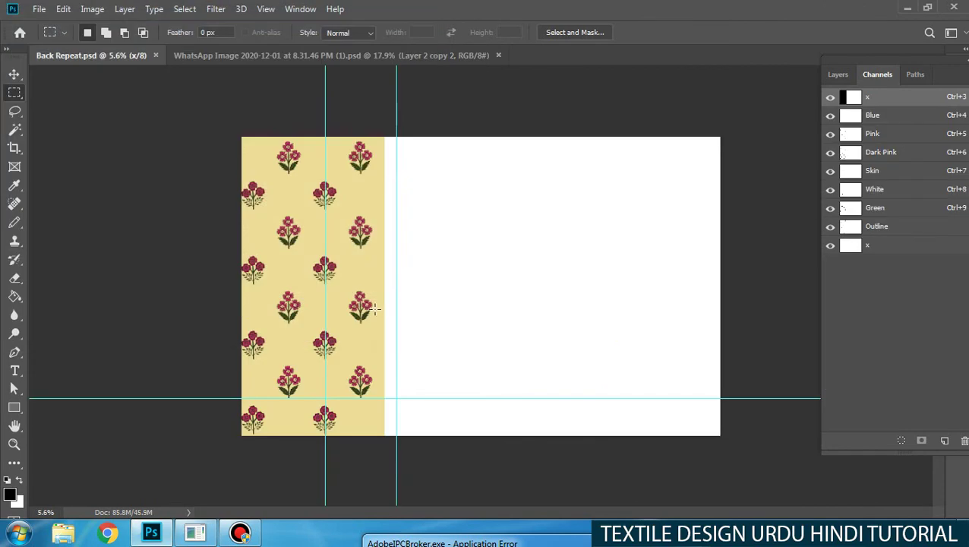
drag(302, 316, 257, 288)
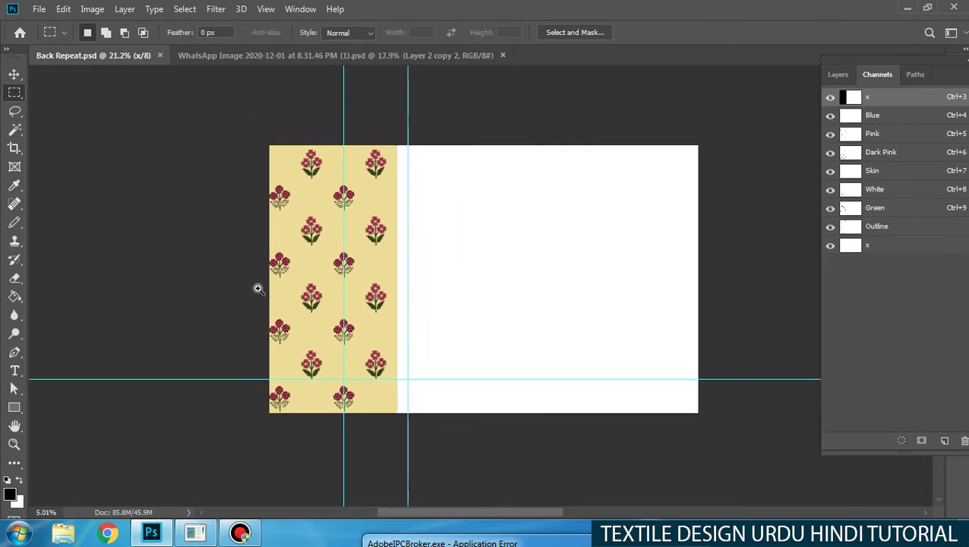
key(ctrl+alt+i)
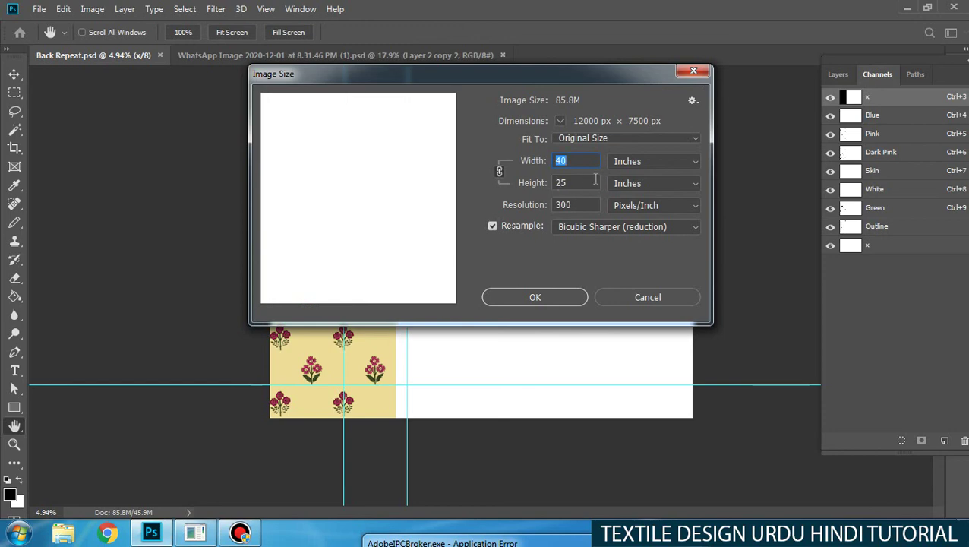
key(Escape)
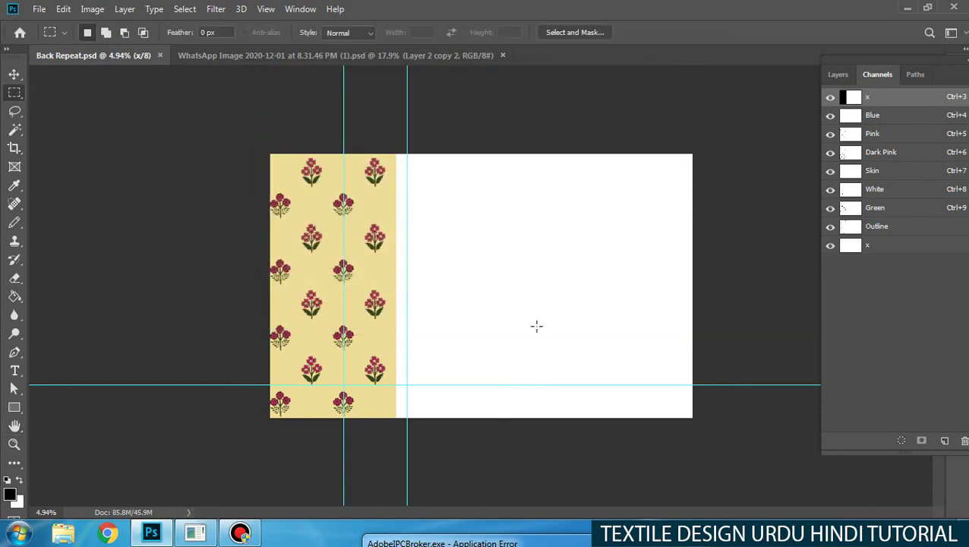
Step: In the WhatsApp Image document, delete the RGB component channels and the resulting Cyan and Magenta channels, keeping only the separation channels
key(ctrl+Tab)
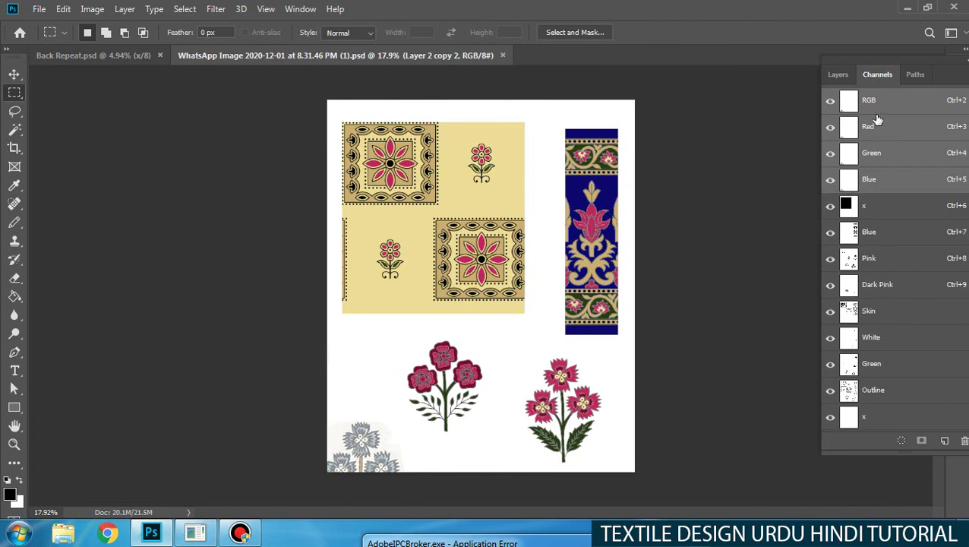
drag(887, 180, 965, 440)
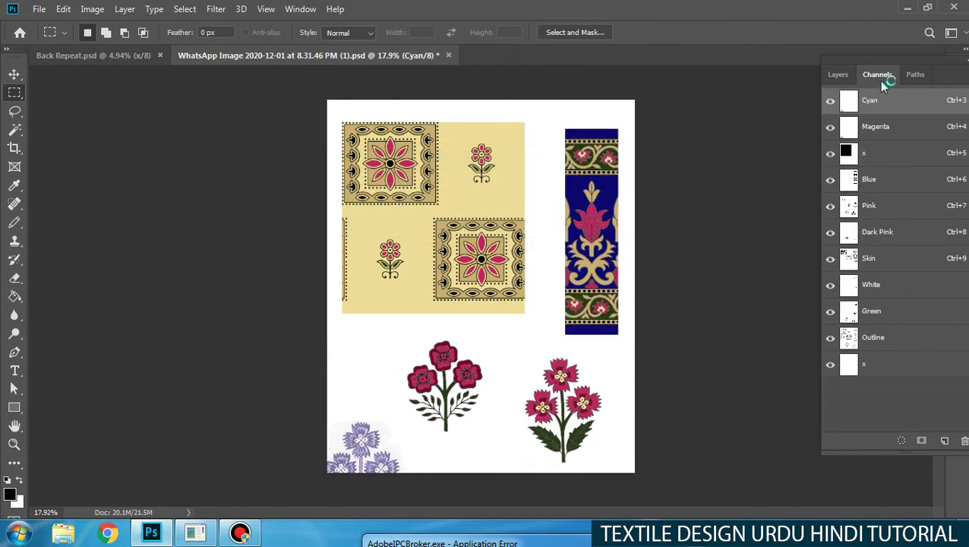
drag(886, 62, 797, 72)
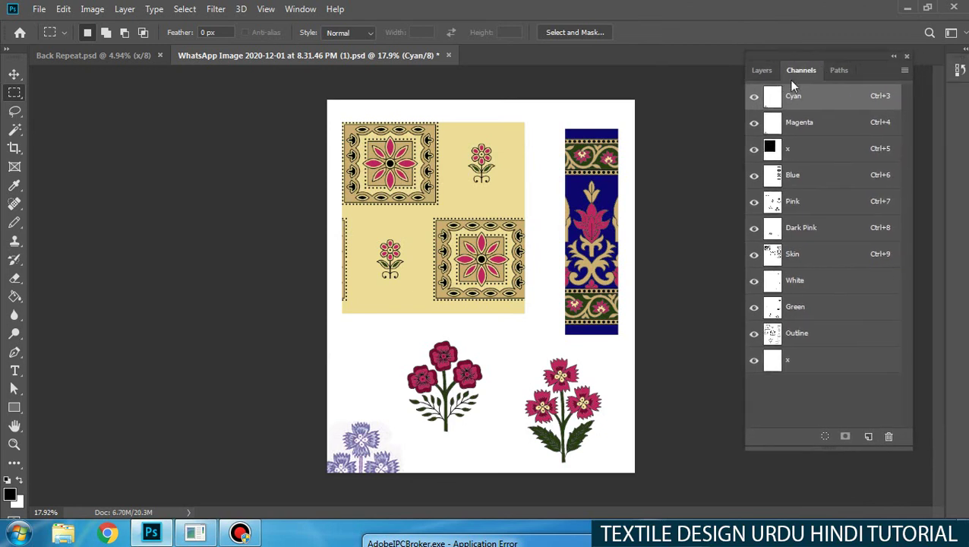
click(890, 437)
click(895, 437)
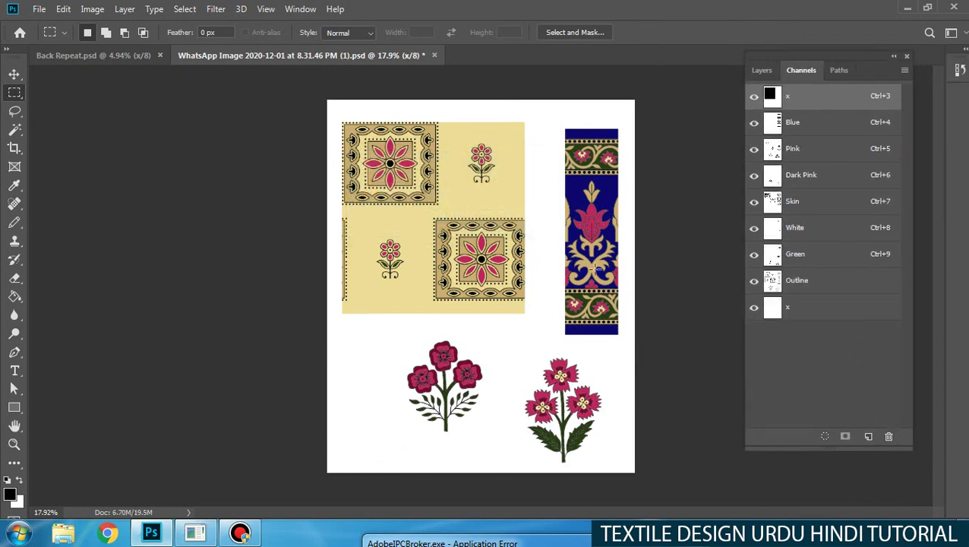
Step: Lasso the two loose flower motifs below the patterns, erase them from all channels and clear the selection
key(l)
scroll(584, 403, up, 2)
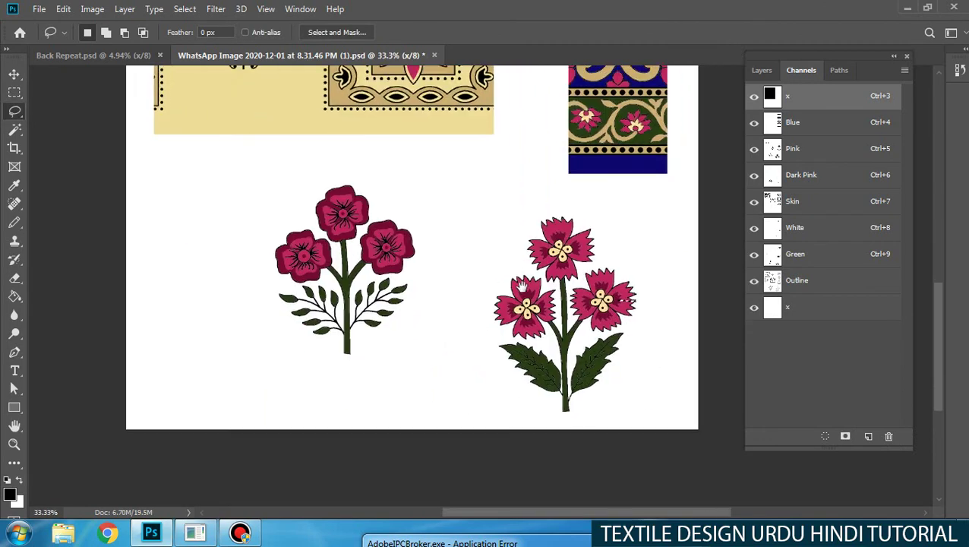
mouse_move(626, 202)
mouse_down()
mouse_move(378, 171)
mouse_move(239, 201)
mouse_move(474, 416)
mouse_move(603, 435)
mouse_move(668, 205)
mouse_up()
mouse_move(808, 123)
mouse_down()
mouse_move(810, 308)
mouse_move(805, 114)
mouse_up()
key(Delete)
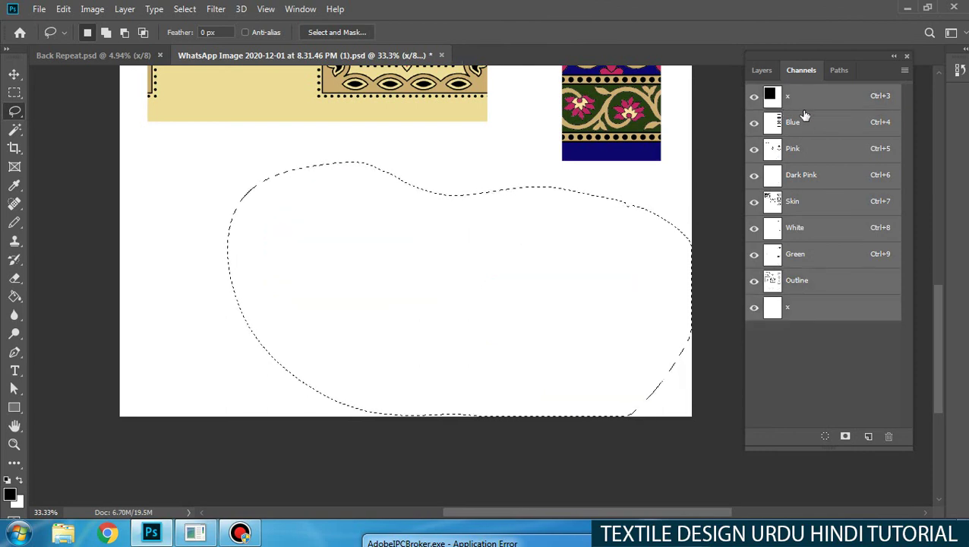
key(ctrl+d)
drag(458, 304, 433, 368)
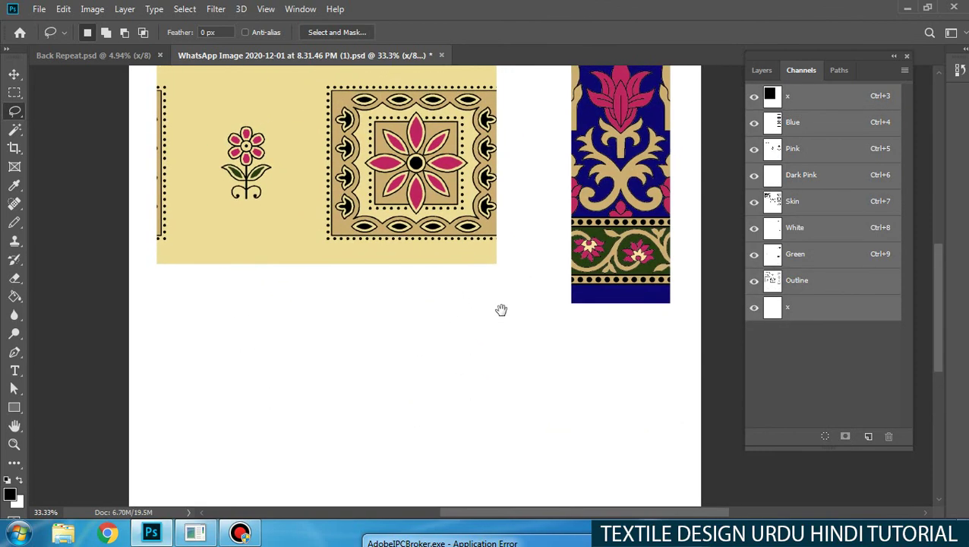
scroll(608, 275, up, 2)
key(m)
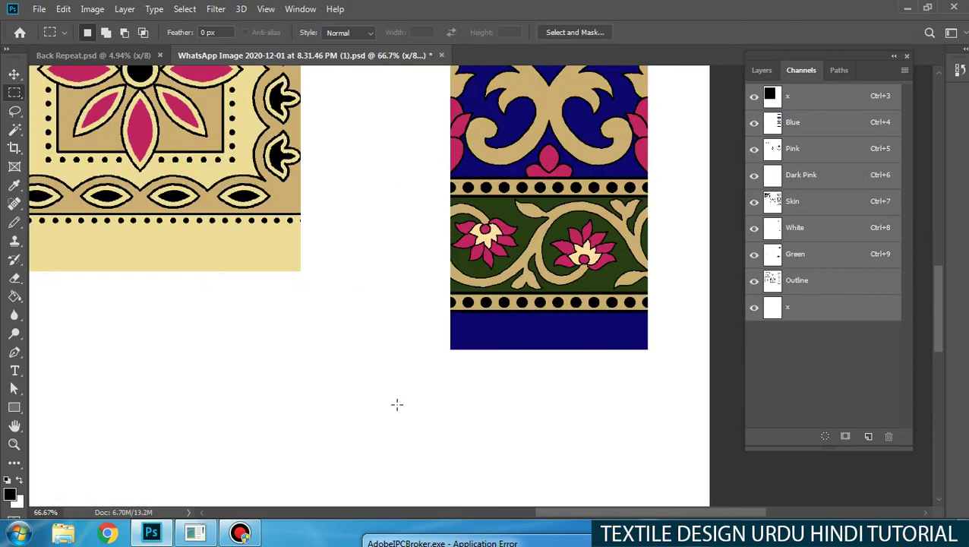
drag(344, 439, 707, 160)
scroll(708, 160, up, 2)
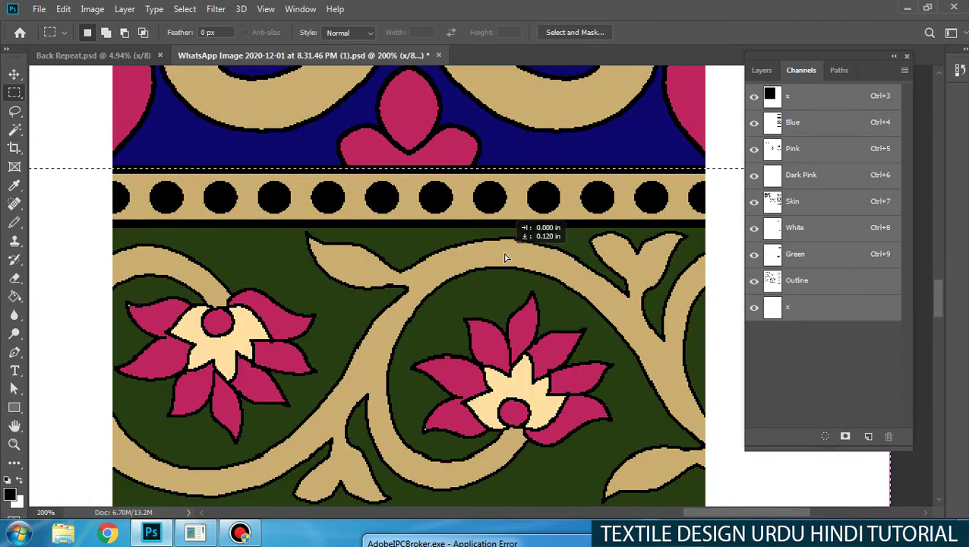
scroll(506, 259, down, 3)
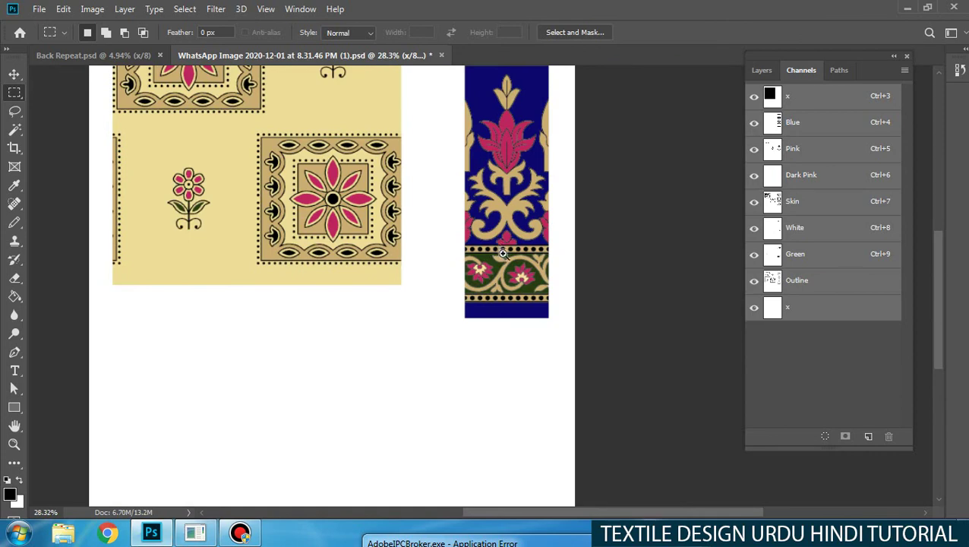
scroll(503, 253, down, 2)
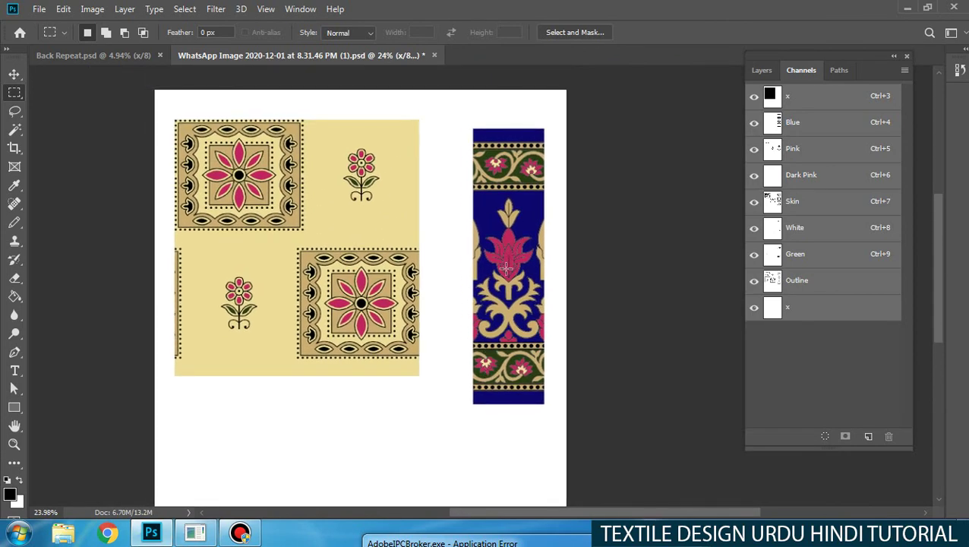
drag(450, 123, 568, 426)
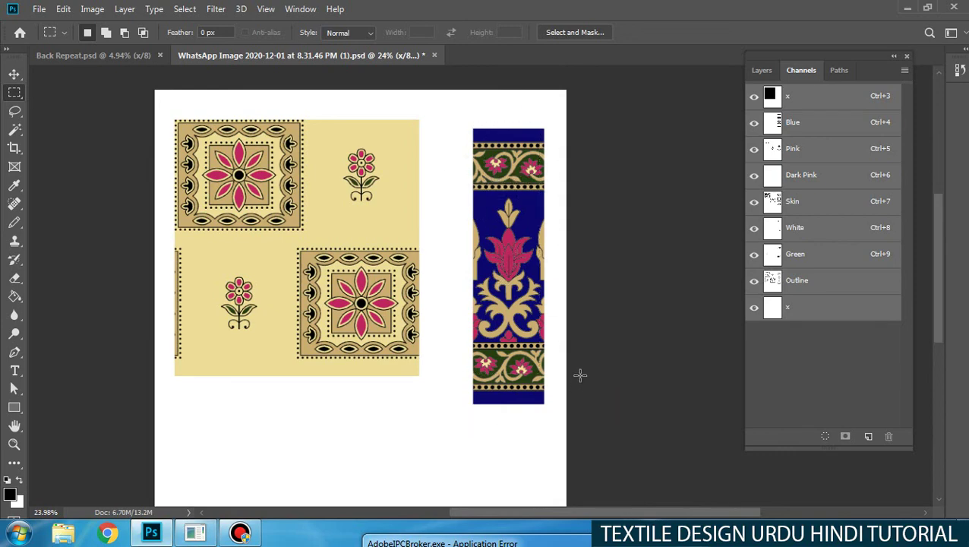
Step: Close Back Repeat.psd and duplicate the WhatsApp Image document
click(106, 55)
key(ctrl+w)
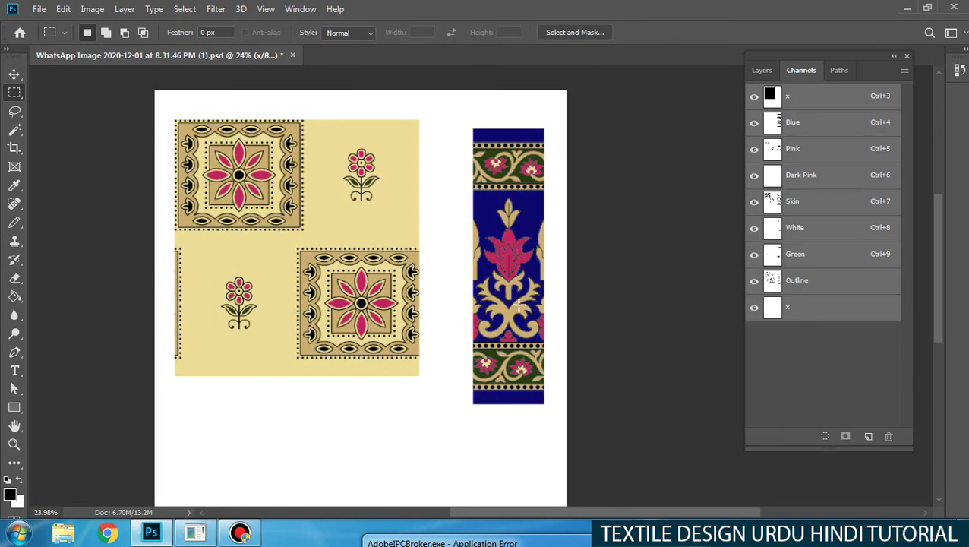
key(alt+i)
key(d)
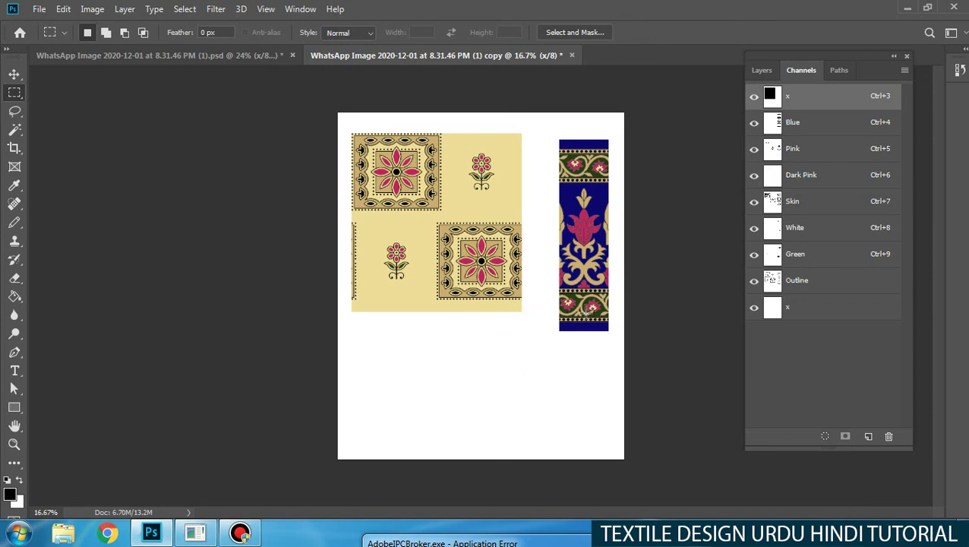
key(ctrl+plus)
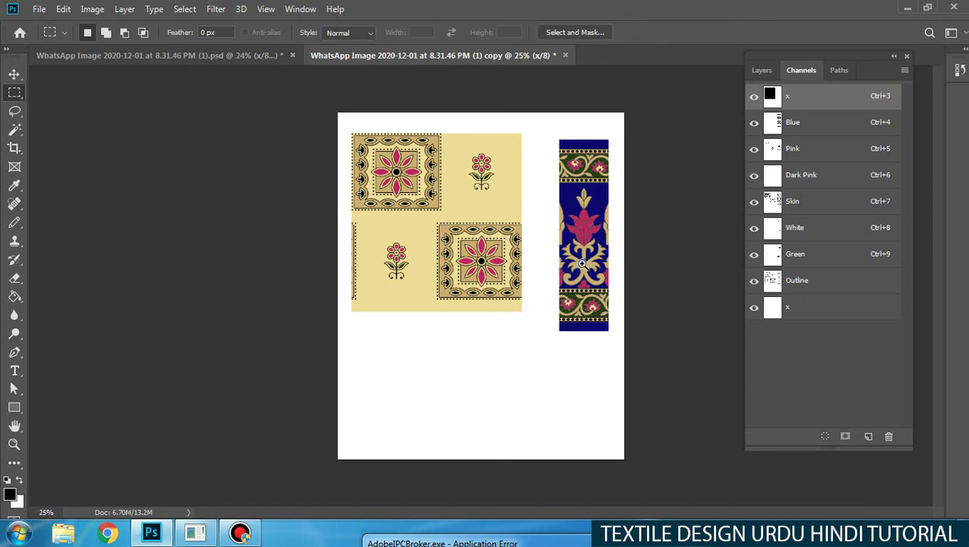
drag(487, 121, 599, 472)
key(w)
click(566, 448)
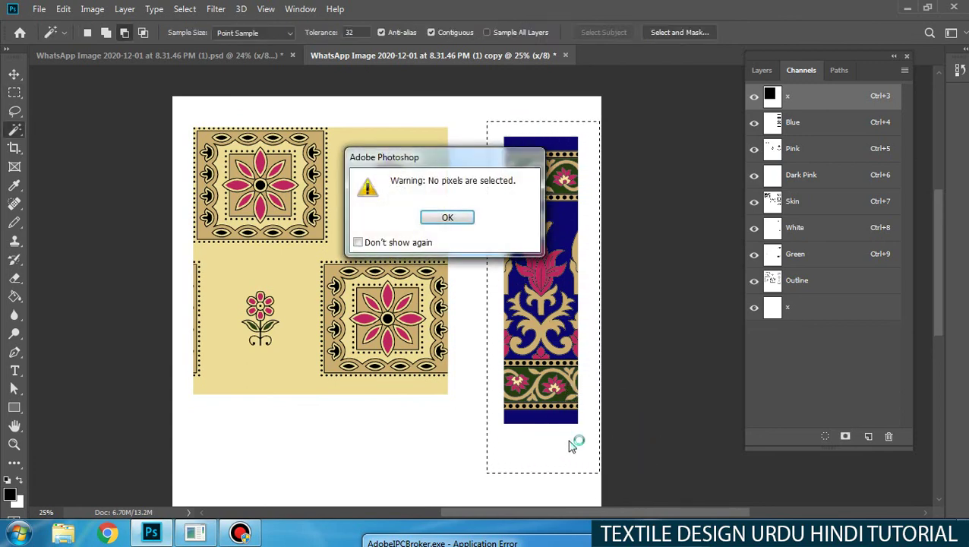
key(Return)
Step: With all channels active, select the blue border panel exactly, subtracting the surrounding white with the Magic Wand
key(m)
key(q)
key(q)
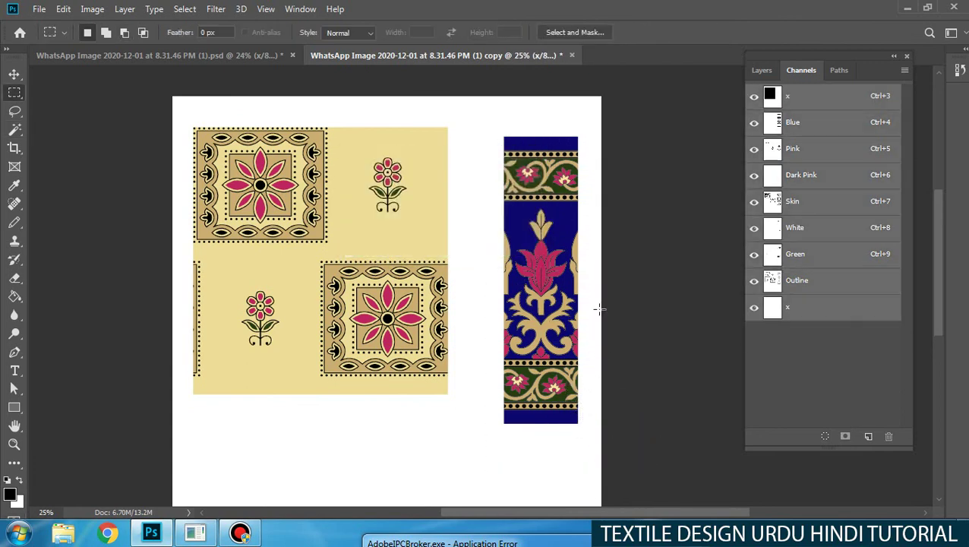
drag(493, 136, 600, 457)
key(w)
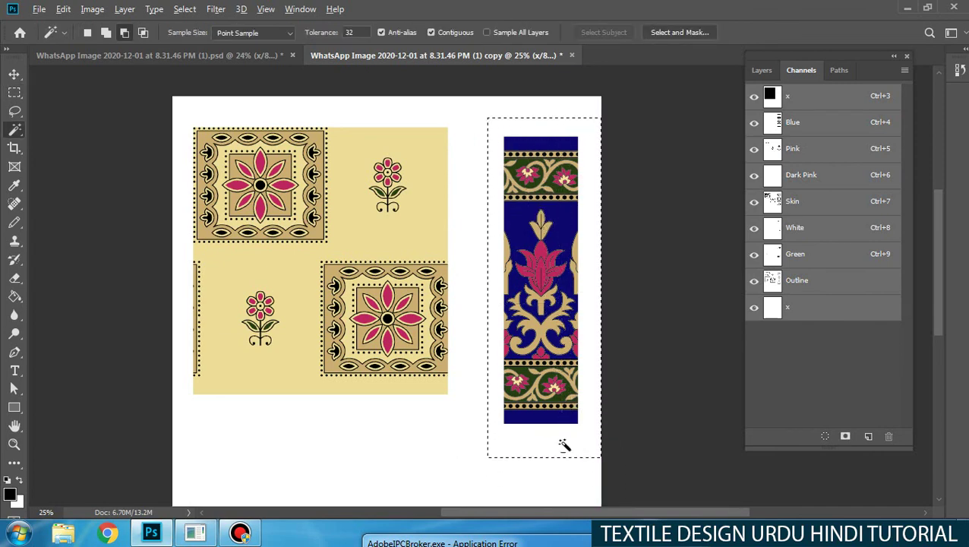
alt+click(558, 443)
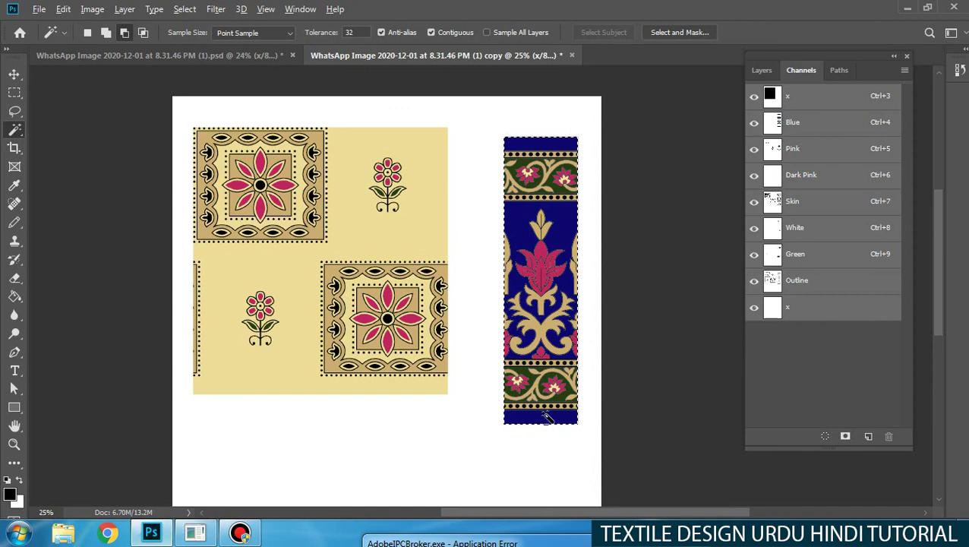
Step: Crop the image to the selected border panel and rotate the canvas 90° counter clockwise
key(alt+i)
key(p)
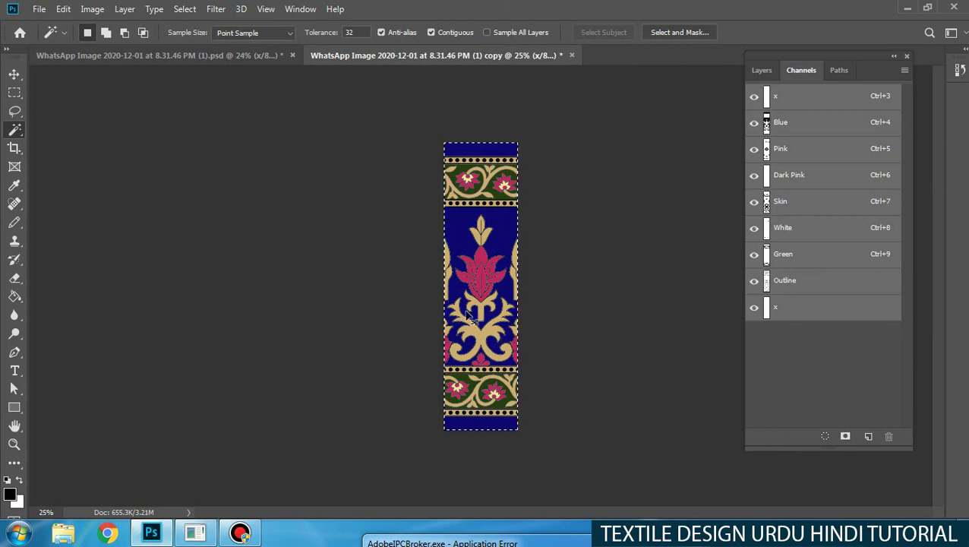
click(92, 9)
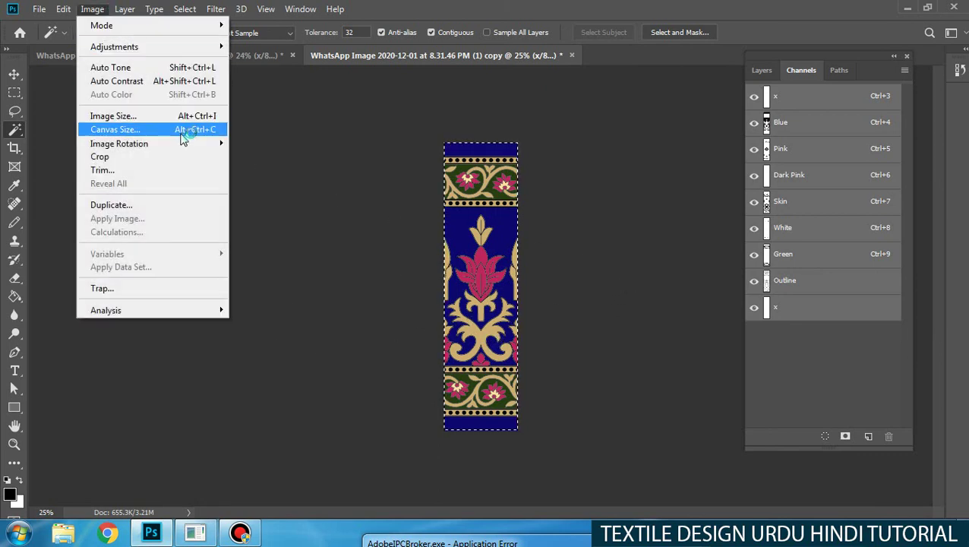
mouse_move(187, 144)
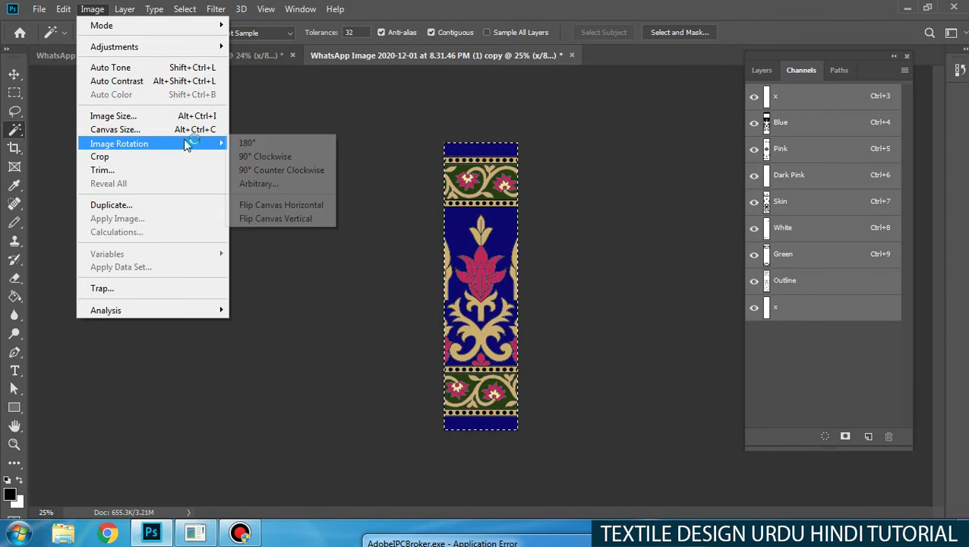
click(325, 172)
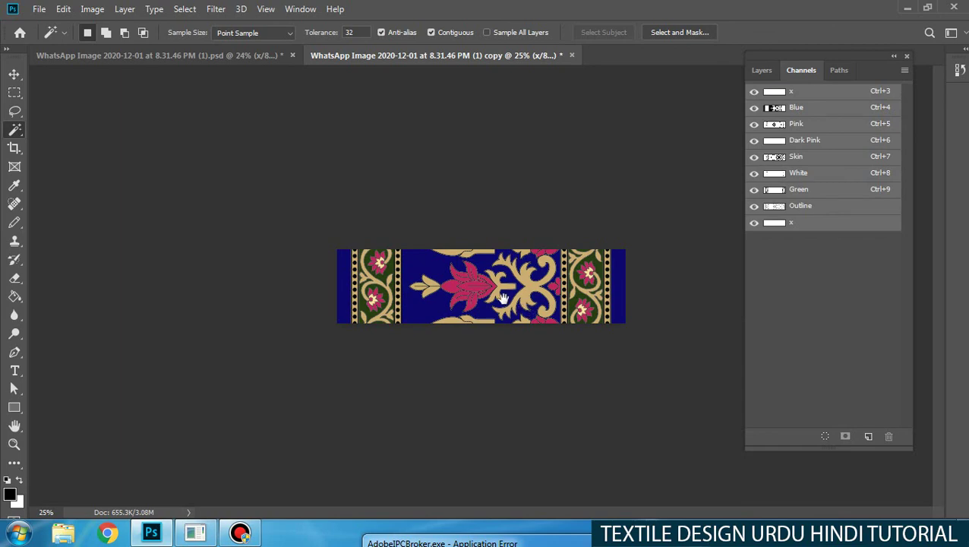
Step: Check the image size of the rotated border in inches
scroll(502, 297, up, 2)
key(ctrl+alt+i)
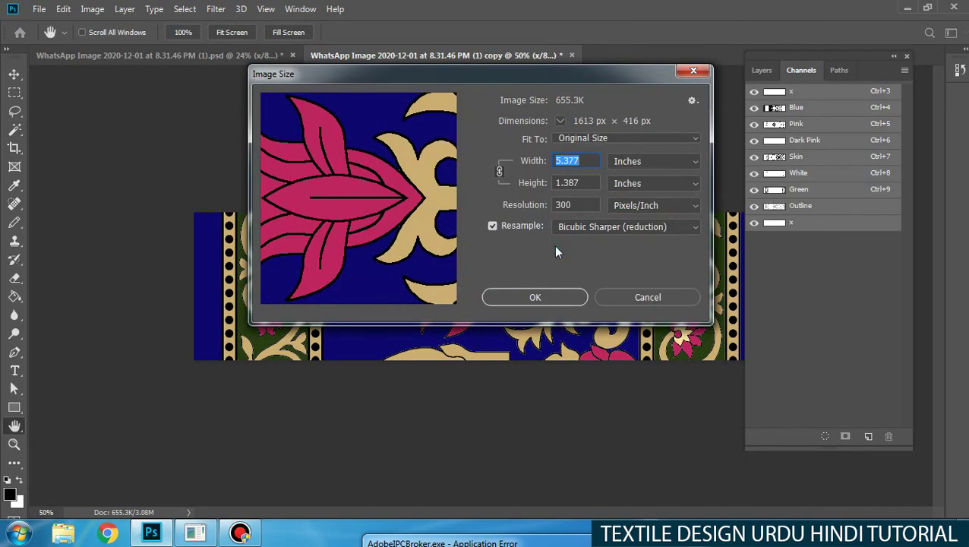
key(Escape)
key(w)
Step: Switch to the Windows Calculator, divide 25 by 1.387, and close the calculator
key(super+r)
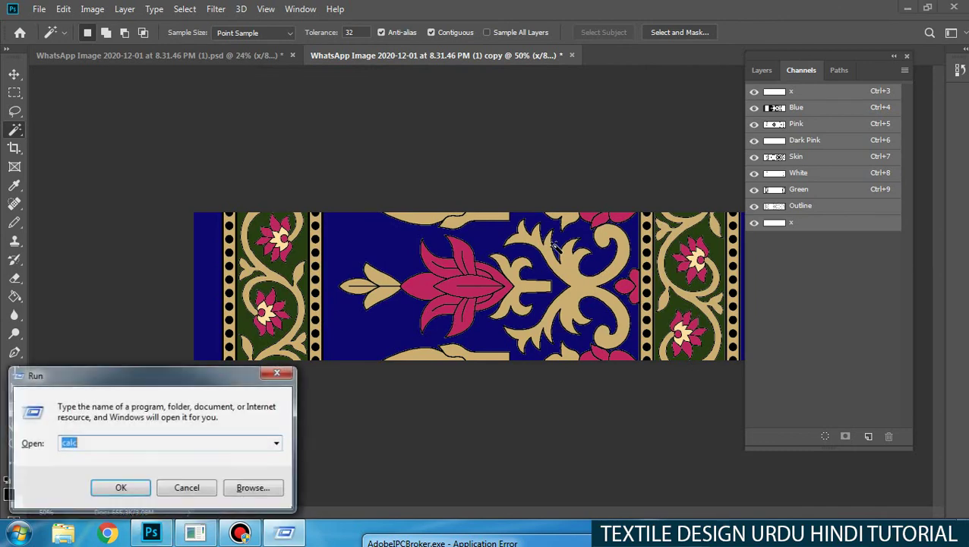
text(calc)
key(Return)
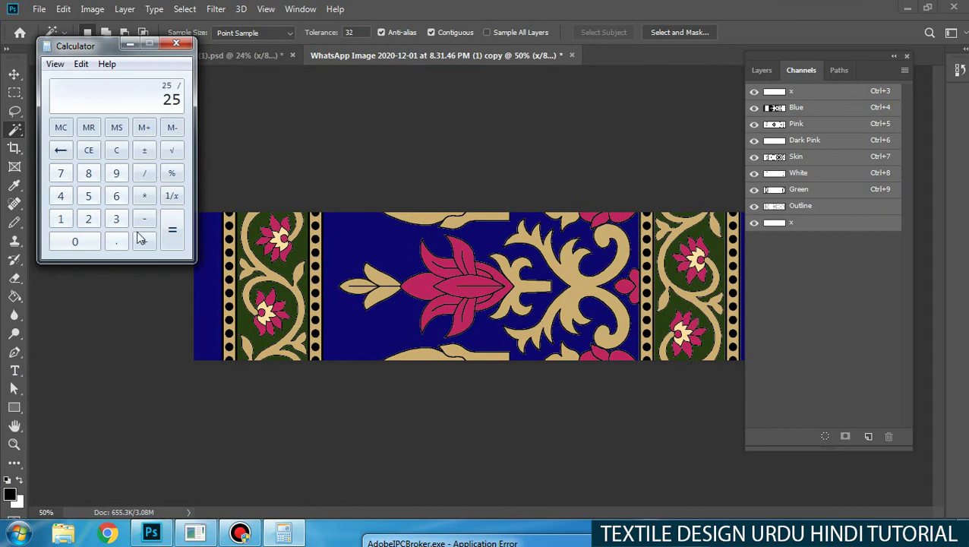
click(61, 219)
click(116, 242)
click(116, 219)
click(88, 174)
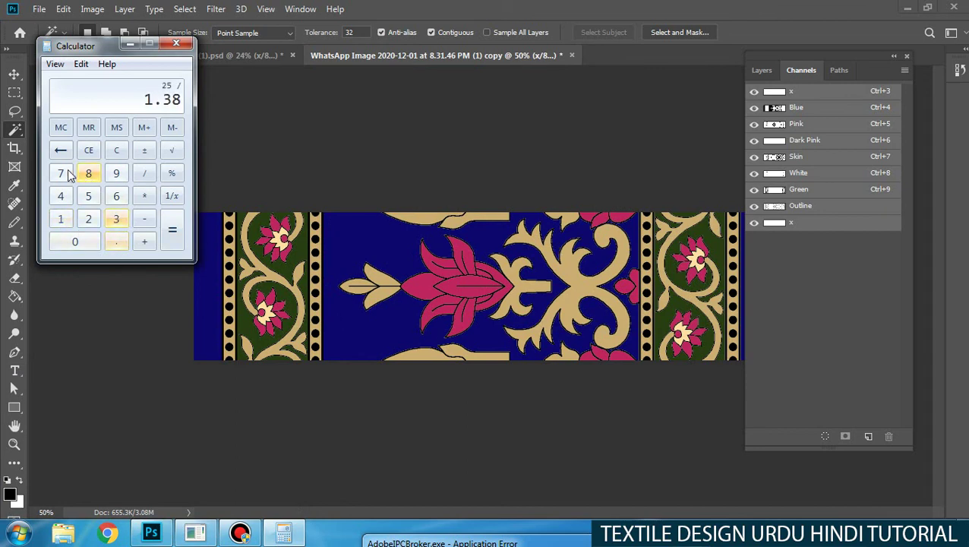
click(61, 149)
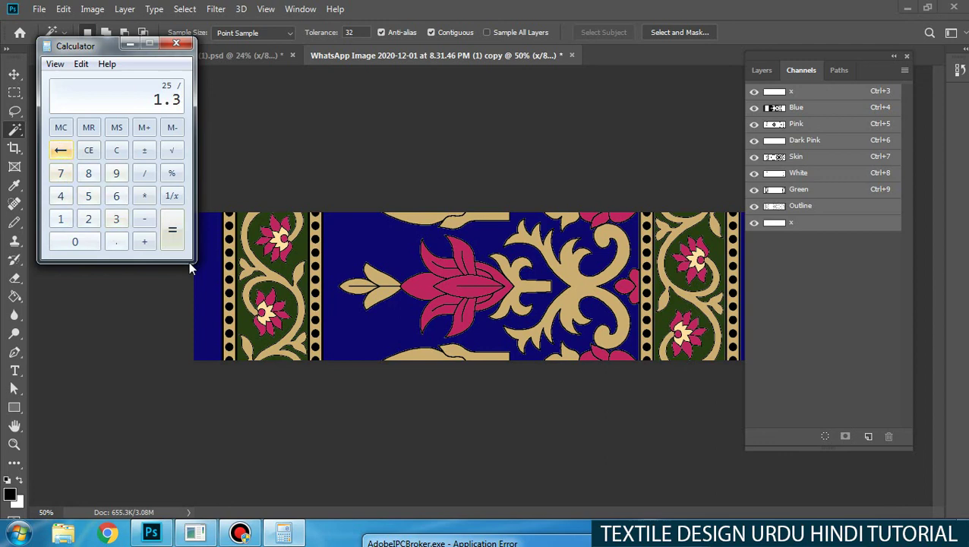
click(88, 173)
click(64, 174)
click(176, 231)
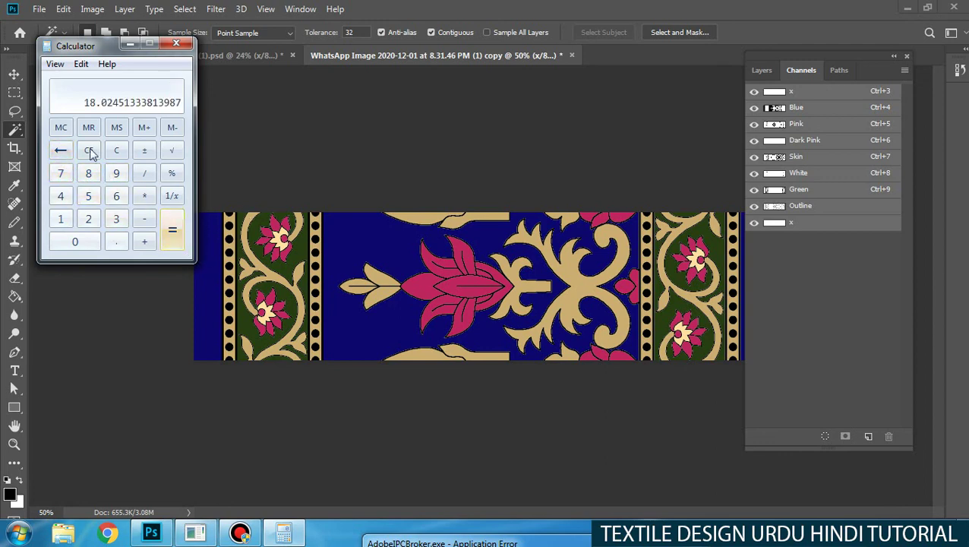
click(176, 44)
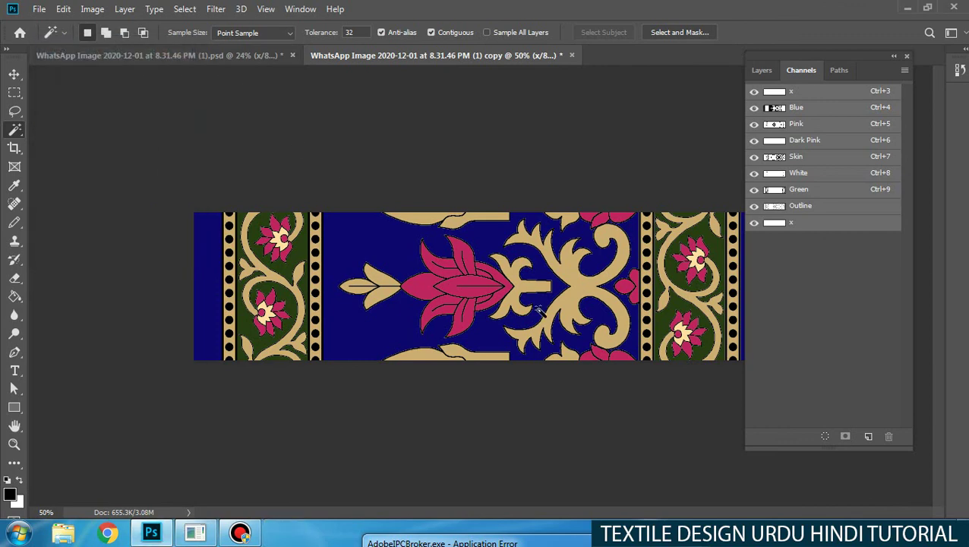
Step: Extend the canvas height to 30 inches, keeping the width
scroll(521, 311, down, 5)
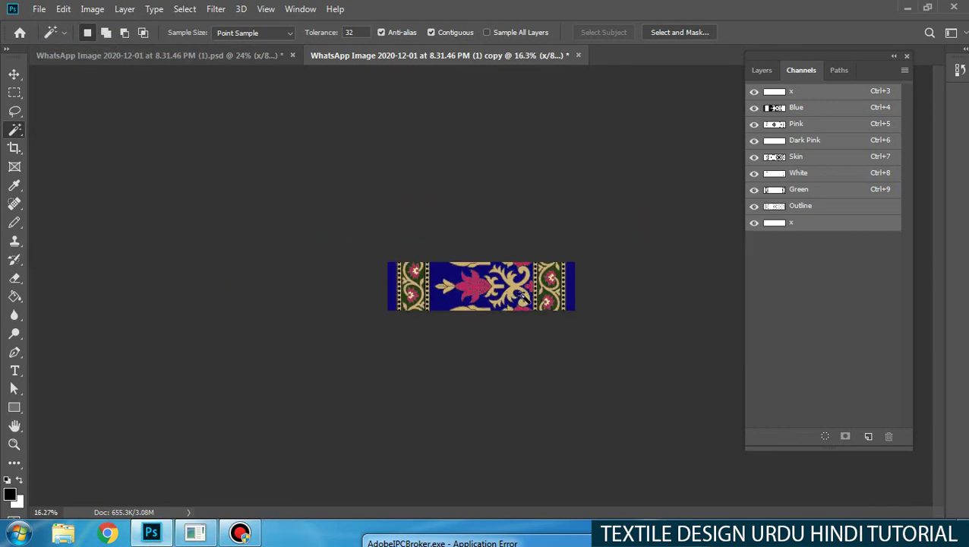
key(ctrl+alt+c)
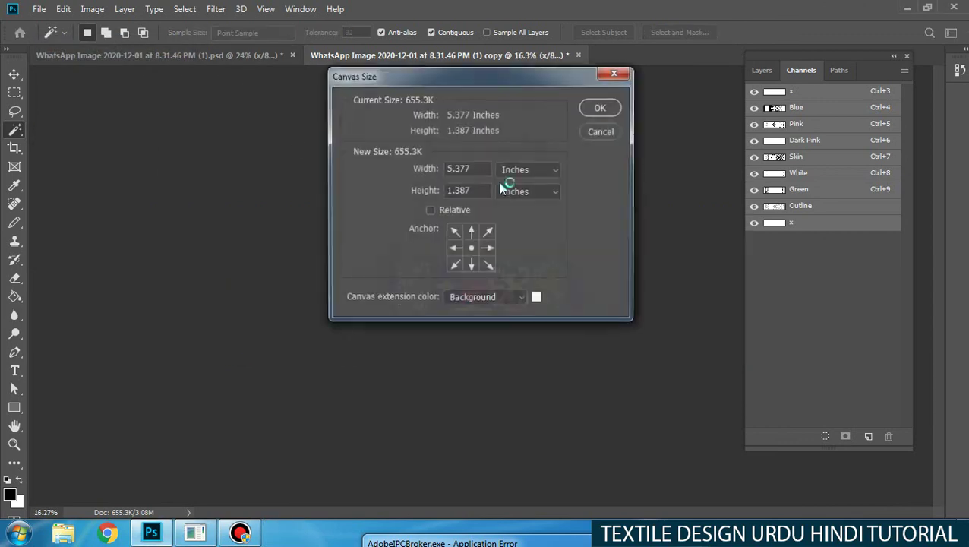
key(Tab)
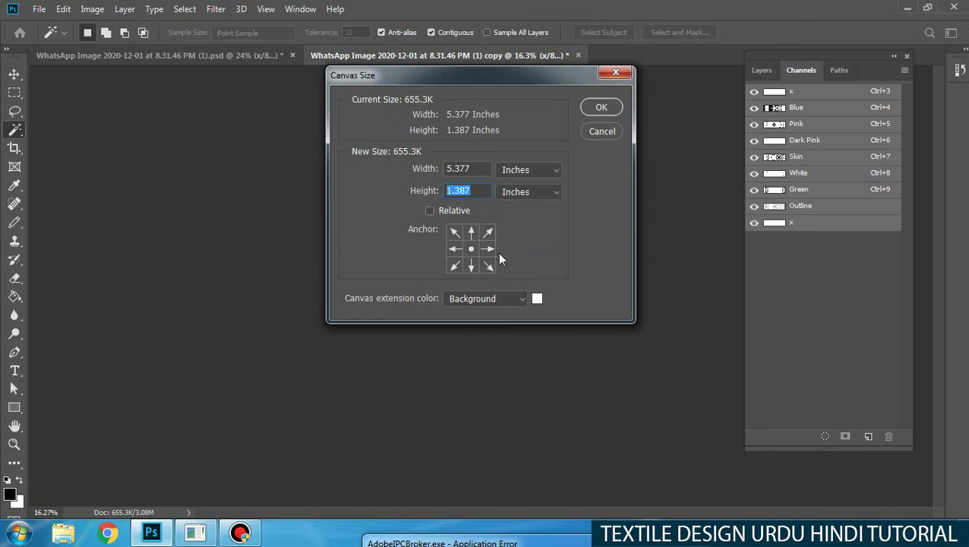
text(30)
key(Return)
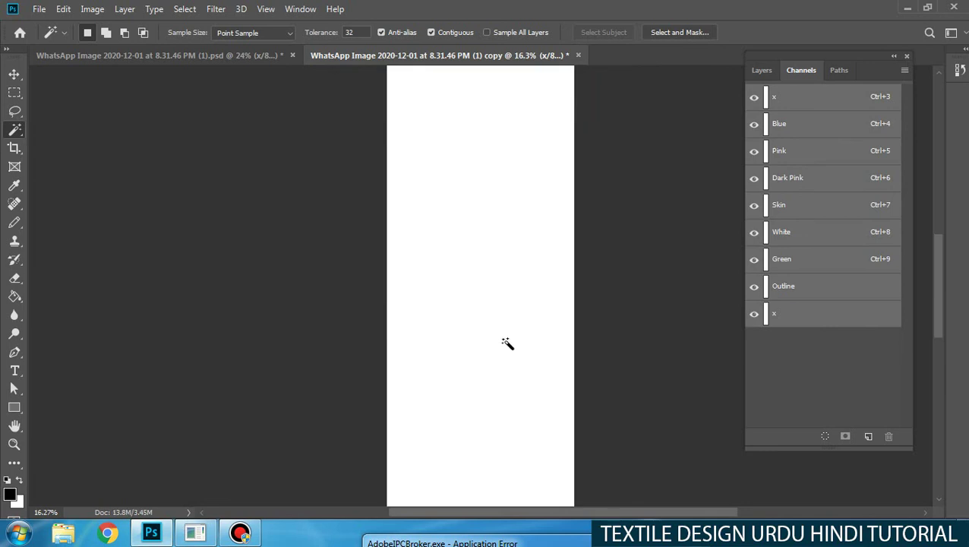
Step: Select only the border panel in the middle of the tall canvas by selecting everything and subtracting the white area with the Magic Wand
drag(487, 325, 454, 147)
drag(475, 425, 471, 187)
ctrl+click(462, 335)
ctrl+click(461, 335)
key(ctrl+a)
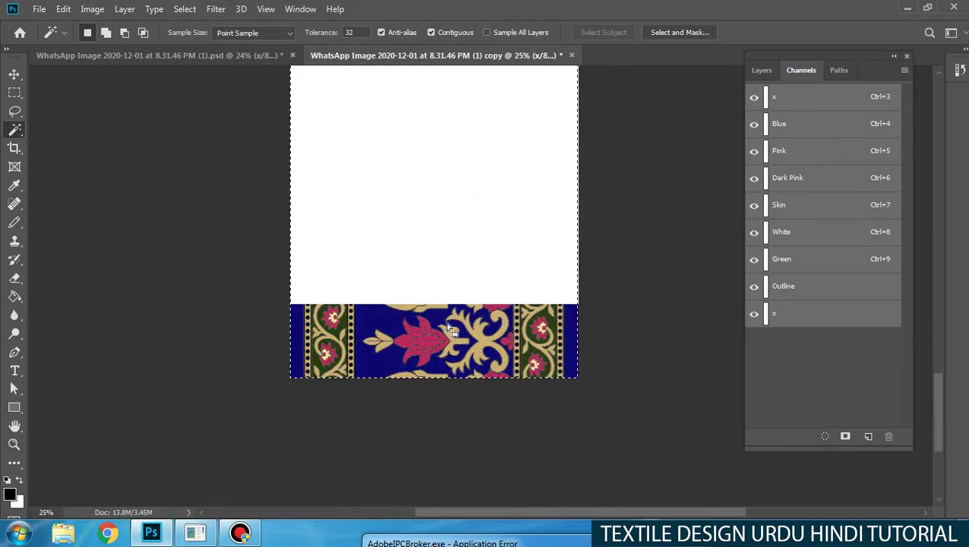
alt+click(467, 295)
ctrl+click(460, 337)
ctrl+click(459, 337)
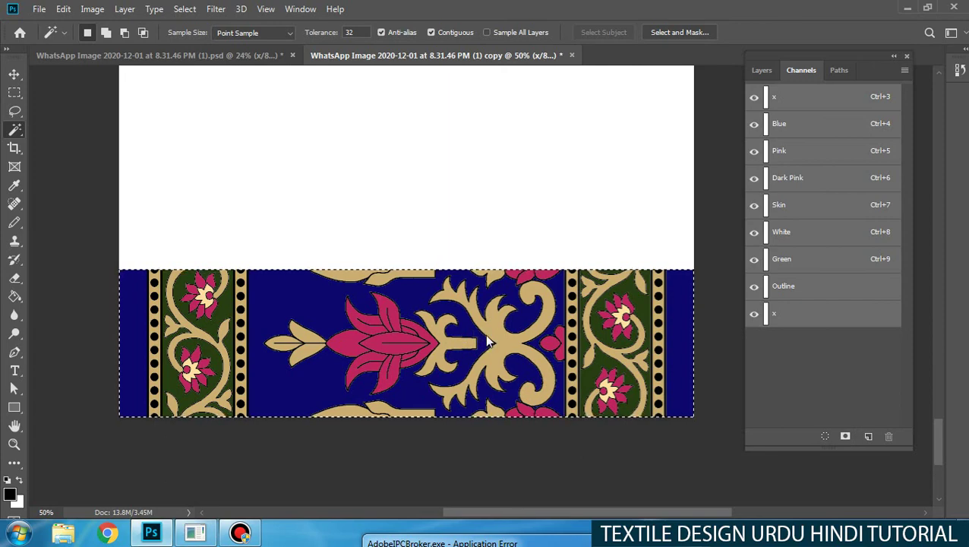
Step: Move the selected border panel with Free Transform to sit edge to edge above its original as a duplicate
key(ctrl+t)
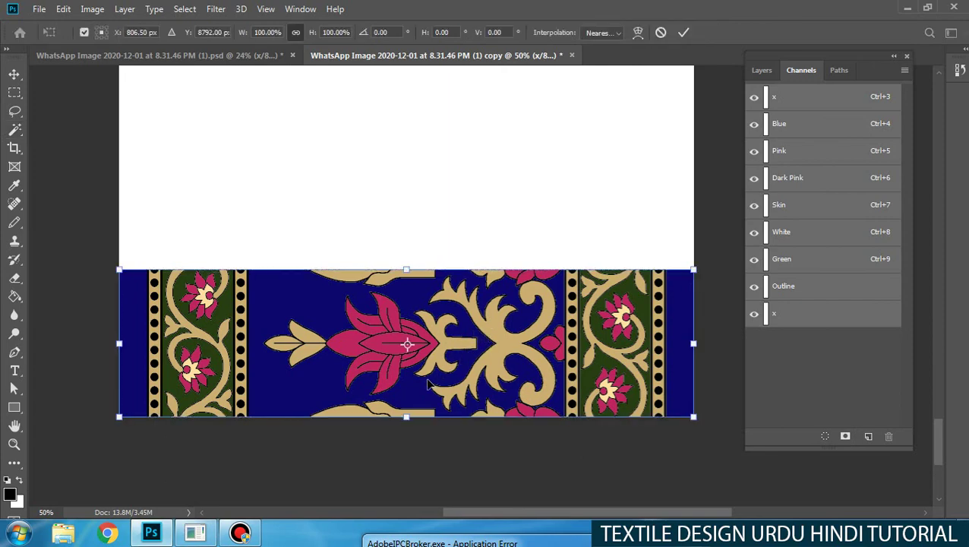
ctrl+click(418, 389)
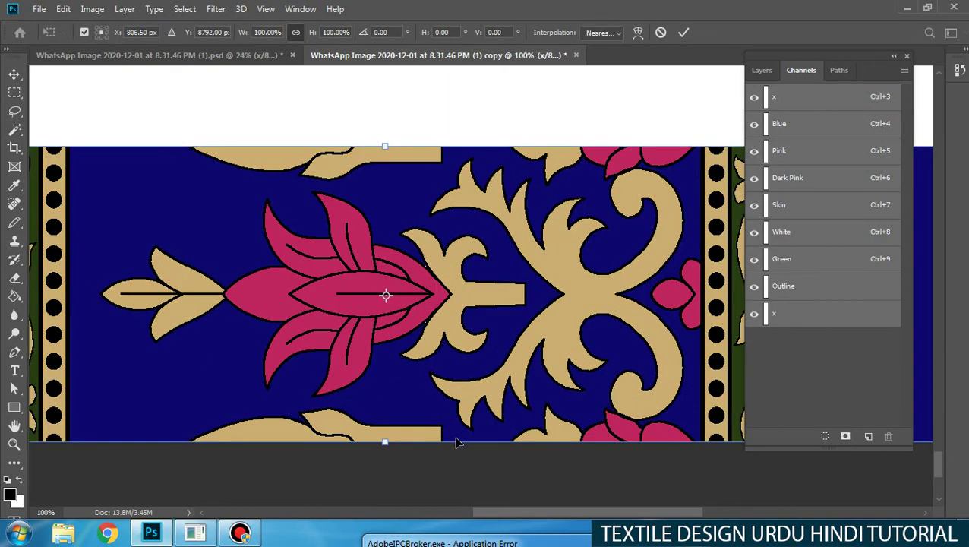
drag(456, 443, 504, 135)
drag(454, 181, 479, 214)
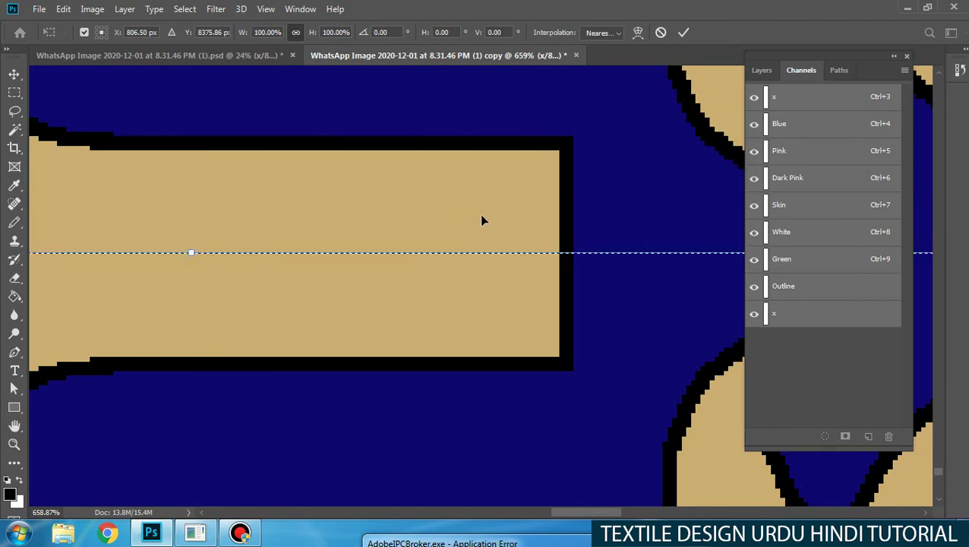
key(Return)
key(w)
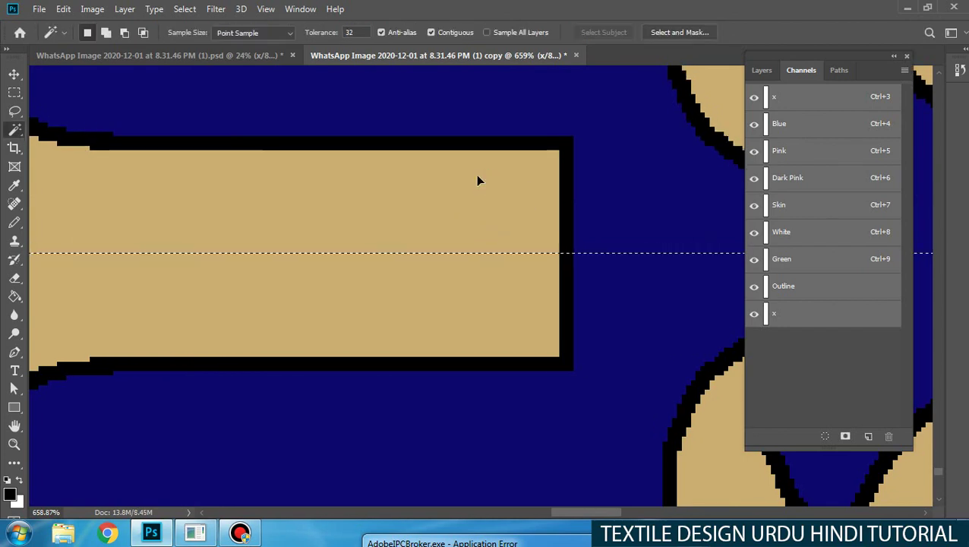
Step: Repeat the duplicating transform 16 times up the canvas to build a column of 18 border repeats
scroll(478, 180, down, 10)
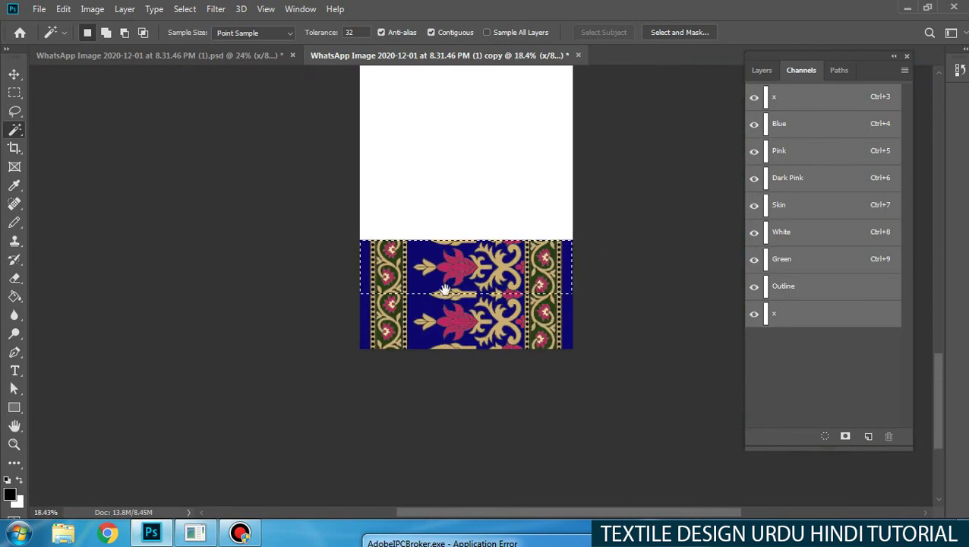
scroll(445, 291, up, 4)
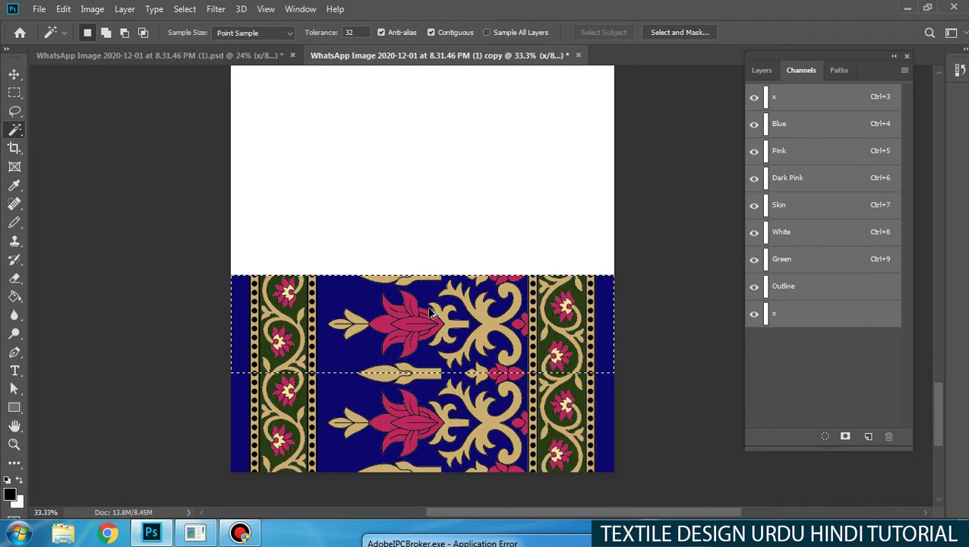
key(ctrl+alt+shift+t)
key(ctrl+alt+shift+t)
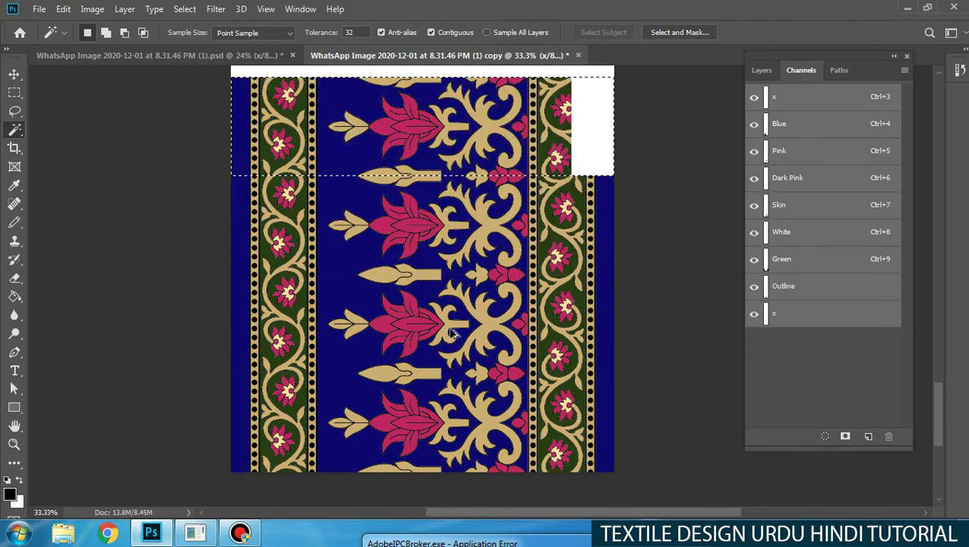
key(ctrl+alt+shift+t)
scroll(446, 275, down, 8)
drag(436, 257, 450, 422)
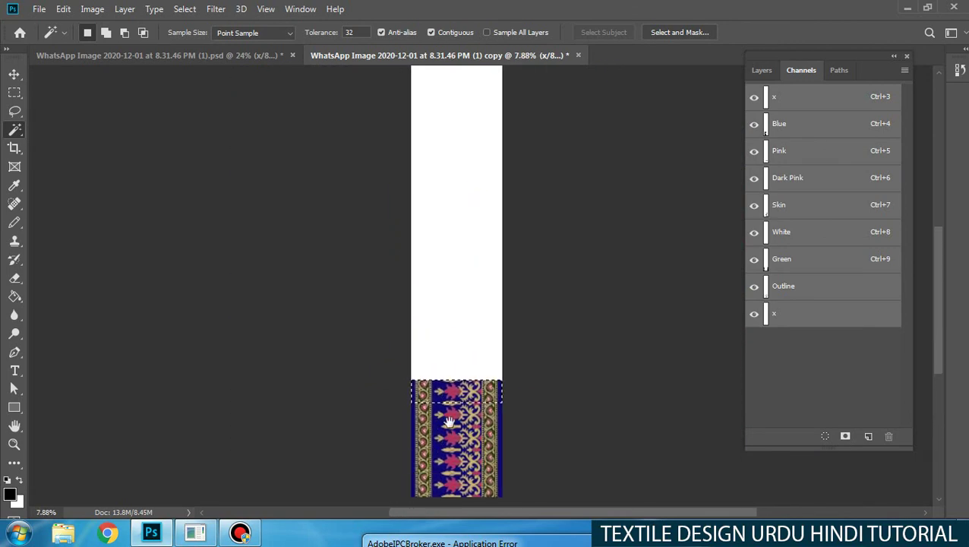
key(ctrl+alt+shift+t)
key(ctrl+alt+shift+t)
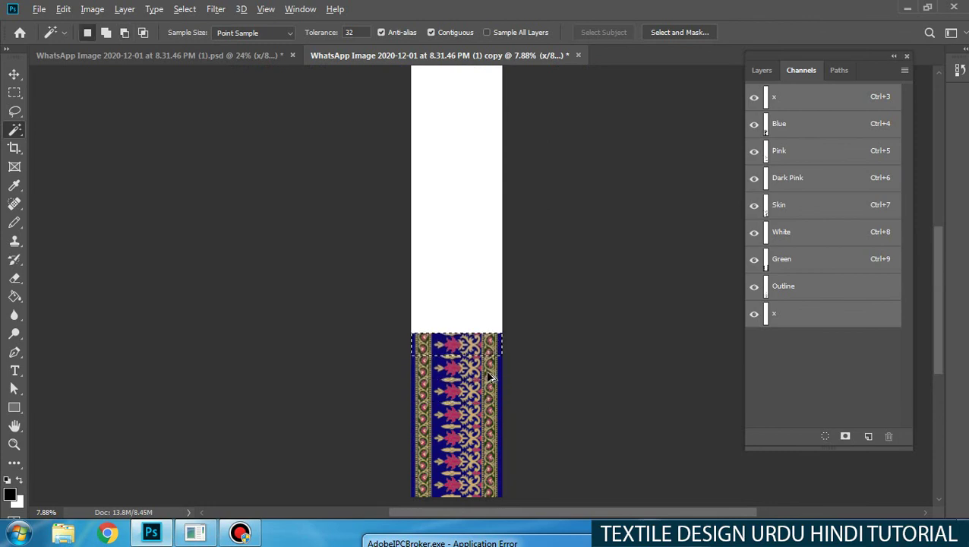
key(ctrl+alt+shift+t)
key(ctrl+alt+shift+t)
key(ctrl+alt+shift+t)
key(ctrl+alt+shift+t)
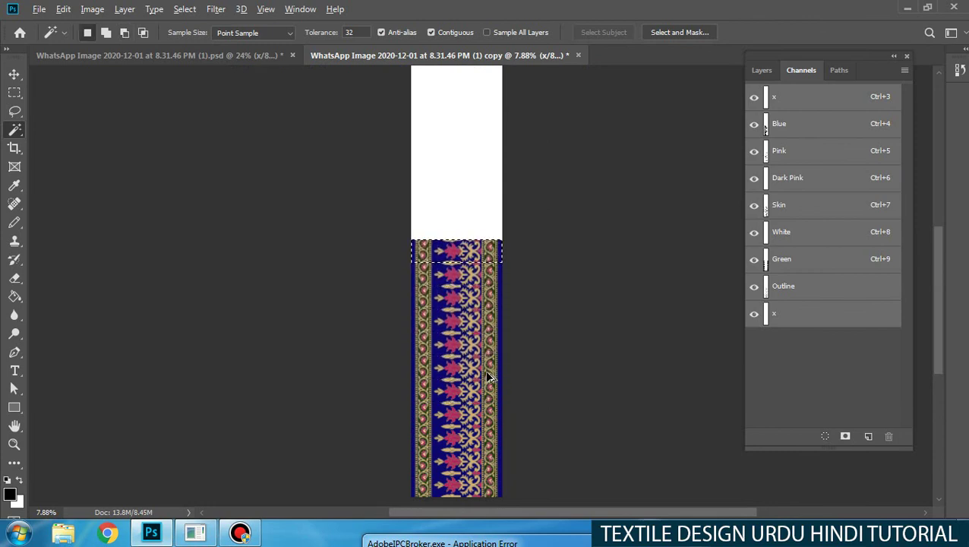
key(ctrl+alt+shift+t)
key(ctrl+alt+shift+t)
key(ctrl+alt+shift+t)
key(ctrl+alt+shift+t)
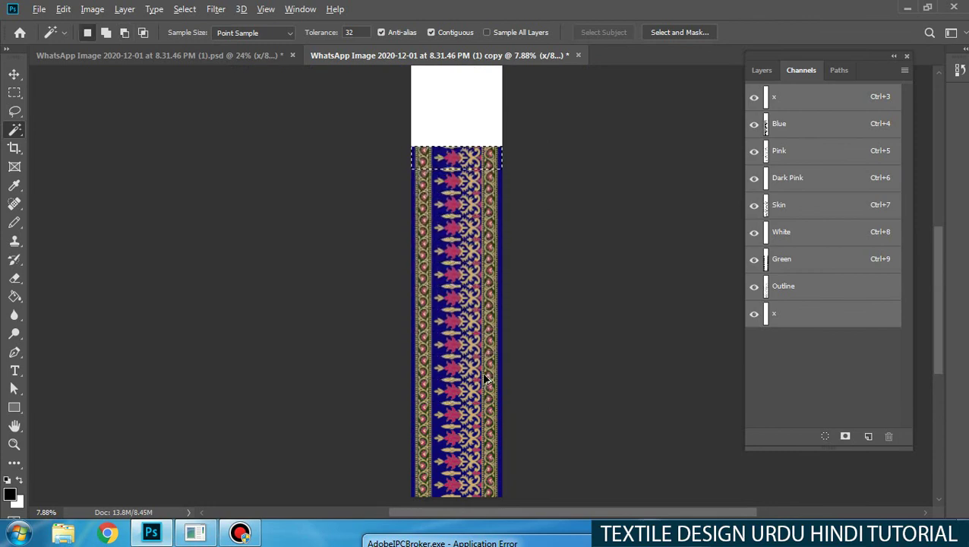
key(ctrl+alt+shift+t)
key(ctrl+alt+shift+t)
key(ctrl+alt+shift+t)
scroll(427, 248, up, 1)
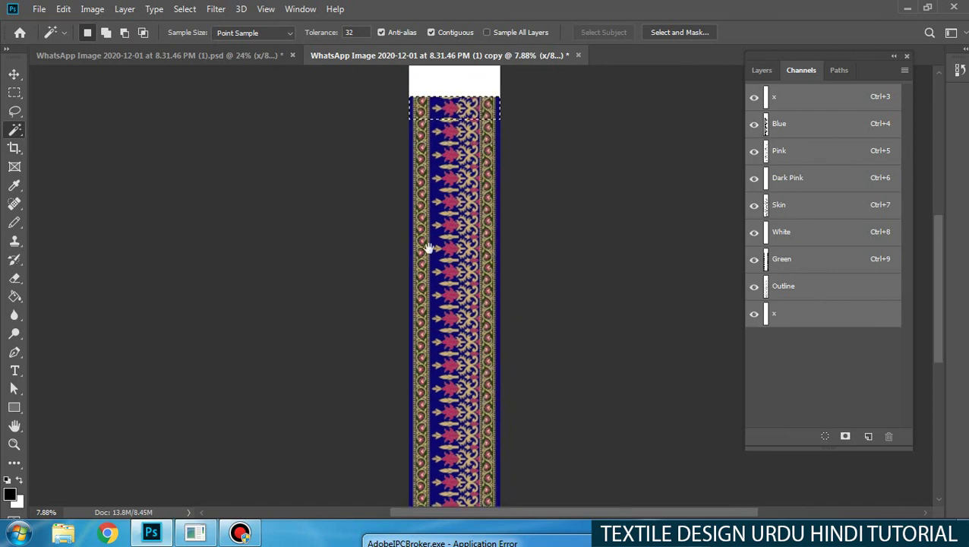
drag(427, 247, 447, 345)
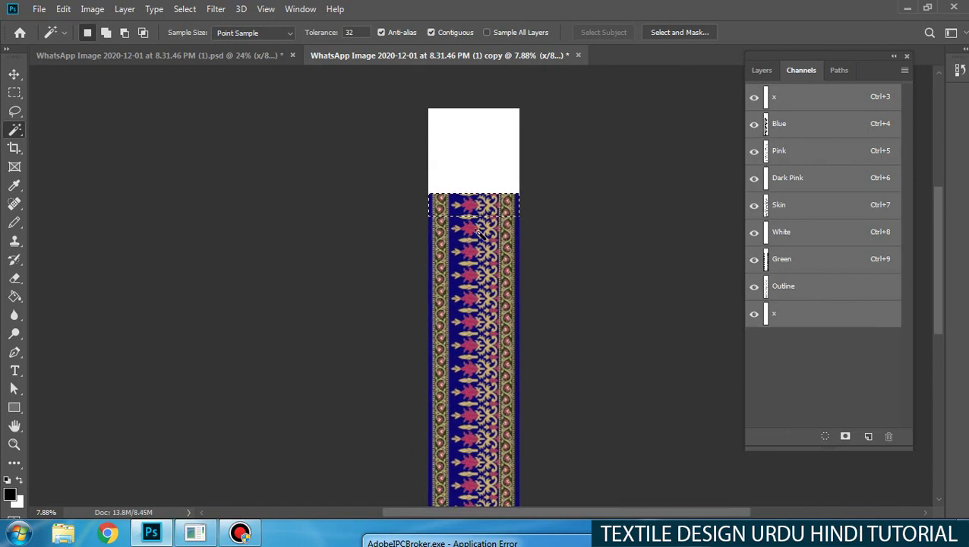
Step: Subtract the remaining white area from the selection and crop the canvas to the 18-repeat border column
alt+click(485, 176)
key(alt+i)
key(p)
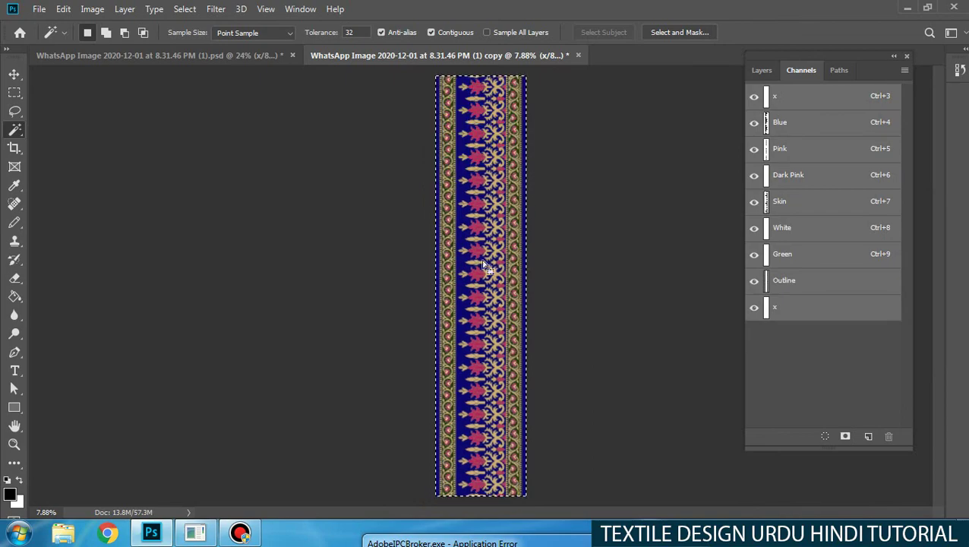
Step: Try the Threshold adjustment on all channels against the faint seam line beside the leaf motif
scroll(485, 266, up, 7)
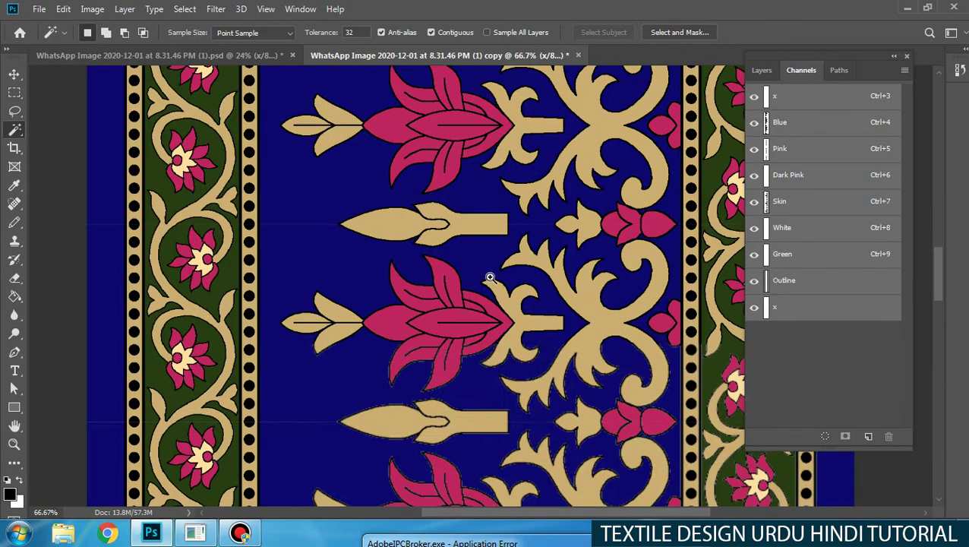
scroll(465, 250, up, 5)
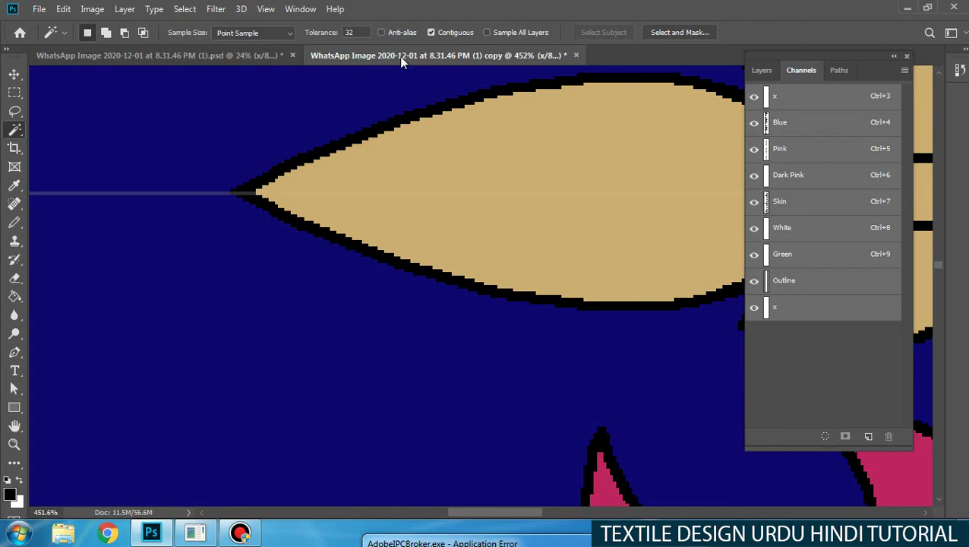
key(alt+i)
key(j)
key(t)
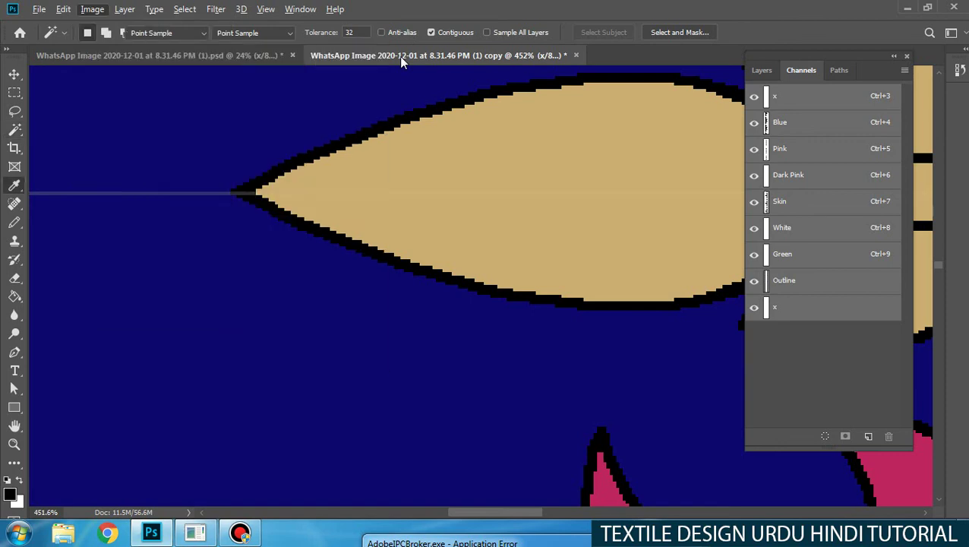
key(Return)
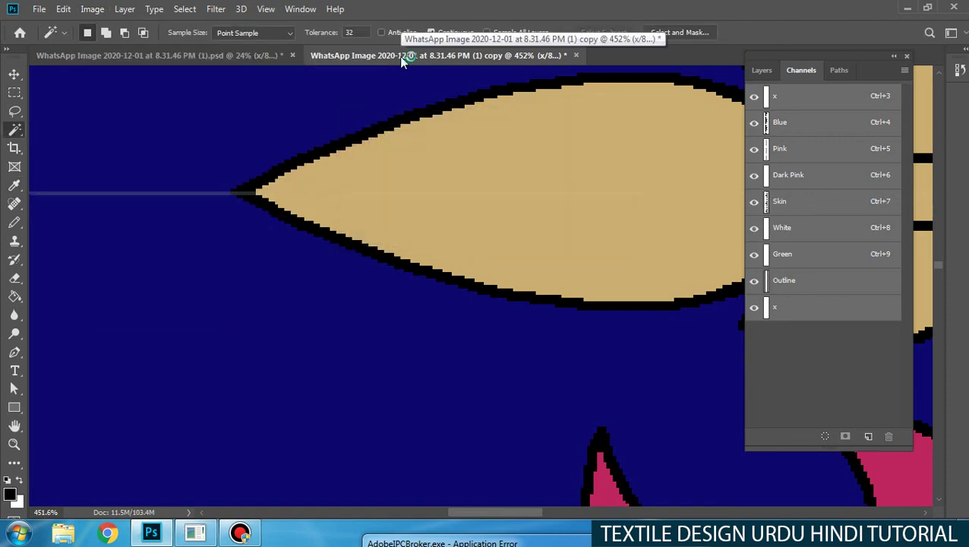
scroll(322, 204, down, 5)
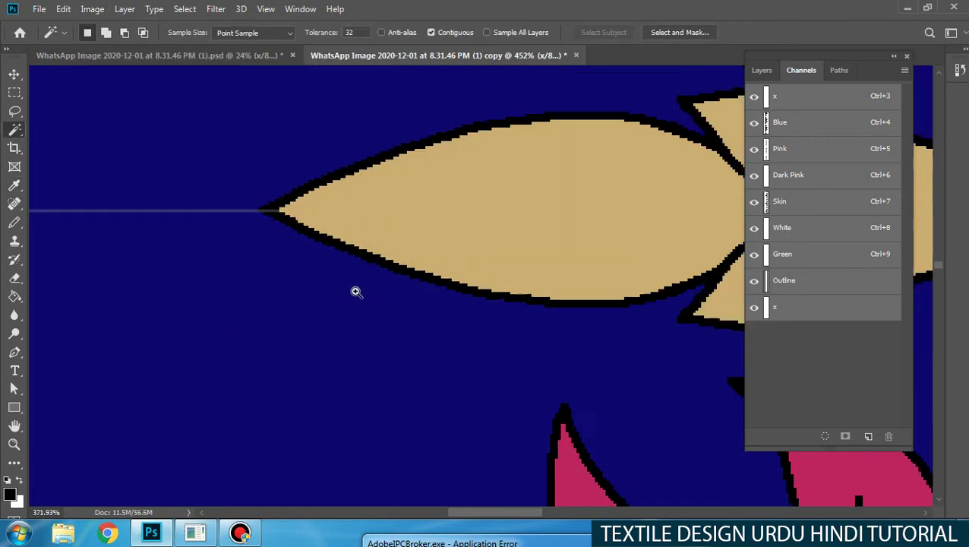
Step: Apply a Threshold of 128 to all channels to clean the faint seam lines between the border repeats
key(alt+i)
key(a)
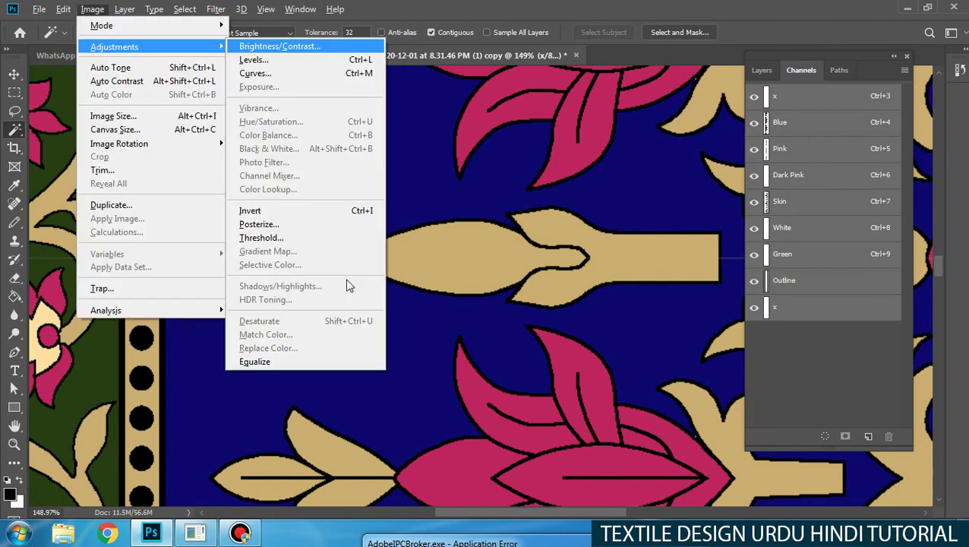
key(t)
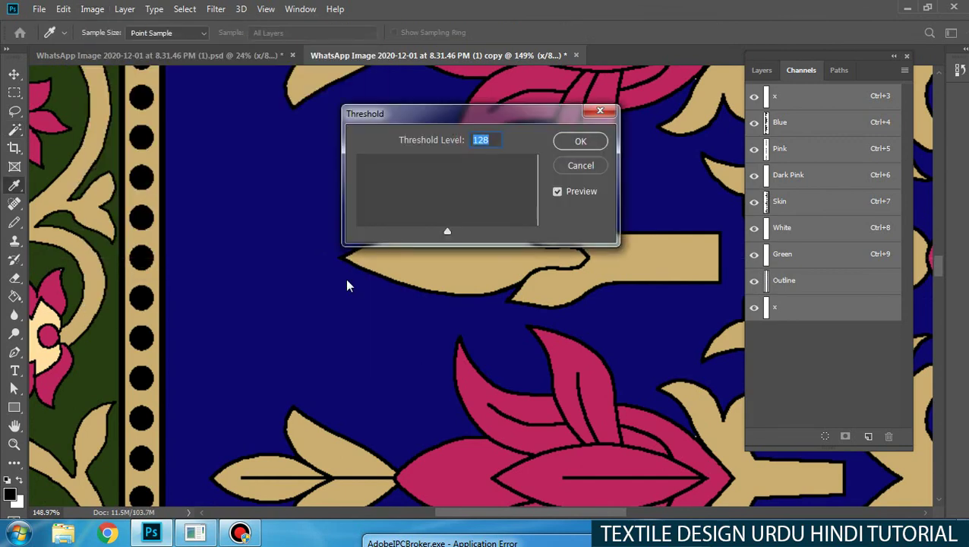
key(w)
key(Escape)
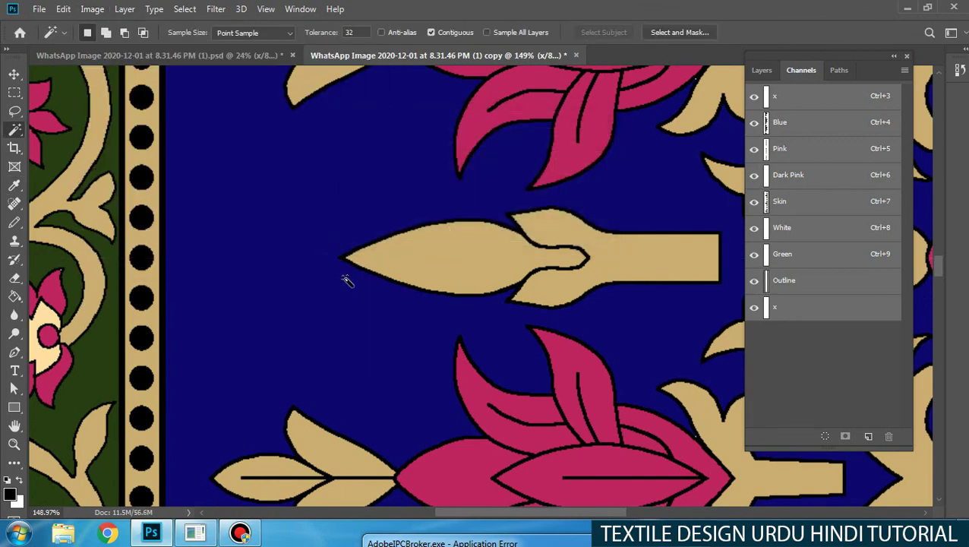
key(alt+i)
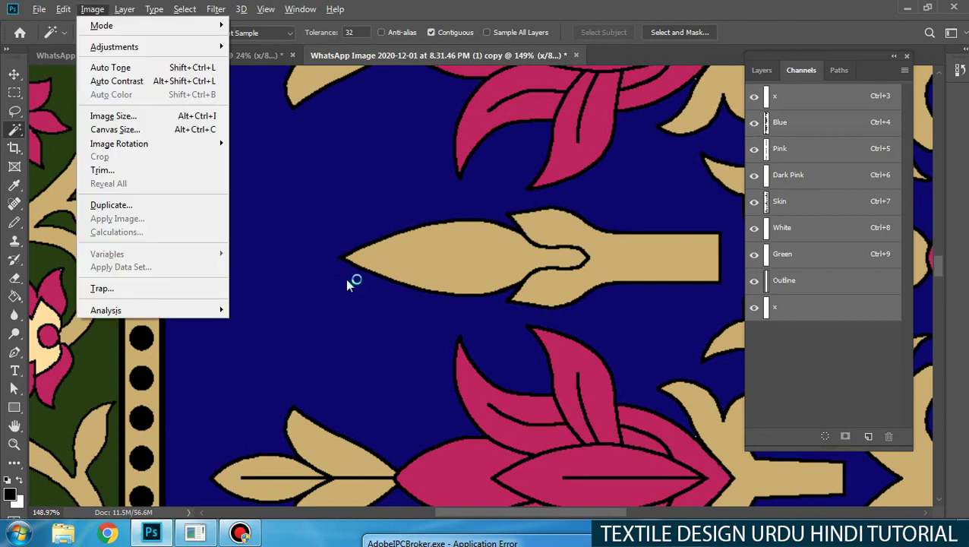
key(a)
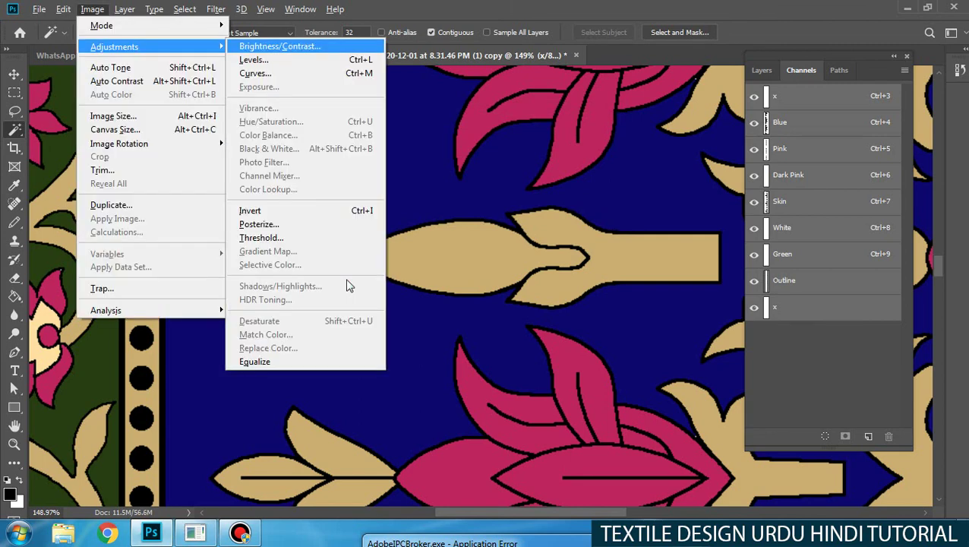
key(t)
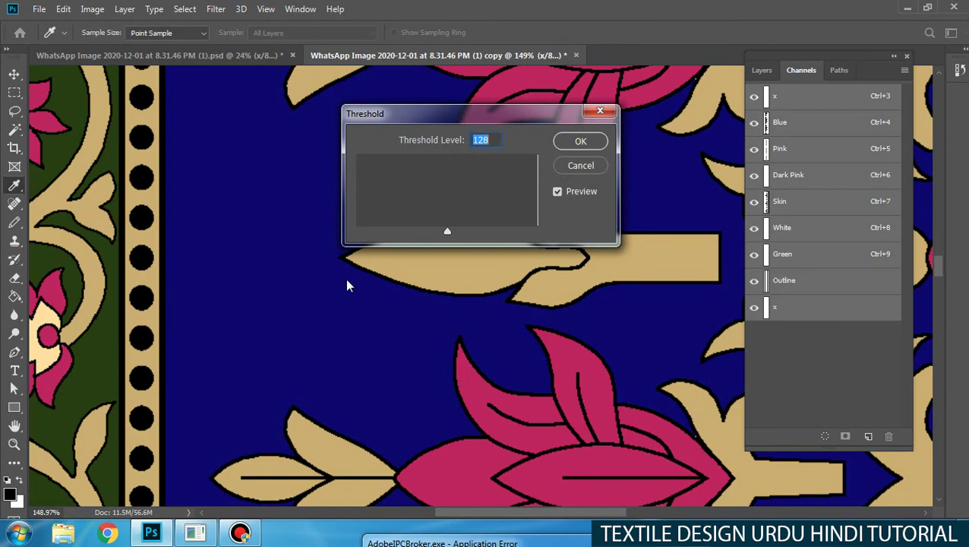
key(Escape)
Step: Review the seams of the repeated border in full-screen view, and return to the standard screen mode
scroll(514, 349, down, 8)
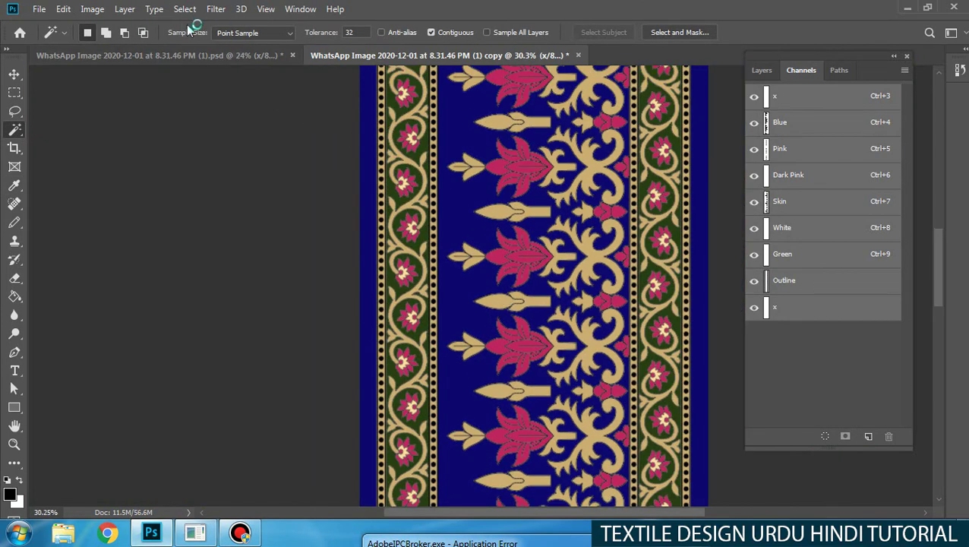
key(f)
key(f)
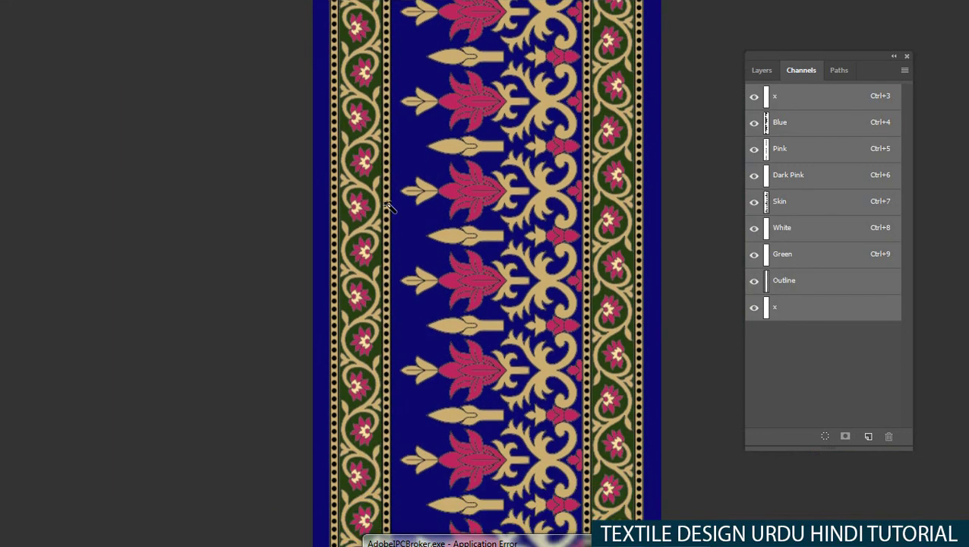
key(f)
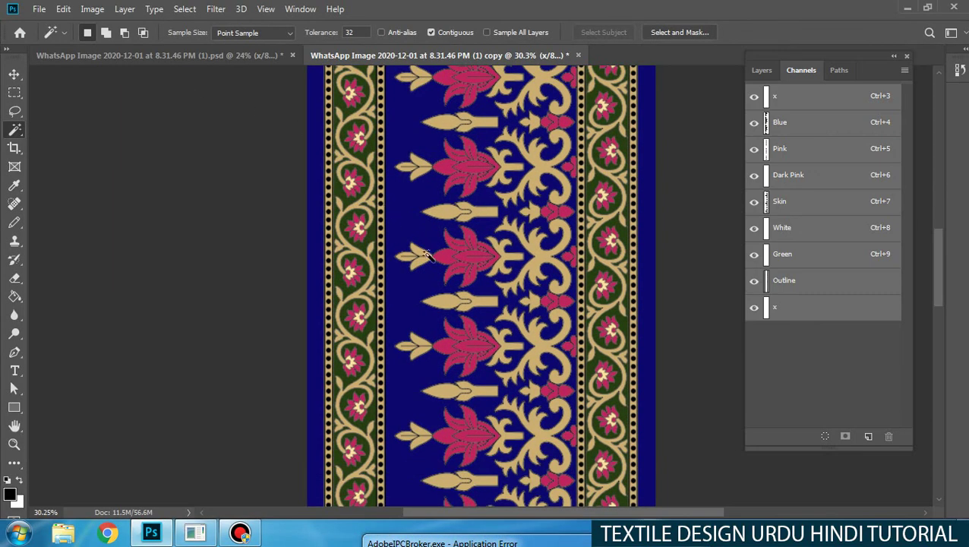
scroll(478, 279, down, 4)
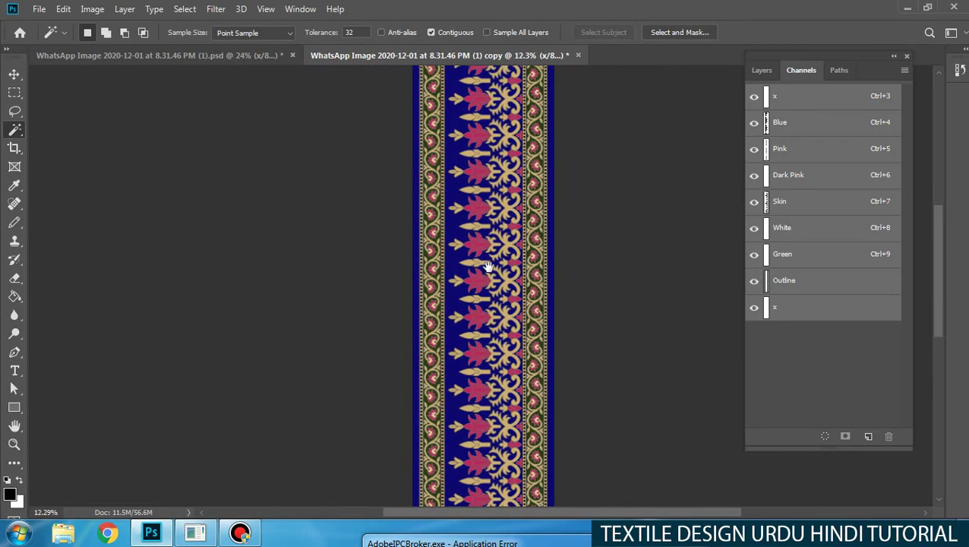
Step: Resize the border column image to a height of 25 inches with proportions constrained and a resolution of 300 pixels/inch
scroll(436, 253, down, 5)
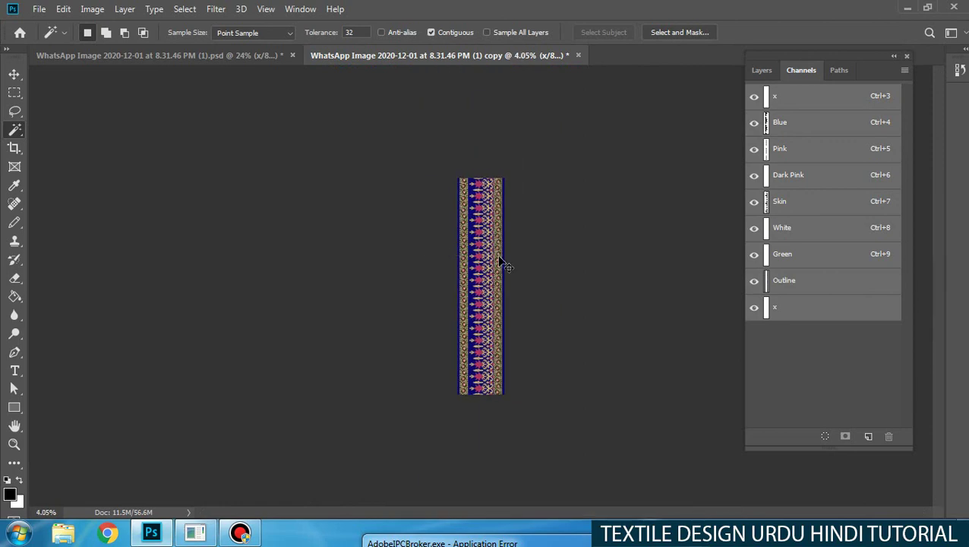
key(ctrl+alt+i)
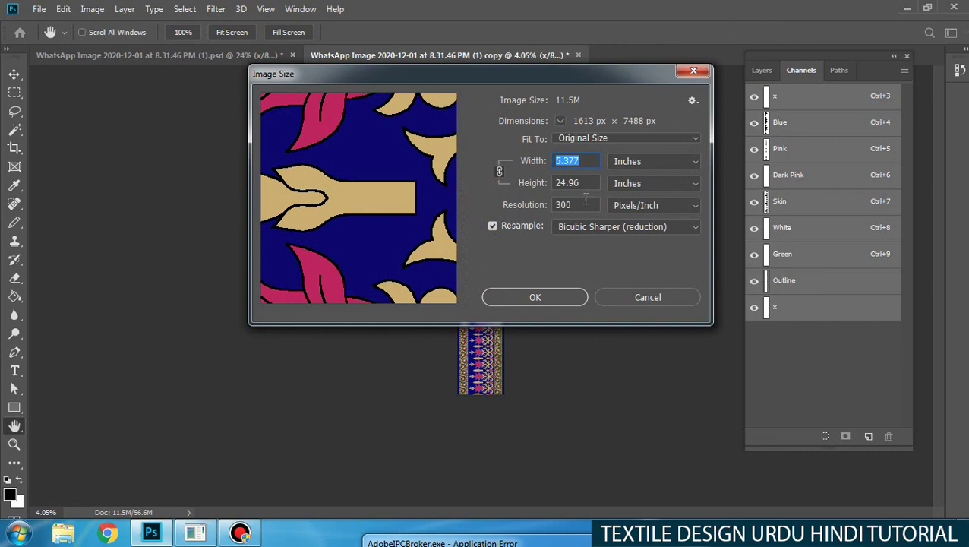
key(Tab)
text(25)
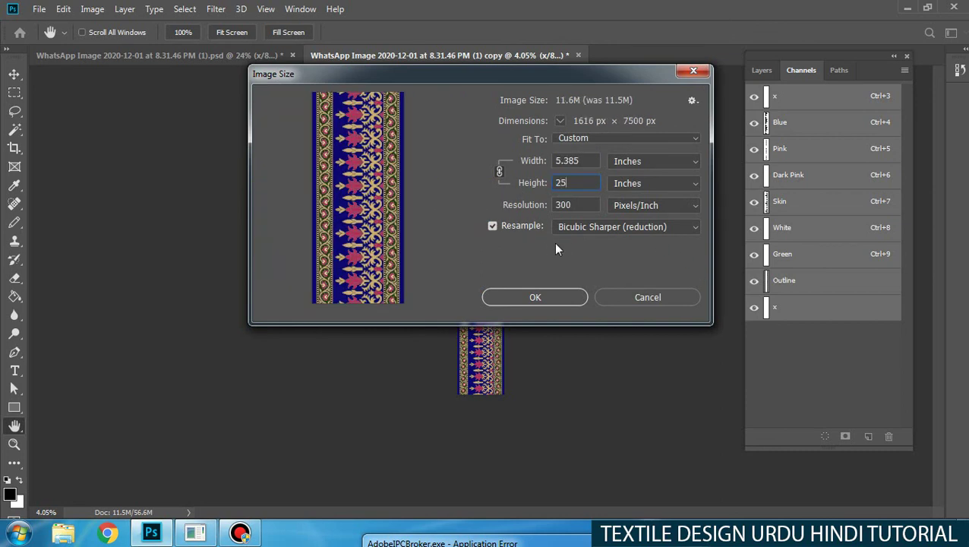
click(543, 299)
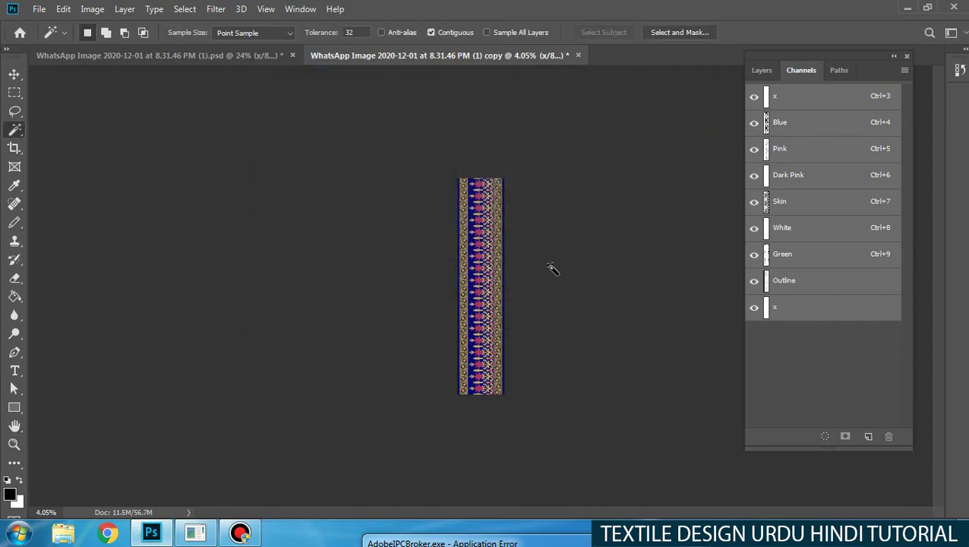
Step: Widen the canvas to 39 inches, anchoring the border column at the right edge so white space is added to its left
key(ctrl+alt+c)
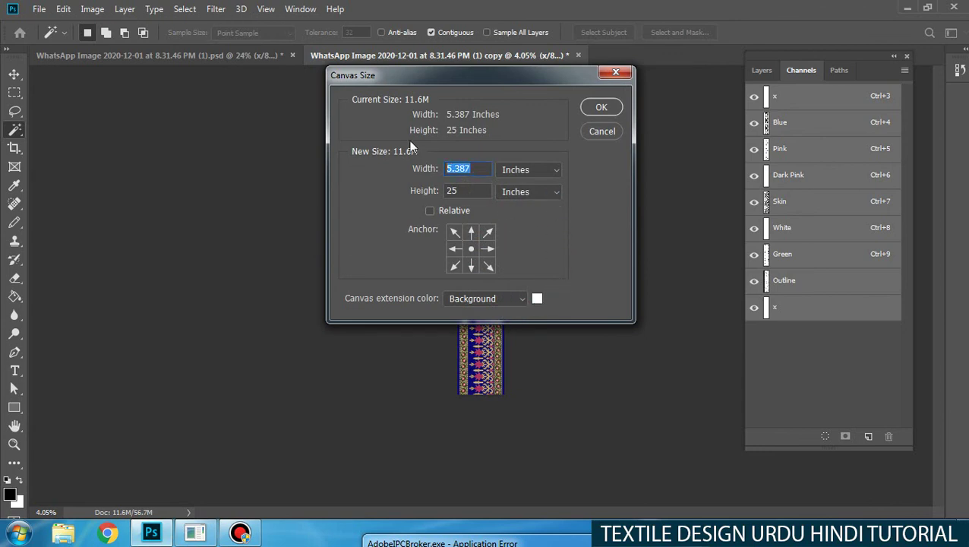
text(39)
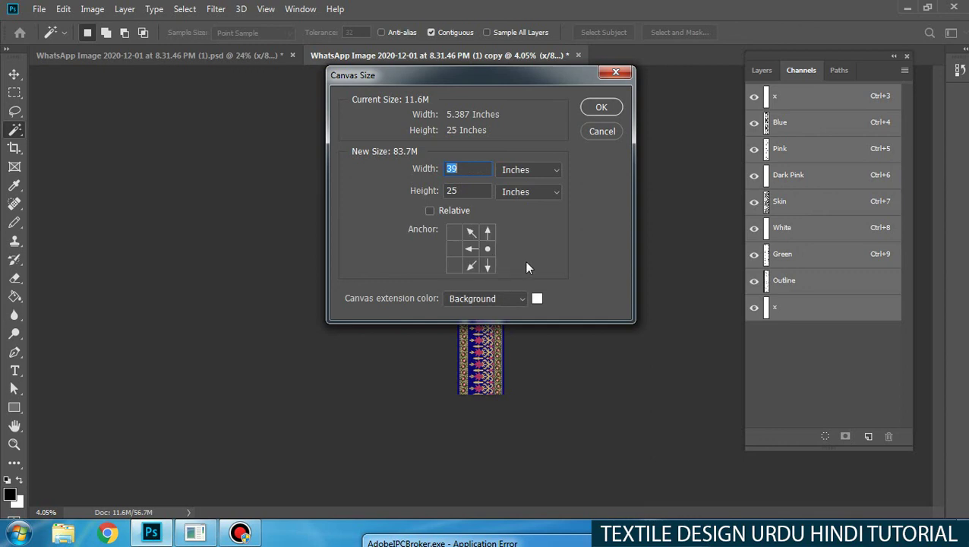
key(Return)
key(ctrl+plus)
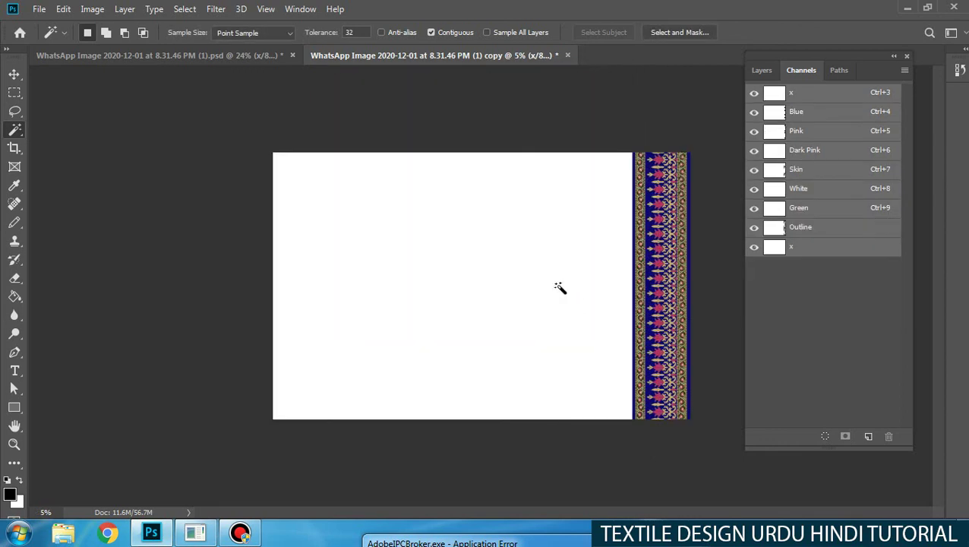
key(m)
alt+click(632, 329)
ctrl+click(633, 327)
drag(644, 319, 488, 304)
scroll(440, 287, up, 5)
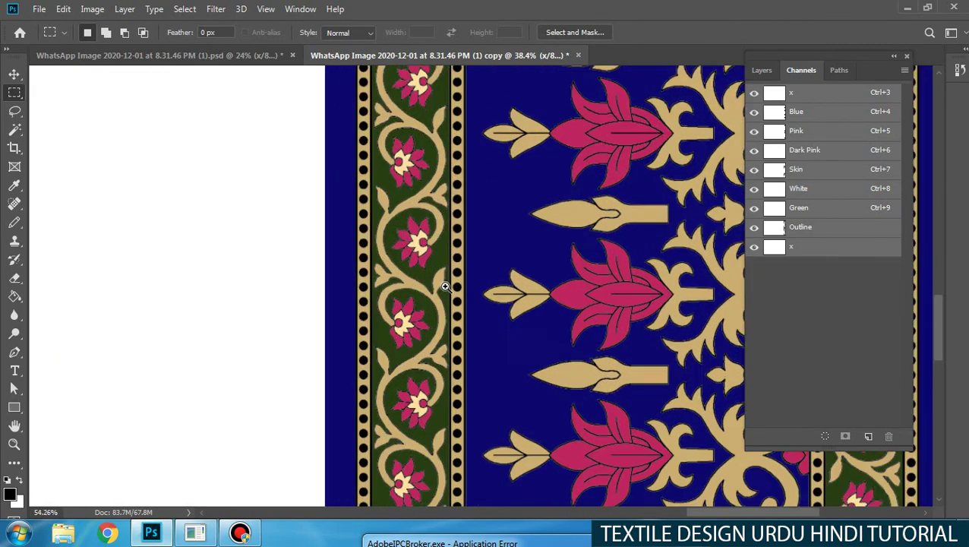
drag(316, 251, 509, 381)
drag(478, 365, 339, 329)
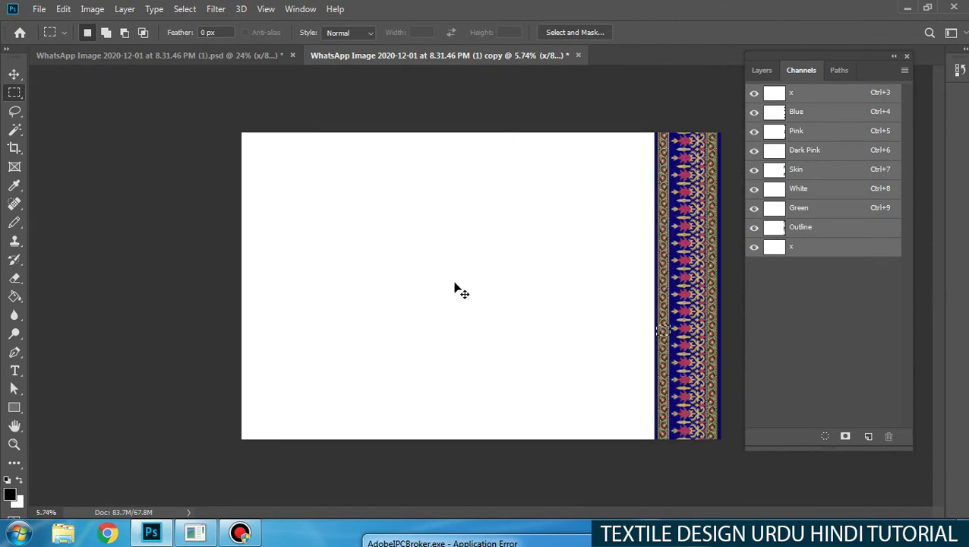
Step: Select the column's left floral strip at full height, aligning the selection edge with the strip's inner black outline
drag(626, 123, 681, 433)
scroll(677, 389, up, 4)
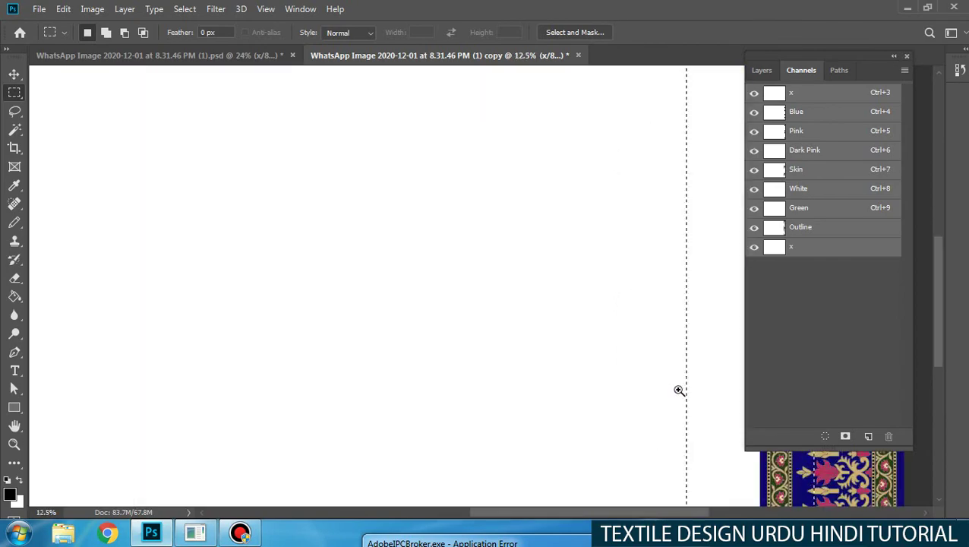
drag(676, 391, 538, 334)
scroll(537, 334, up, 3)
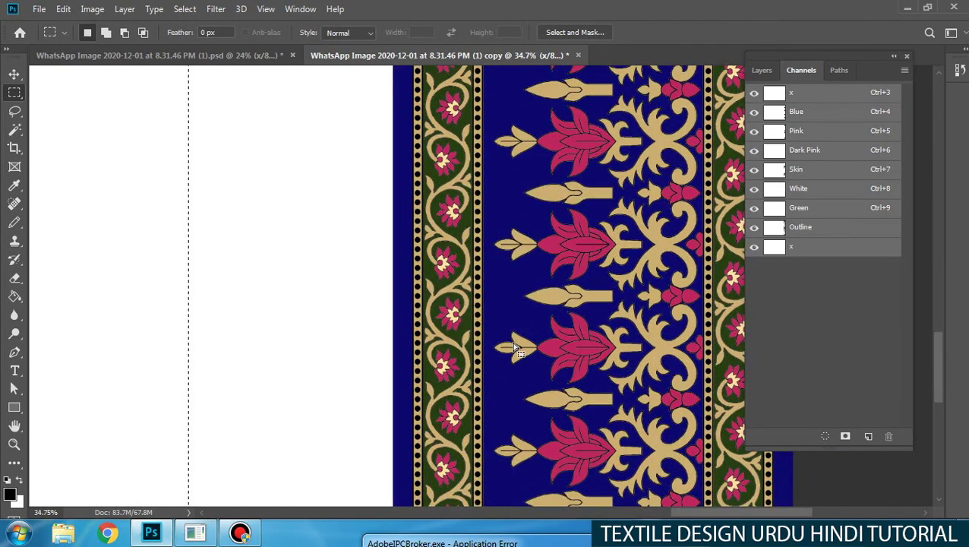
drag(476, 349, 413, 371)
scroll(502, 343, up, 3)
scroll(450, 347, up, 2)
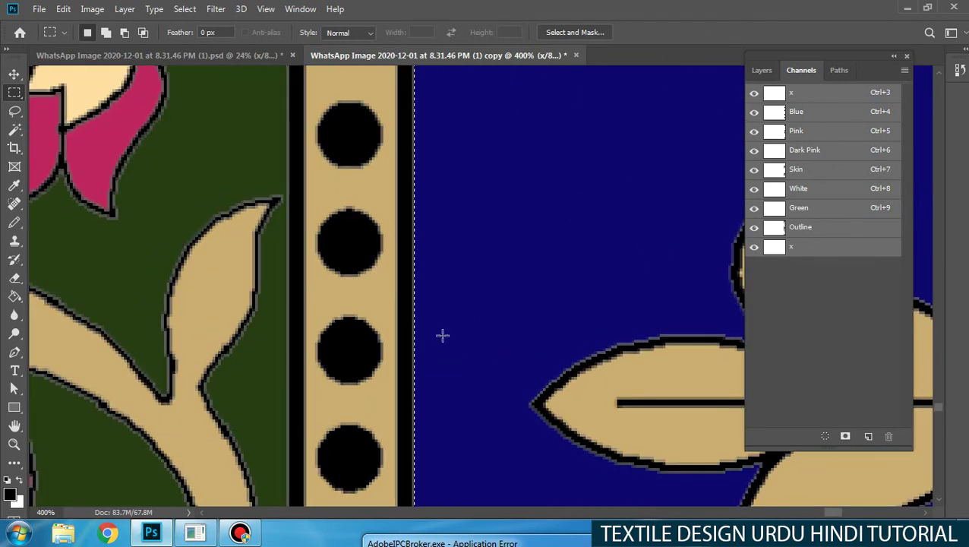
Step: Apply a Threshold of 128 to the selected floral strip
key(alt+i)
key(j)
key(t)
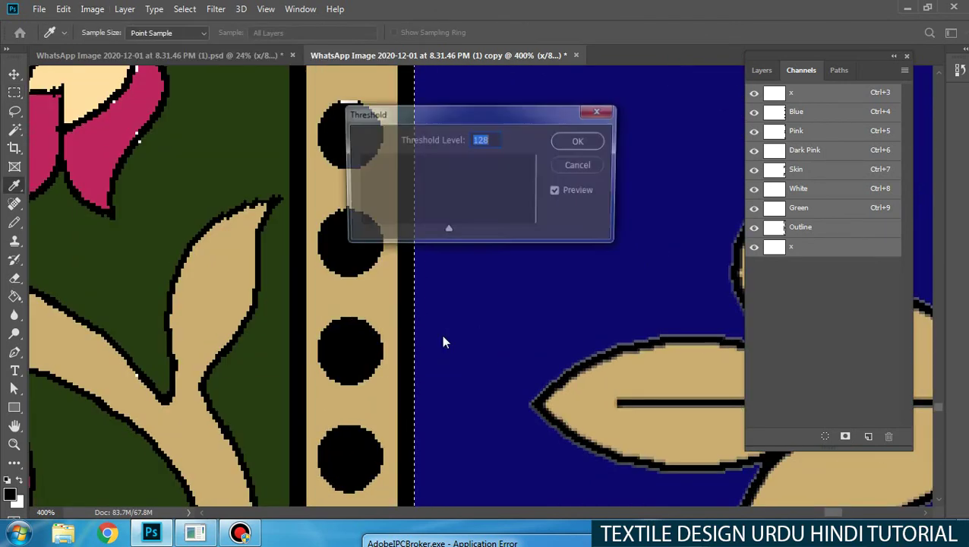
key(Return)
Step: Replace the strip selection with a selection of the entire canvas
key(w)
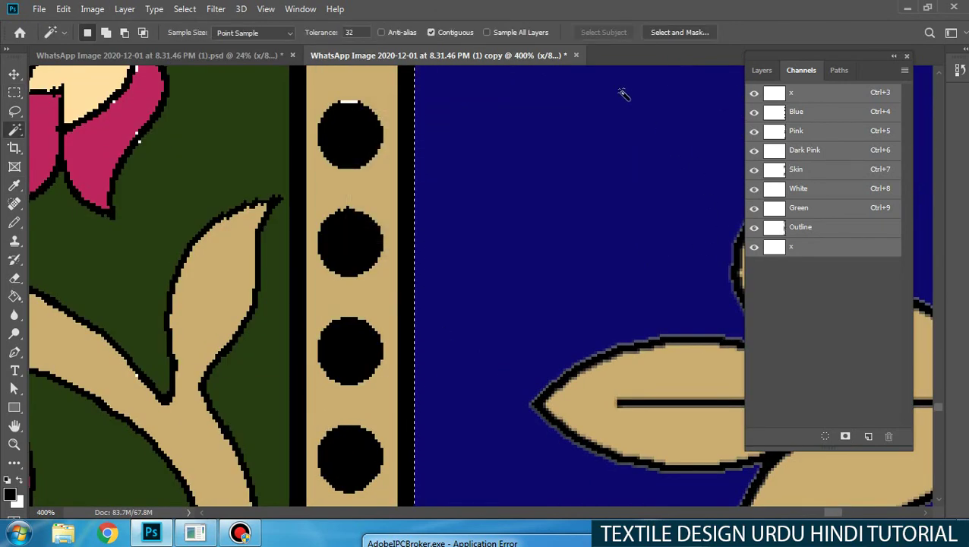
key(l)
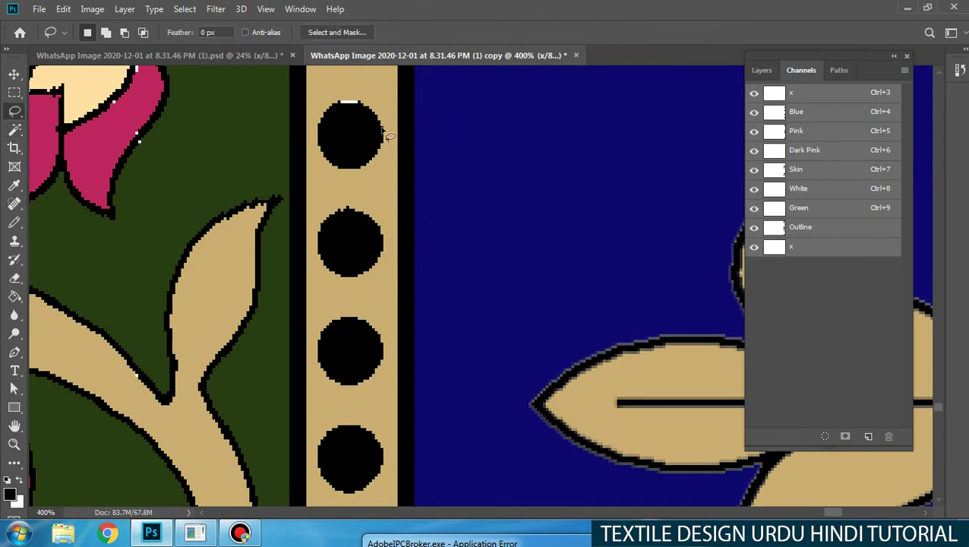
drag(534, 241, 357, 260)
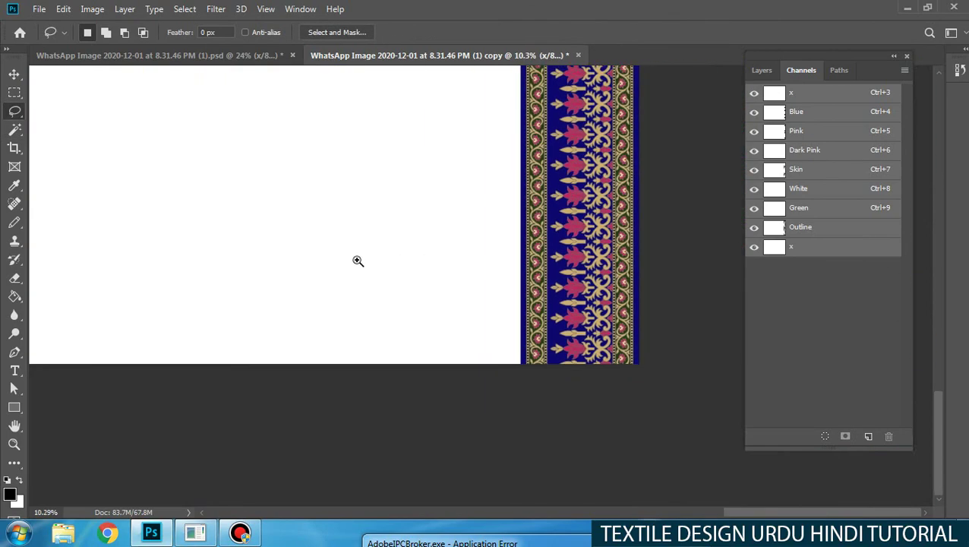
drag(484, 236, 455, 236)
key(m)
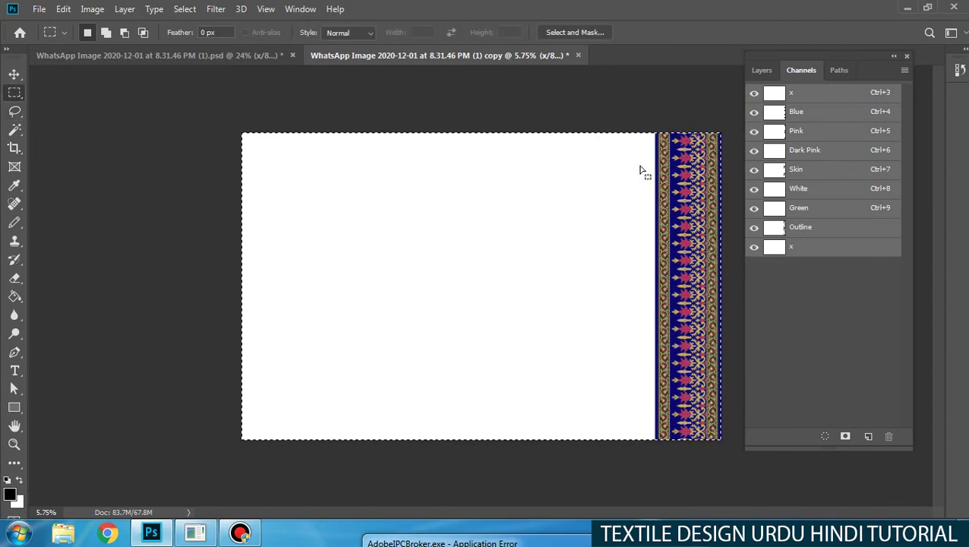
Step: Select the column's left floral strip and blue edge again at full canvas height, ending at the inner black outline
drag(623, 117, 671, 467)
scroll(672, 381, up, 3)
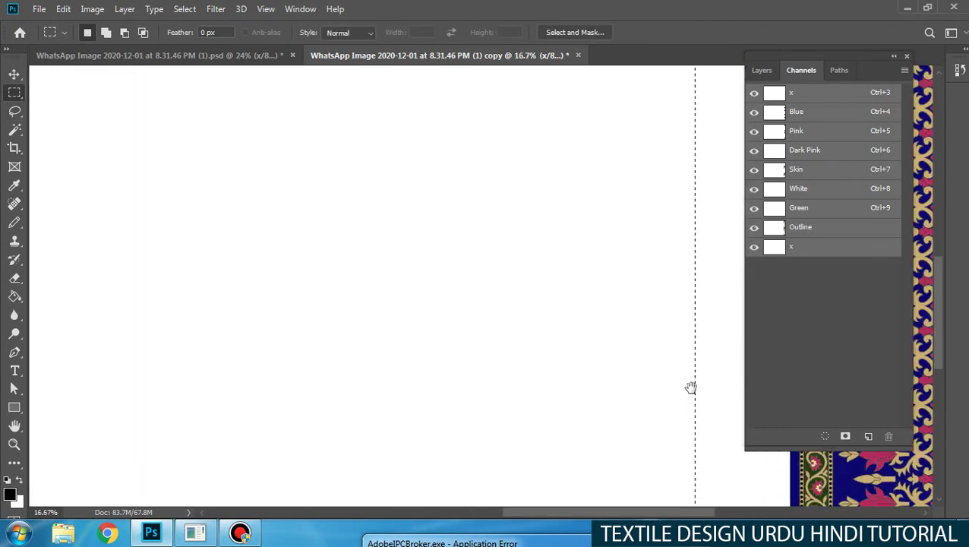
scroll(579, 320, right, 5)
scroll(521, 333, up, 4)
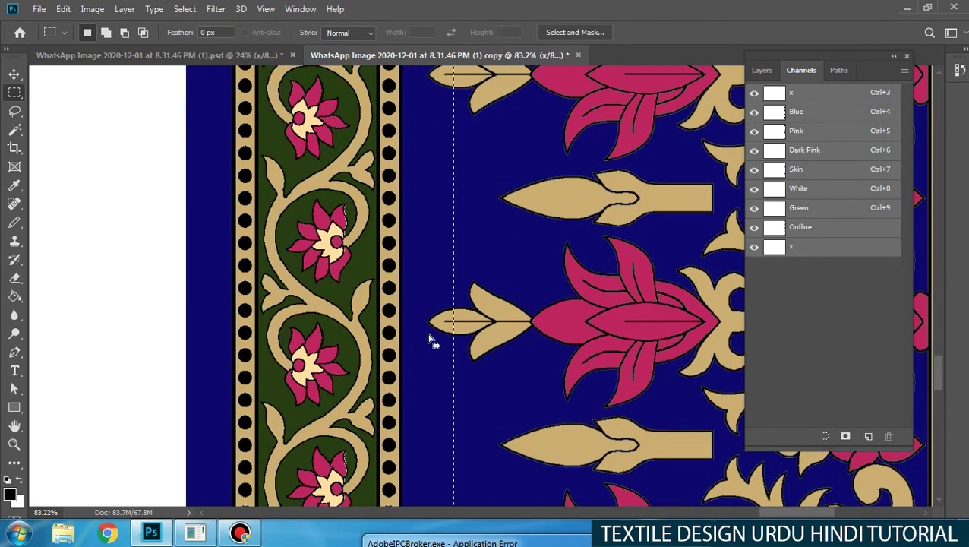
drag(427, 335, 378, 335)
drag(431, 459, 416, 394)
drag(379, 267, 486, 258)
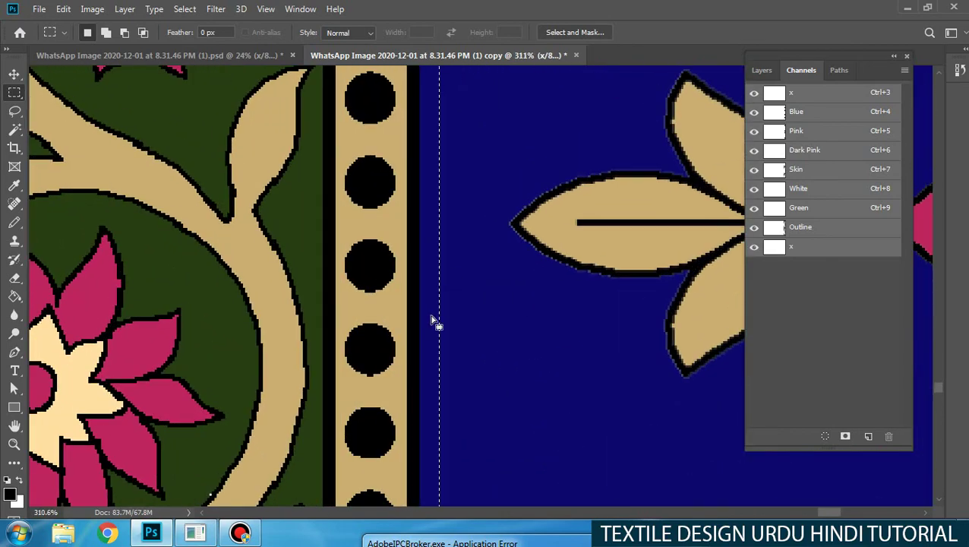
drag(433, 319, 375, 305)
key(ctrl+0)
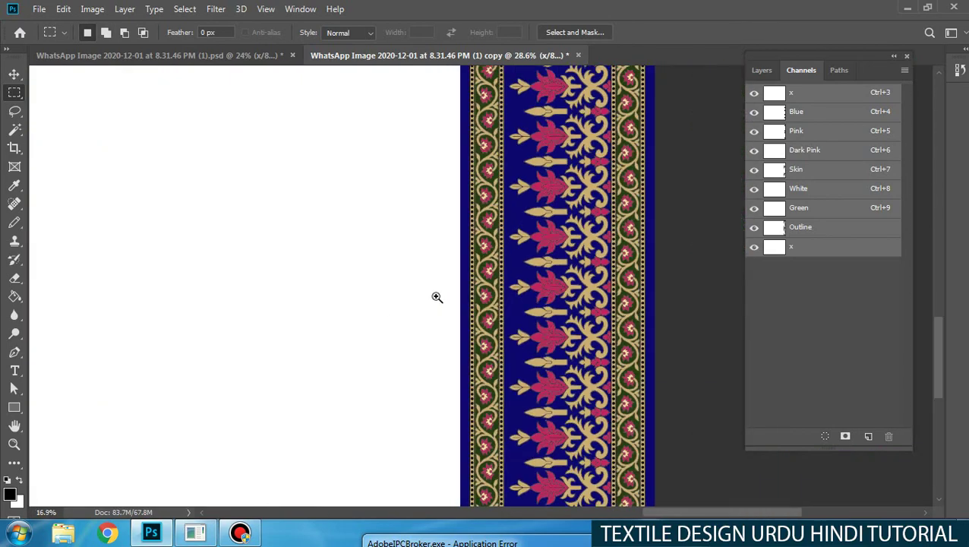
Step: Subtract the white area from the selection and place a copy of the floral strip on the white canvas left of the column
key(w)
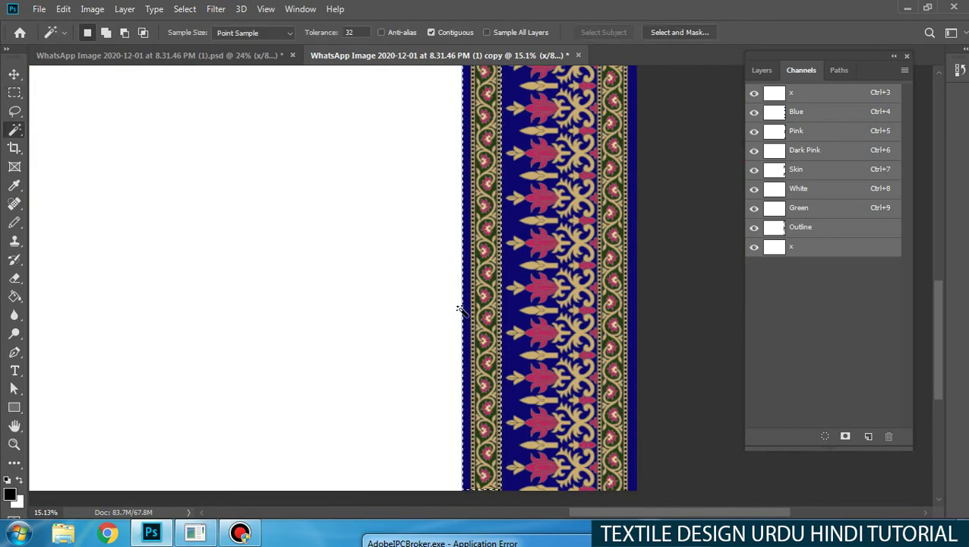
key(m)
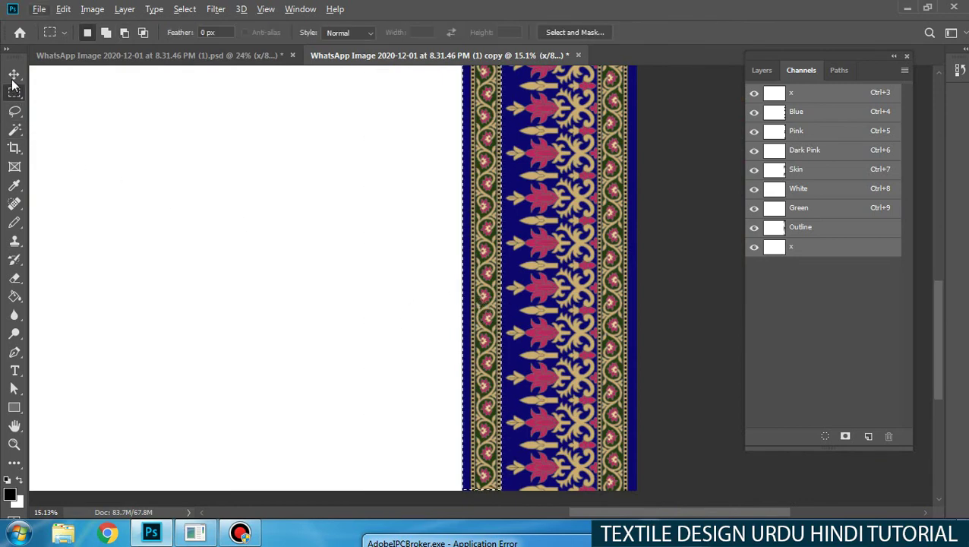
key(v)
drag(474, 303, 300, 303)
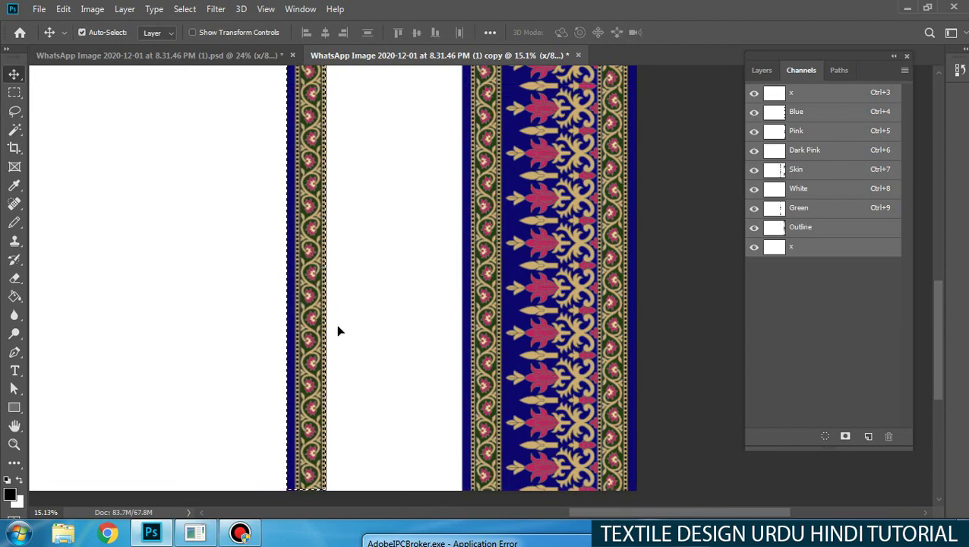
Step: Copy the blue edge of the duplicated floral strip to its opposite side, and deselect
key(ctrl+plus)
key(ctrl+plus)
key(ctrl+plus)
key(w)
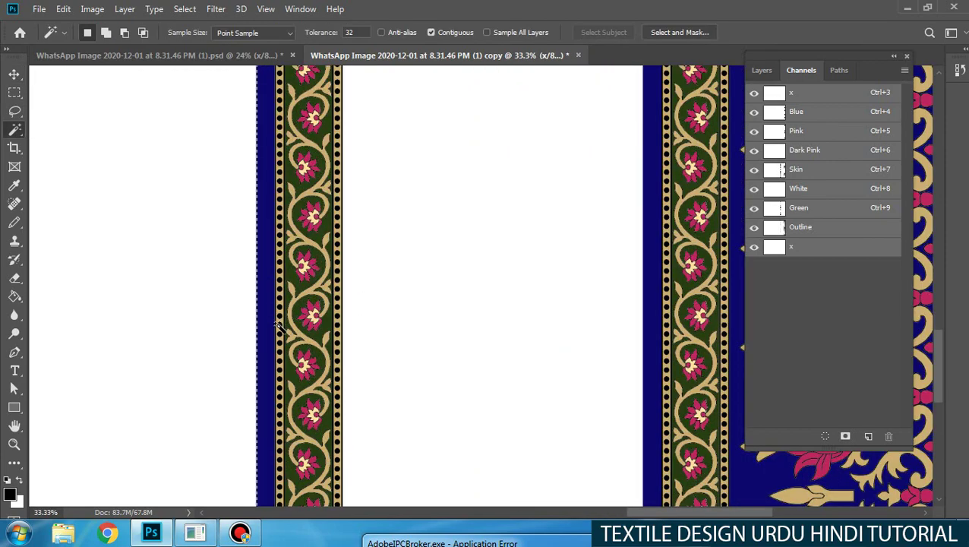
drag(294, 328, 543, 301)
click(244, 342)
key(v)
drag(454, 299, 224, 313)
key(ctrl+d)
drag(408, 309, 378, 283)
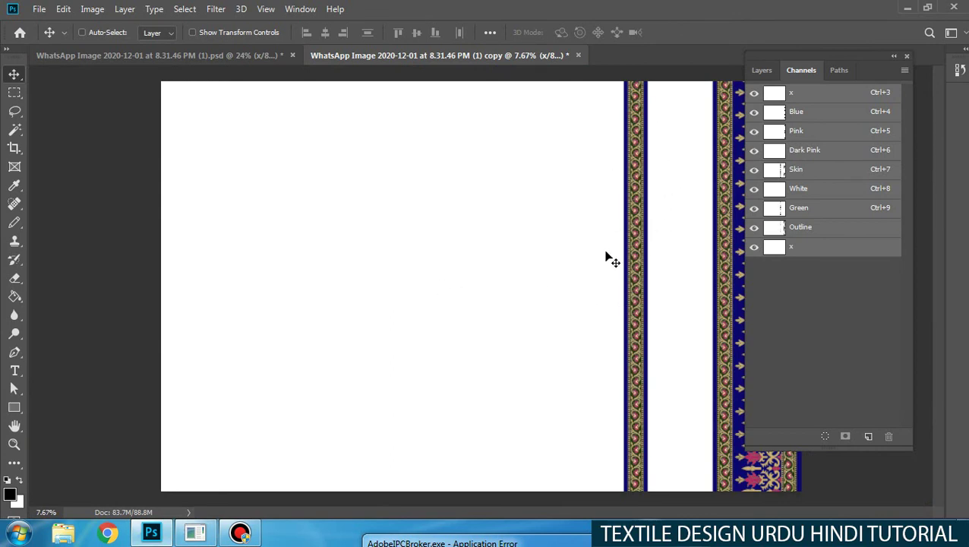
Step: Select the duplicated floral strip with both blue edges at full height, subtracting the white areas on either side
key(m)
drag(642, 293, 578, 275)
drag(555, 127, 637, 503)
key(w)
alt+click(577, 388)
alt+click(625, 374)
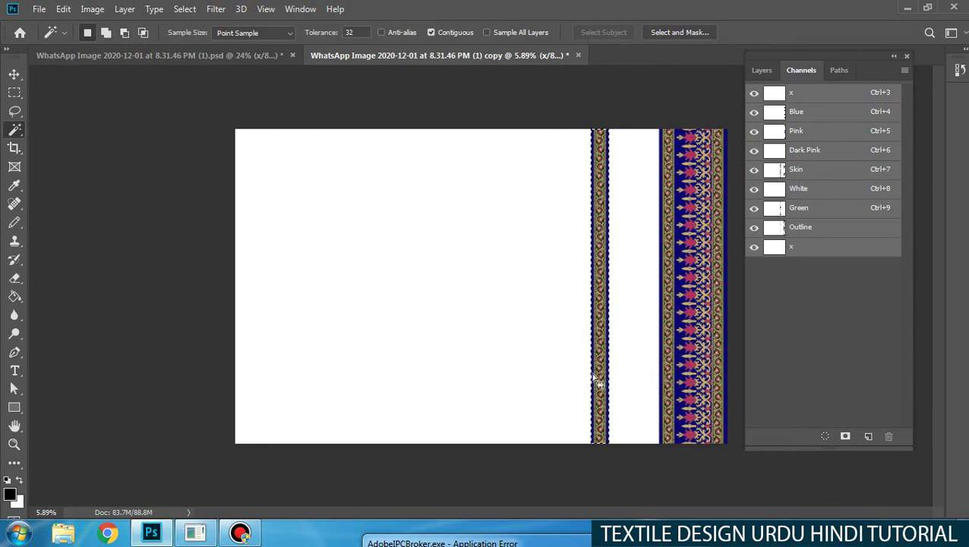
Step: Move the selected floral strip to the far left edge of the canvas and inspect its placement
key(v)
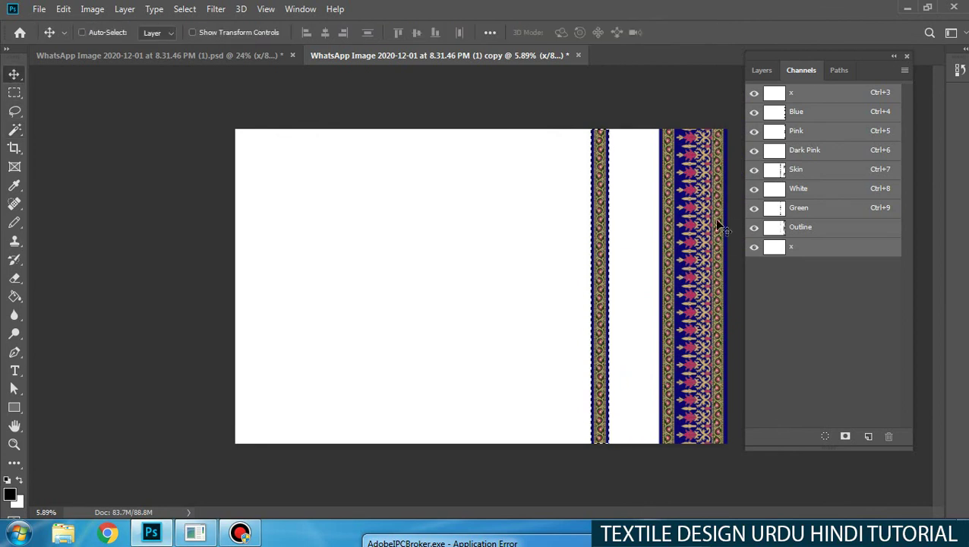
drag(597, 322, 276, 274)
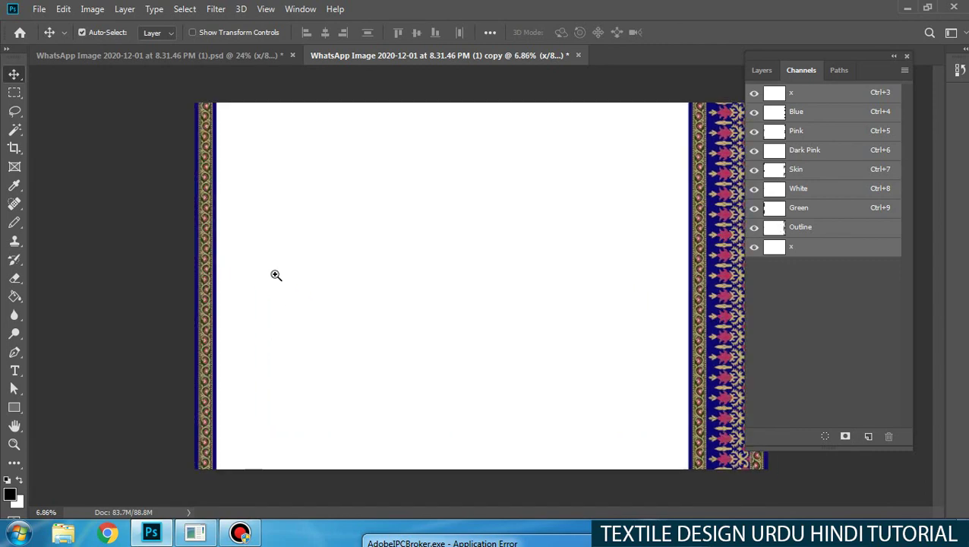
drag(219, 283, 266, 275)
drag(124, 280, 249, 297)
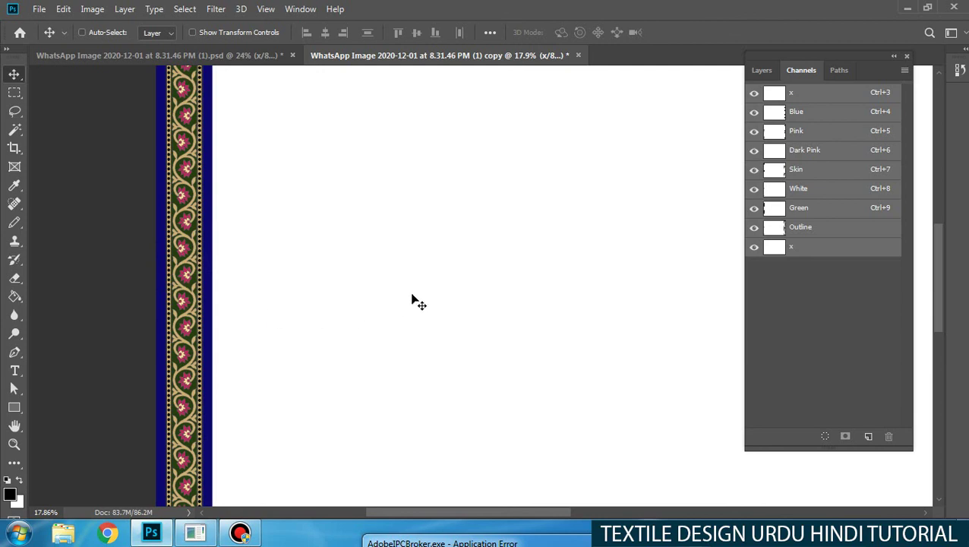
scroll(419, 302, down, 5)
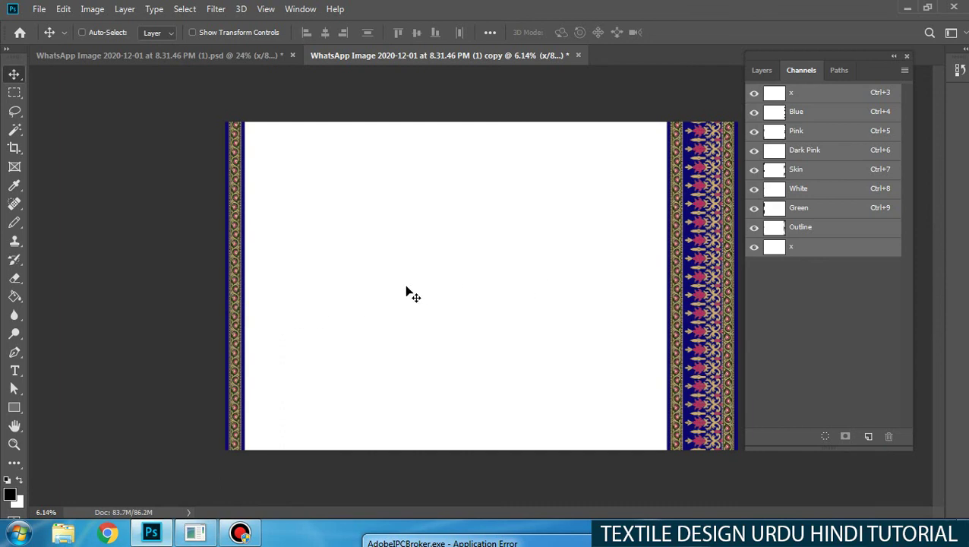
Step: Measure the white area between the two borders, and open and dismiss the Save As dialog
key(w)
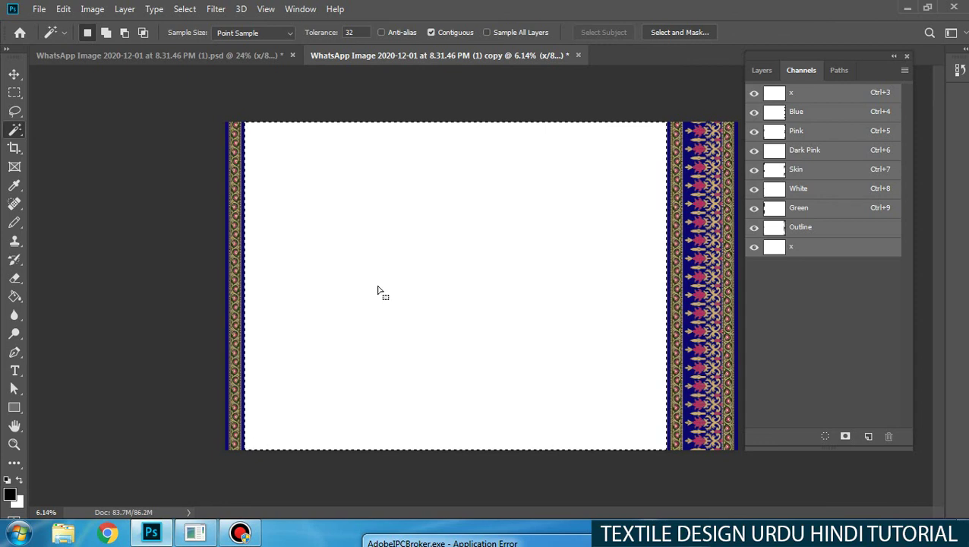
key(F8)
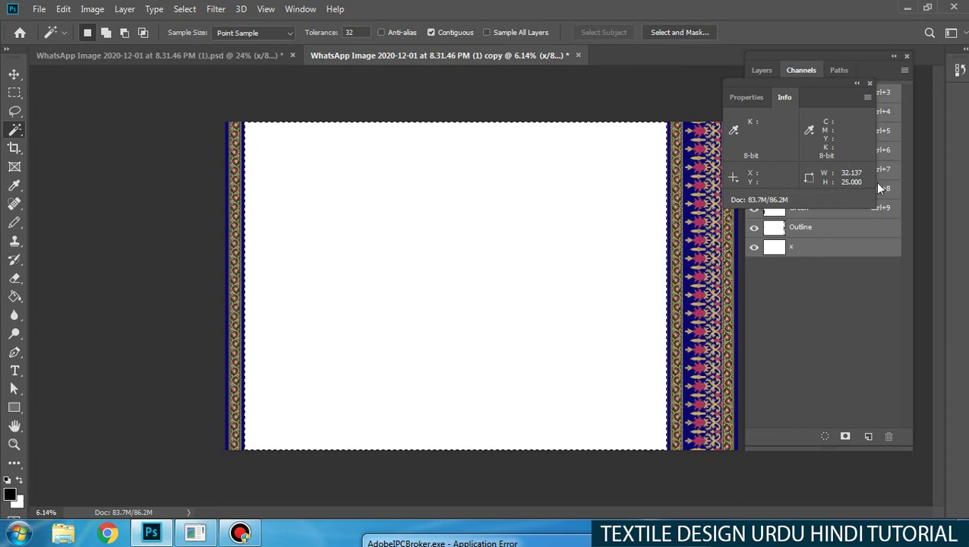
key(ctrl+shift+s)
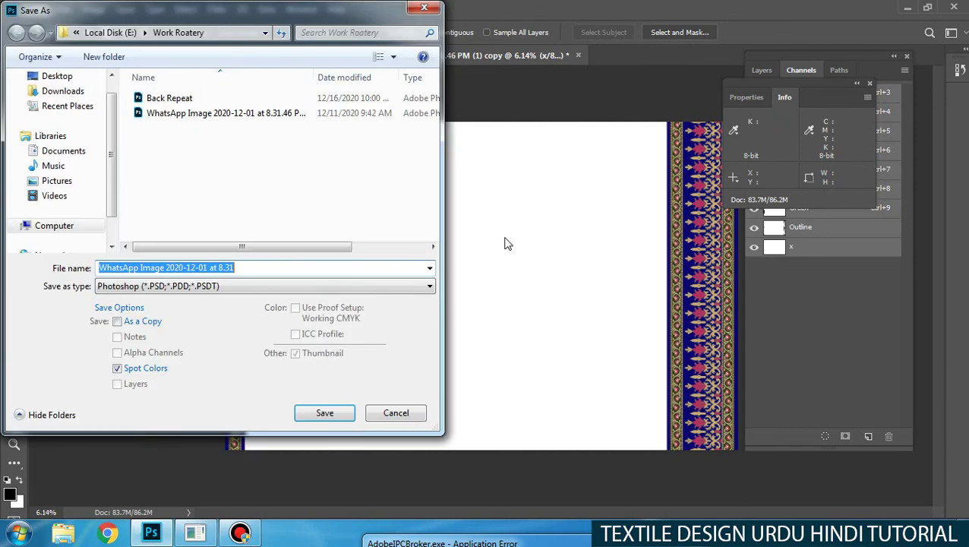
key(Escape)
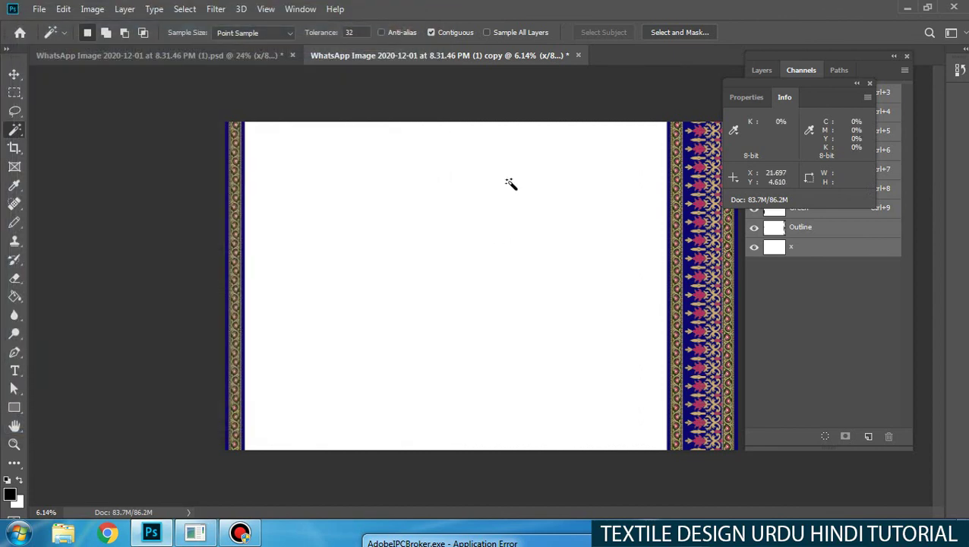
Step: Duplicate the bordered layout into a new document, deselect everything and close the Info readout
key(alt+i)
key(d)
key(Return)
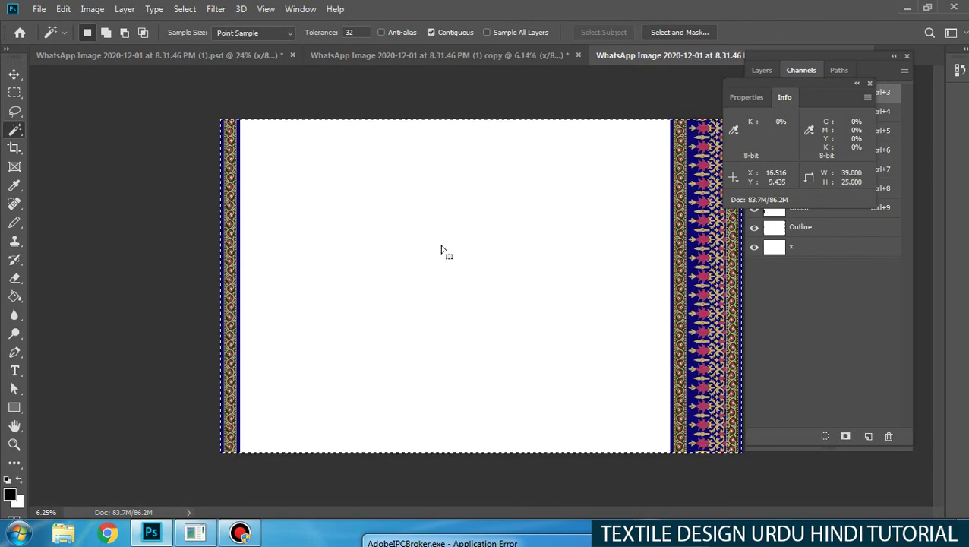
key(q)
key(q)
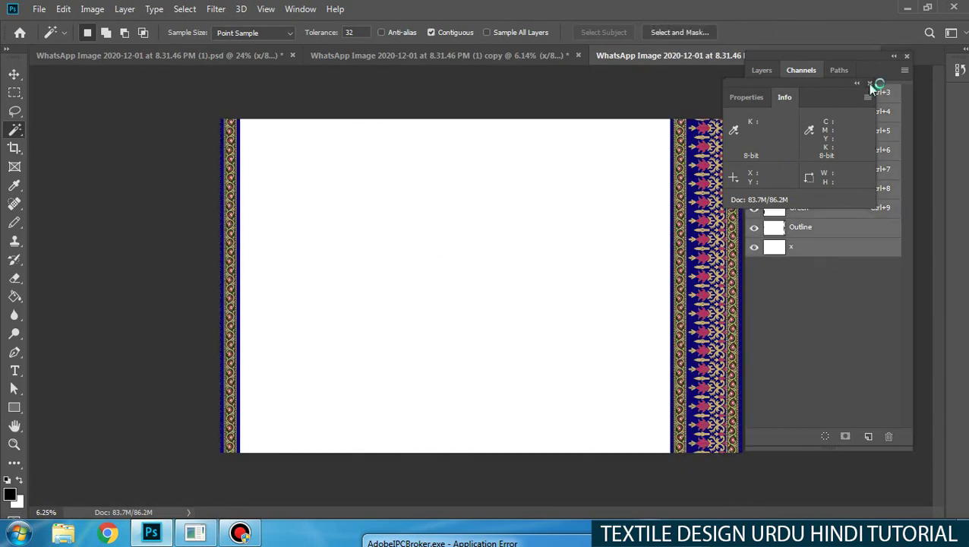
click(869, 82)
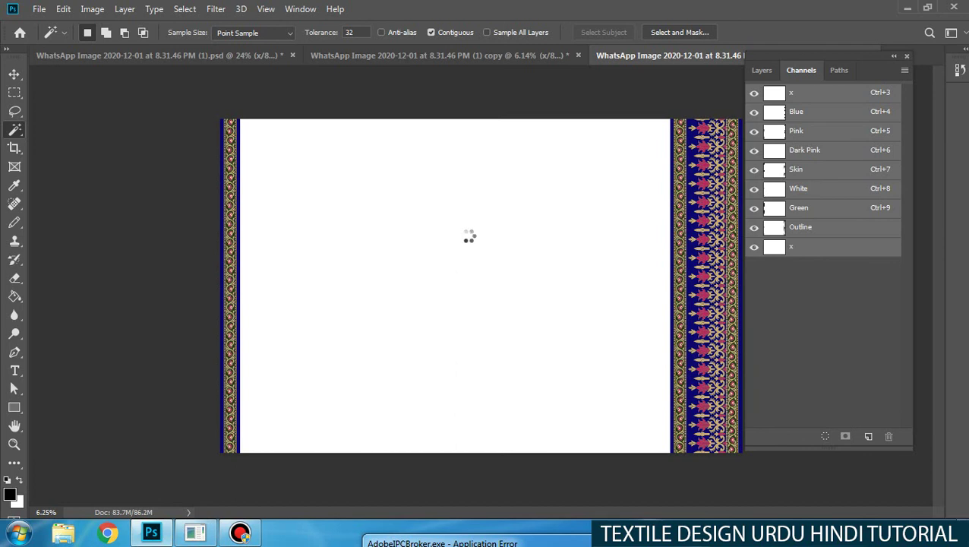
Step: Select the white area between the two borders and crop the duplicate document to it
click(470, 237)
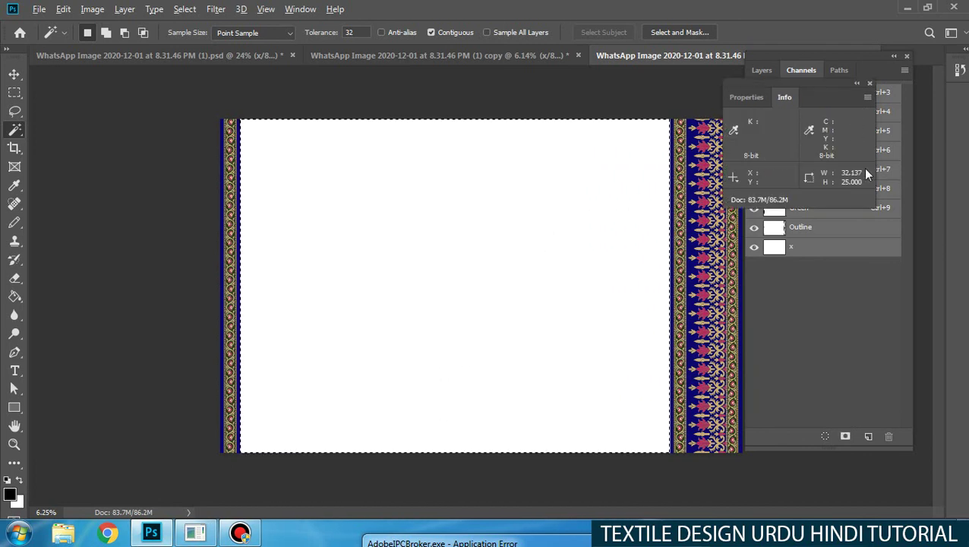
key(alt+i)
key(p)
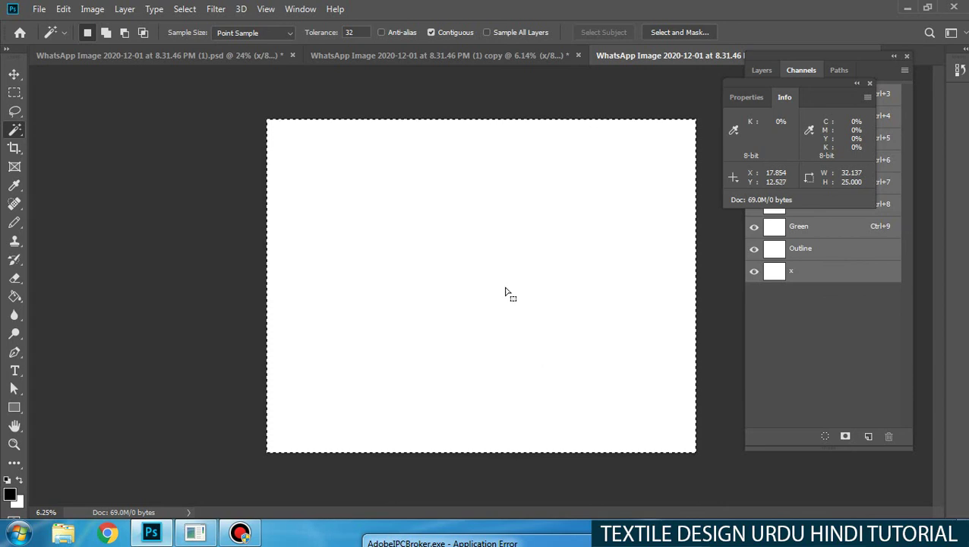
Step: Show the rulers and place a vertical guide exactly on the canvas centre, using the Free Transform centre point as reference
key(ctrl+t)
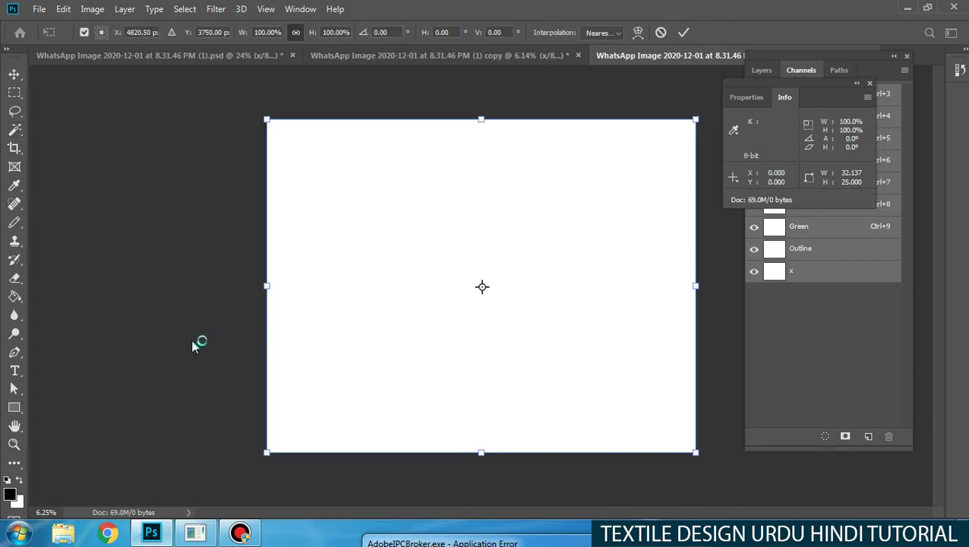
key(ctrl+r)
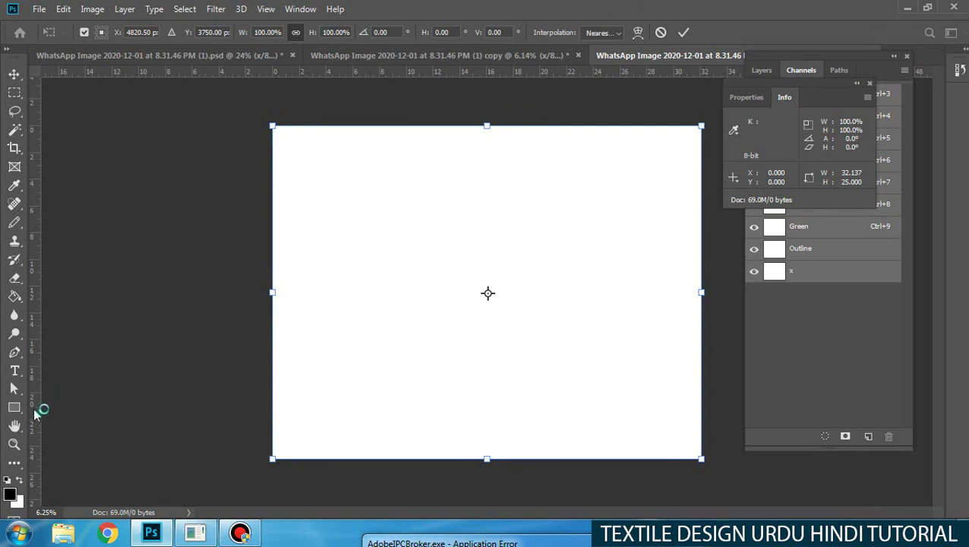
drag(34, 411, 487, 329)
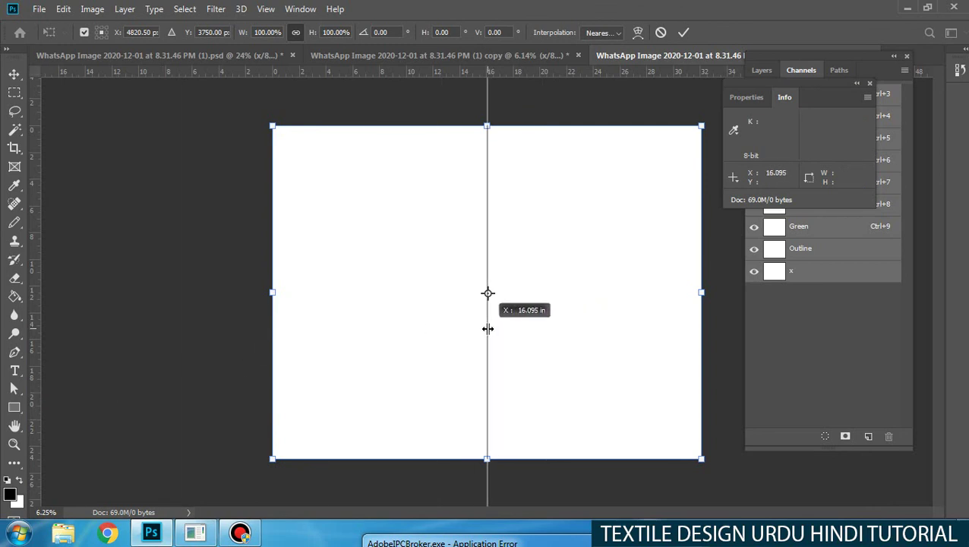
drag(489, 293, 399, 212)
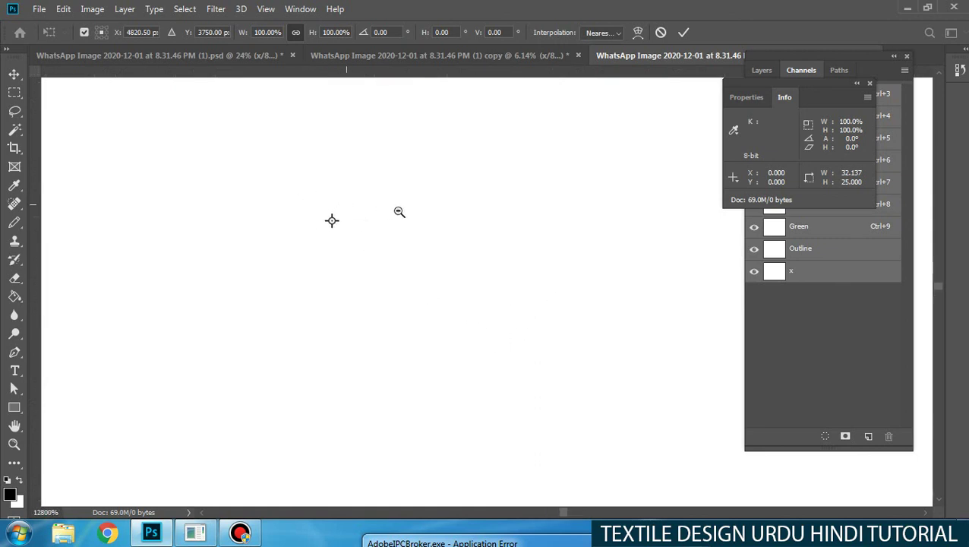
drag(34, 361, 332, 259)
drag(332, 260, 329, 261)
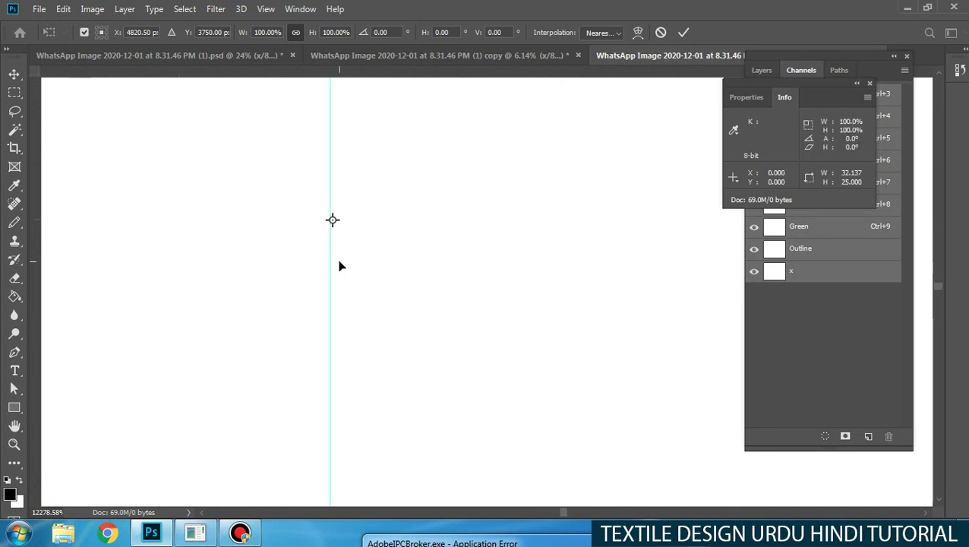
drag(34, 351, 334, 239)
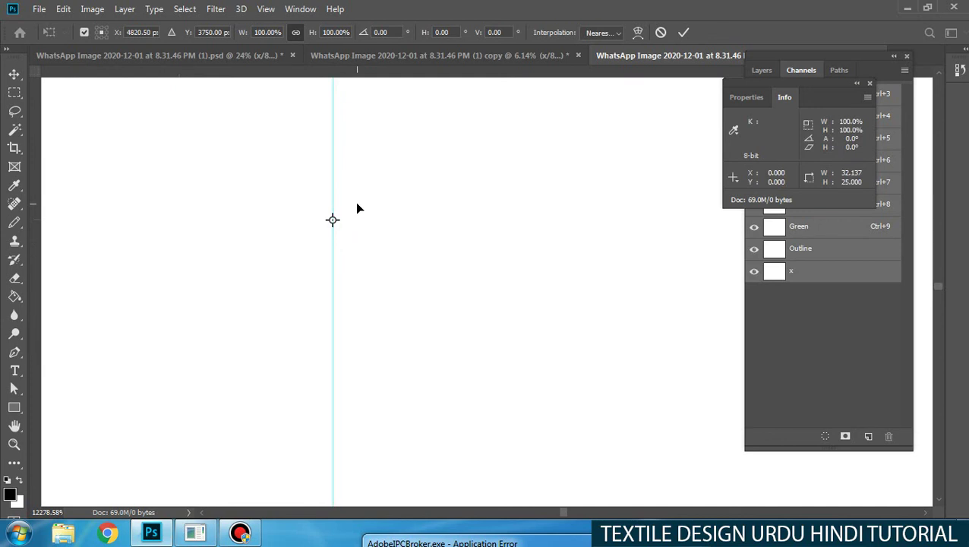
key(ctrl+0)
key(Return)
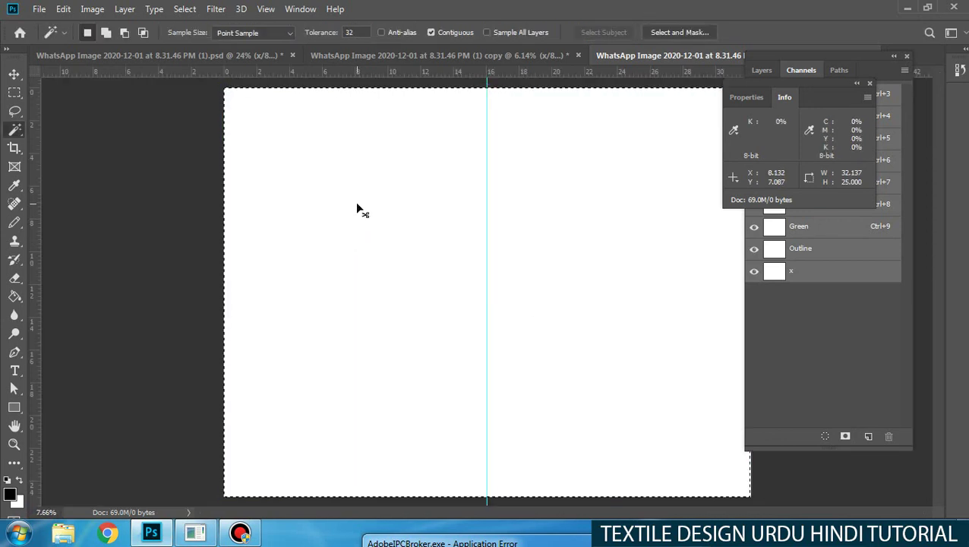
Step: In the source motif document, select the cream square-and-flower tile, subtracting the white around it
key(ctrl+Tab)
key(m)
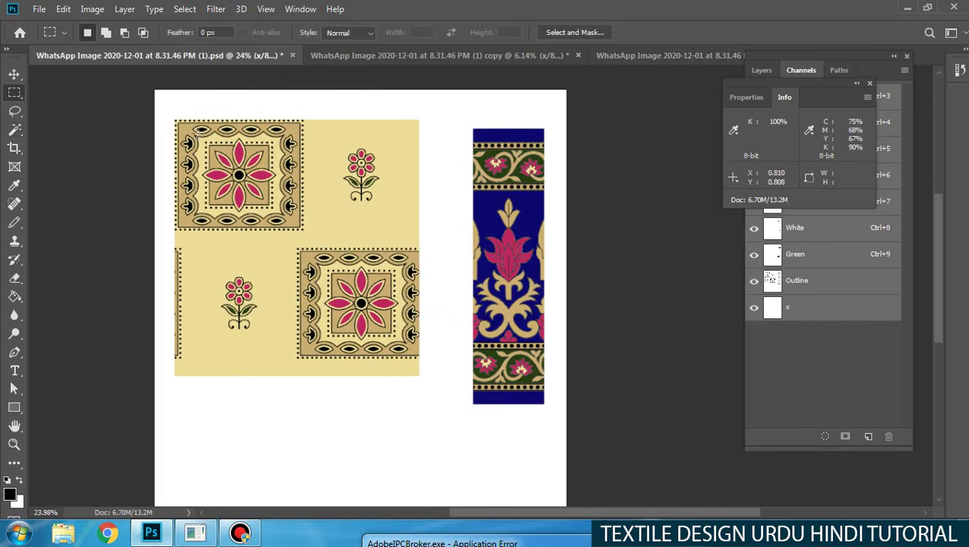
drag(154, 115, 458, 426)
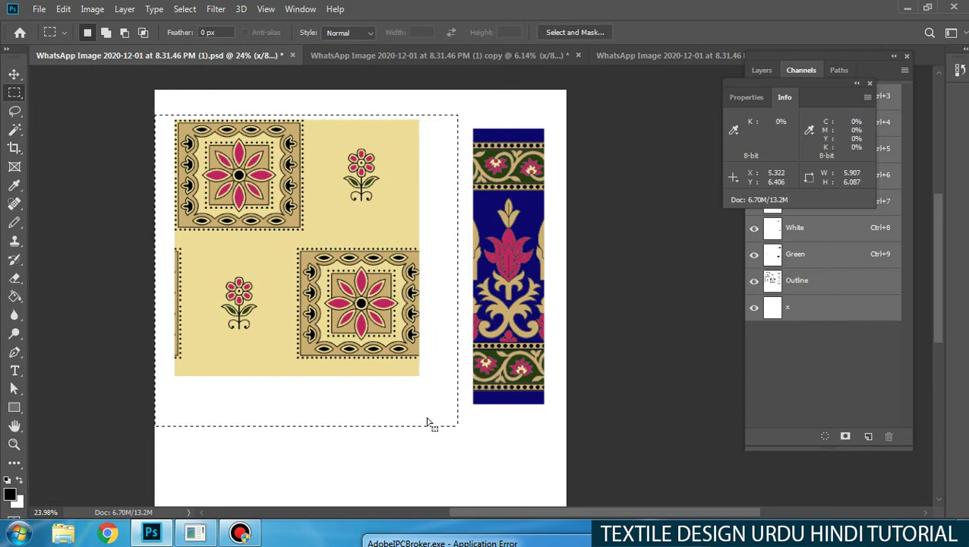
key(w)
alt+click(425, 409)
click(783, 354)
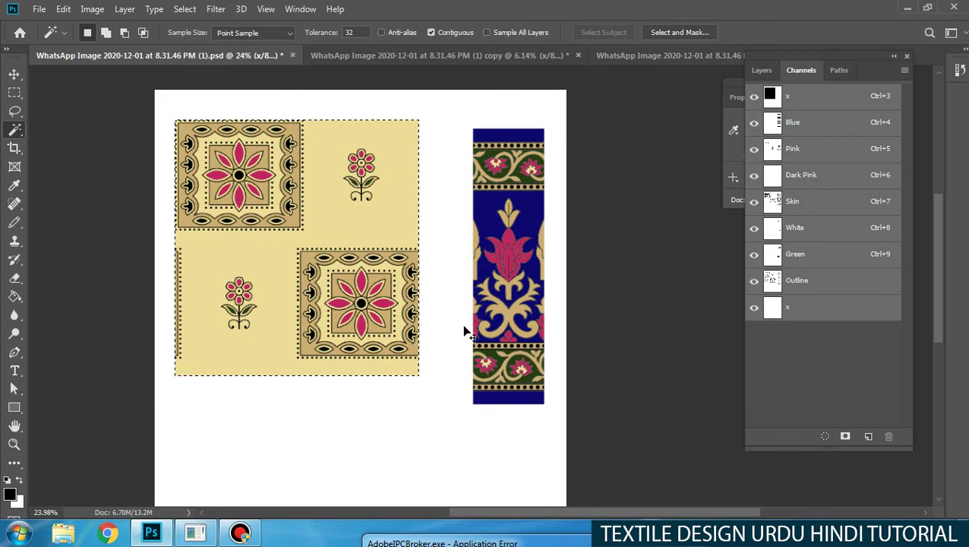
Step: Paste the cream tile into the cropped document and move it to the bottom edge, just left of the centre guide
key(ctrl+Tab)
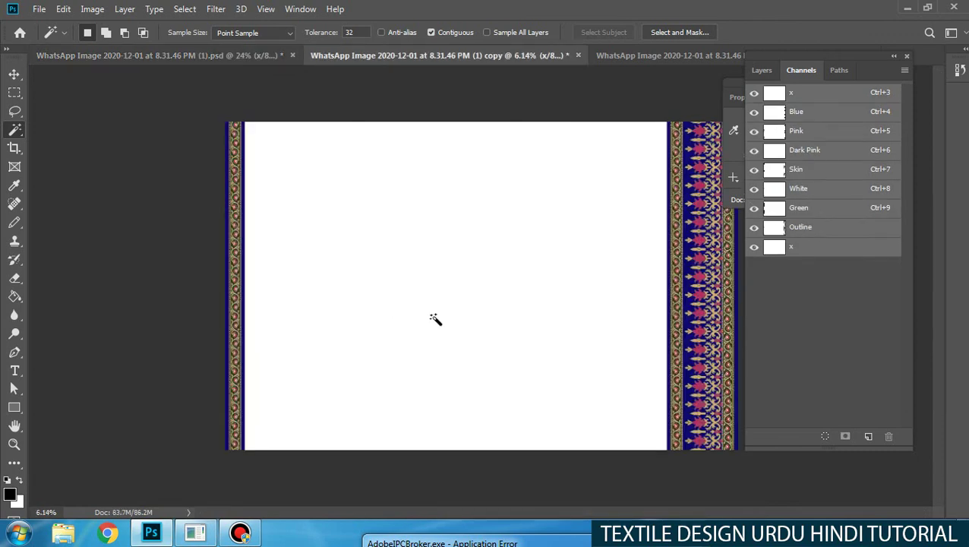
key(ctrl+Tab)
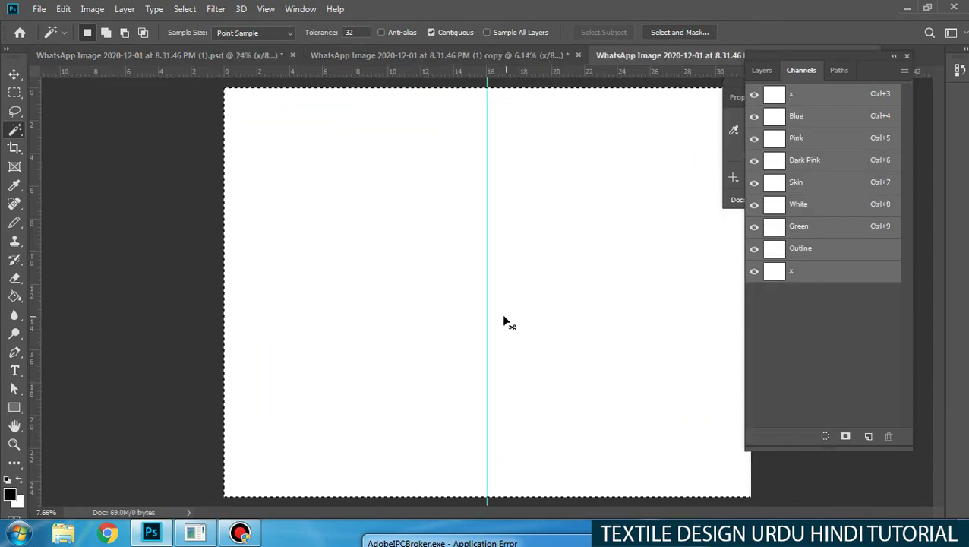
key(ctrl+v)
key(m)
drag(490, 323, 420, 397)
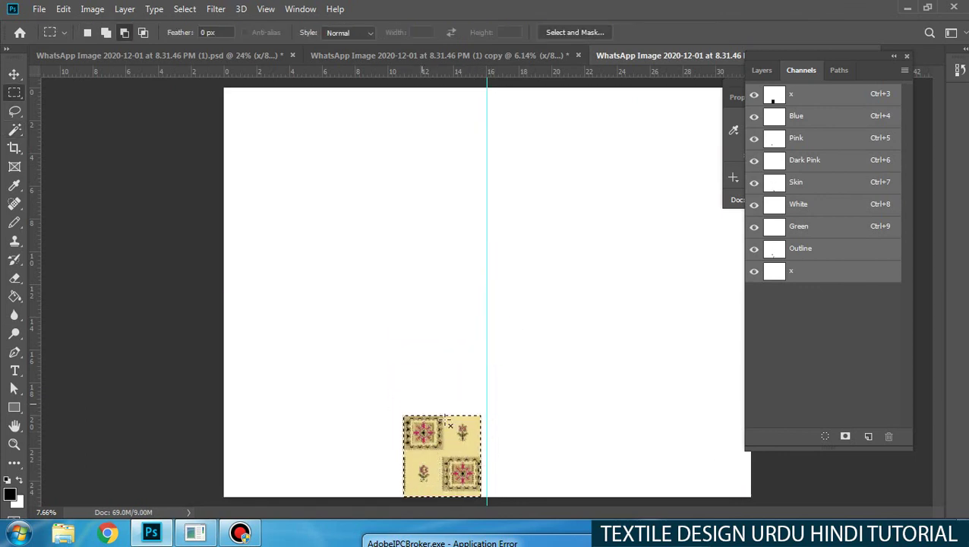
Step: Duplicate the cream tile directly above the first one and align the two at their shared edge
key(ctrl+z)
scroll(454, 468, up, 2)
drag(448, 468, 389, 285)
key(v)
scroll(389, 286, up, 6)
drag(439, 268, 461, 324)
scroll(486, 330, up, 4)
drag(521, 335, 497, 345)
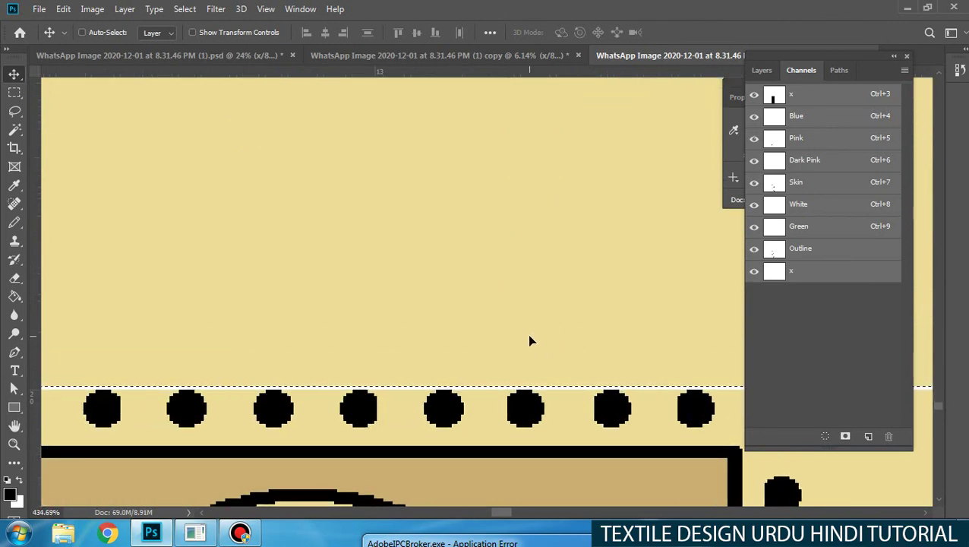
key(ctrl+space)
scroll(503, 323, down, 10)
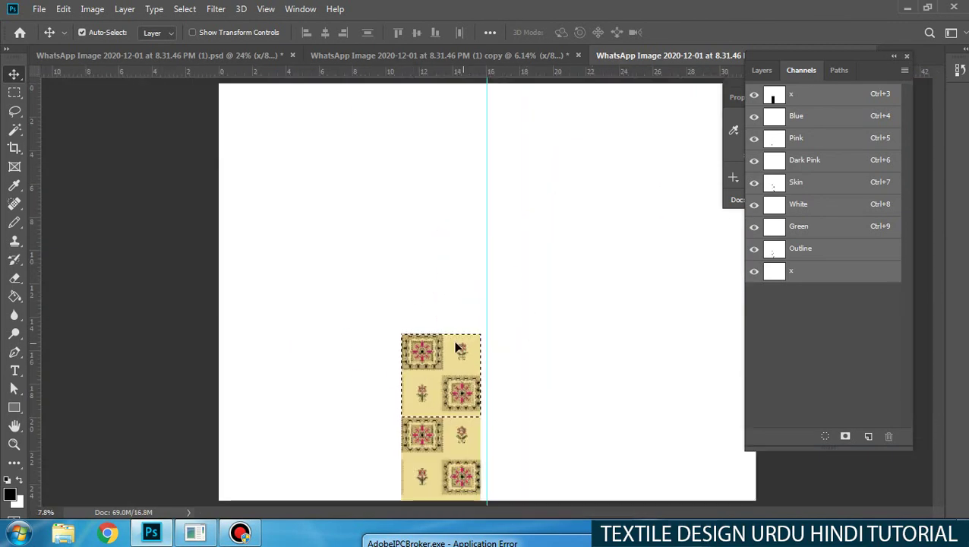
Step: Select the stack of two cream tiles, subtracting the surrounding white
key(m)
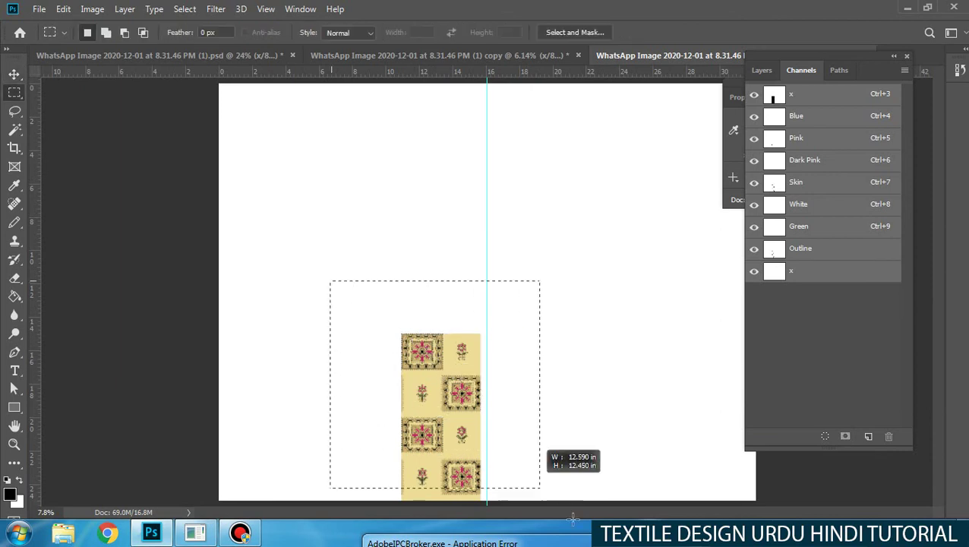
drag(573, 519, 582, 499)
key(w)
key(m)
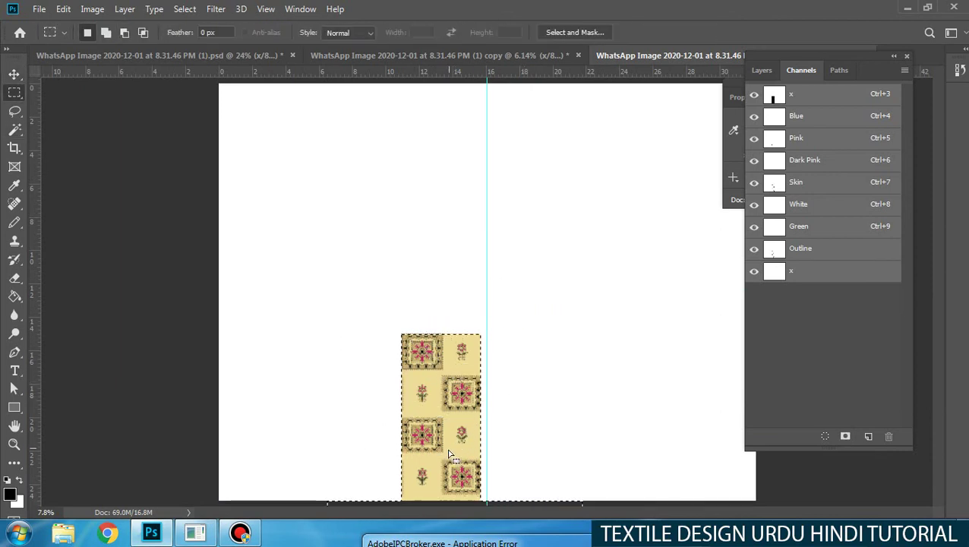
key(v)
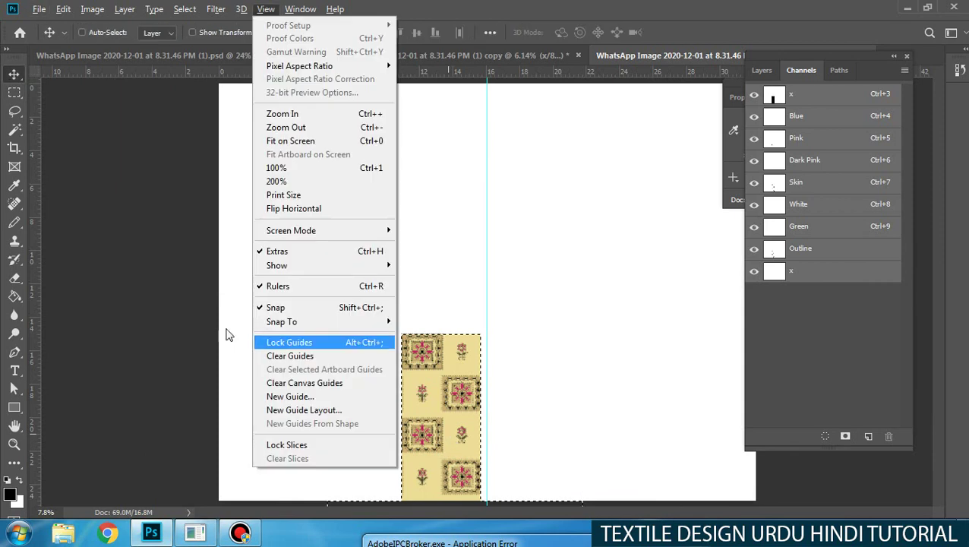
key(Escape)
key(Escape)
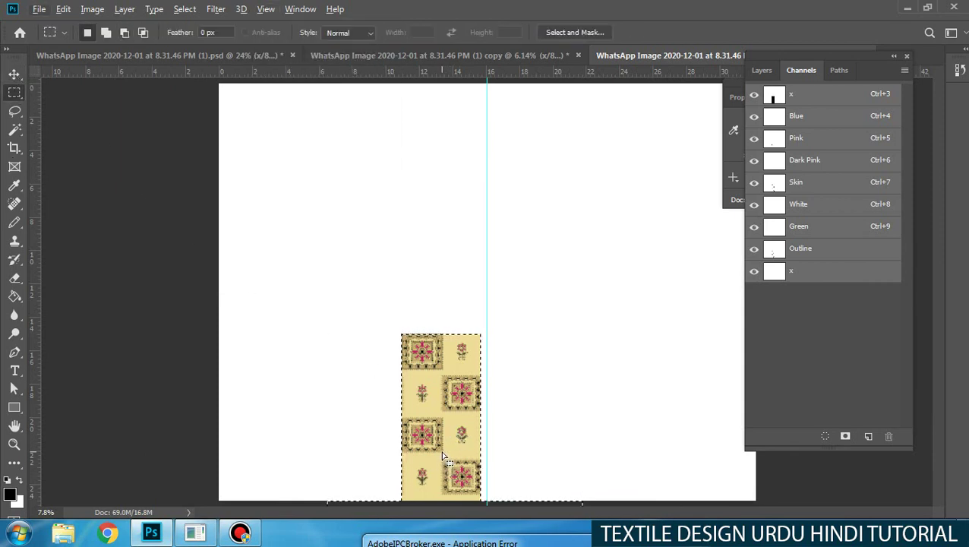
key(v)
key(alt+v)
key(Escape)
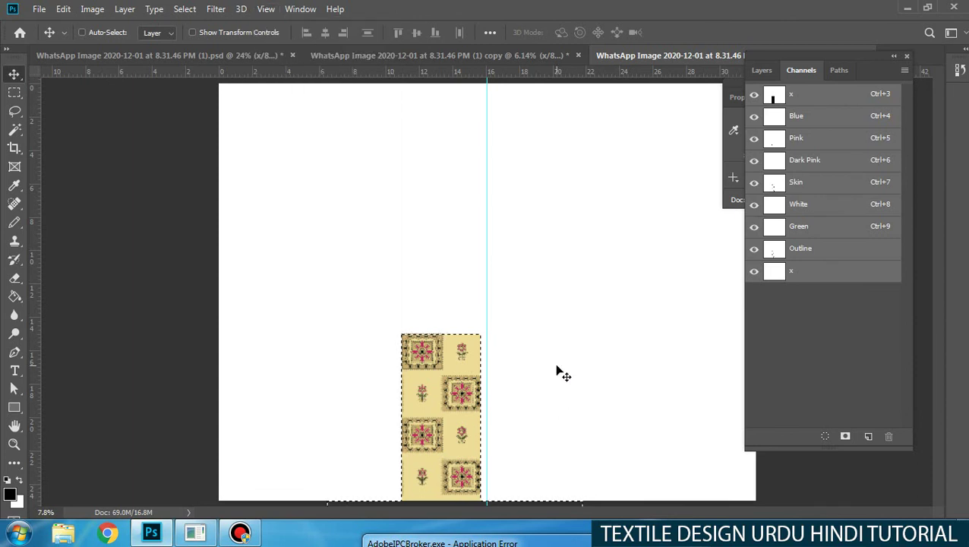
Step: Duplicate the two-tile stack above itself and nudge the copy down to close the gap at the seam
key(m)
key(v)
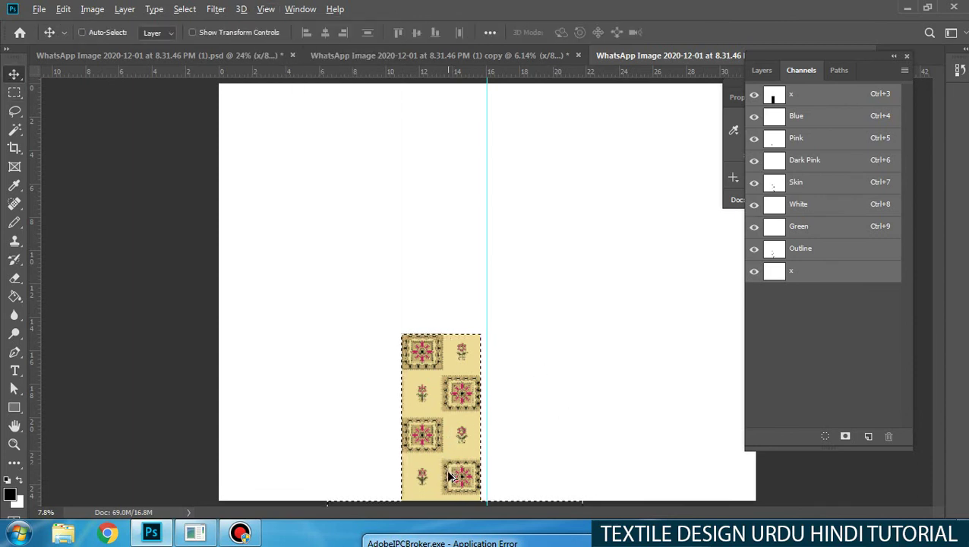
drag(449, 476, 410, 292)
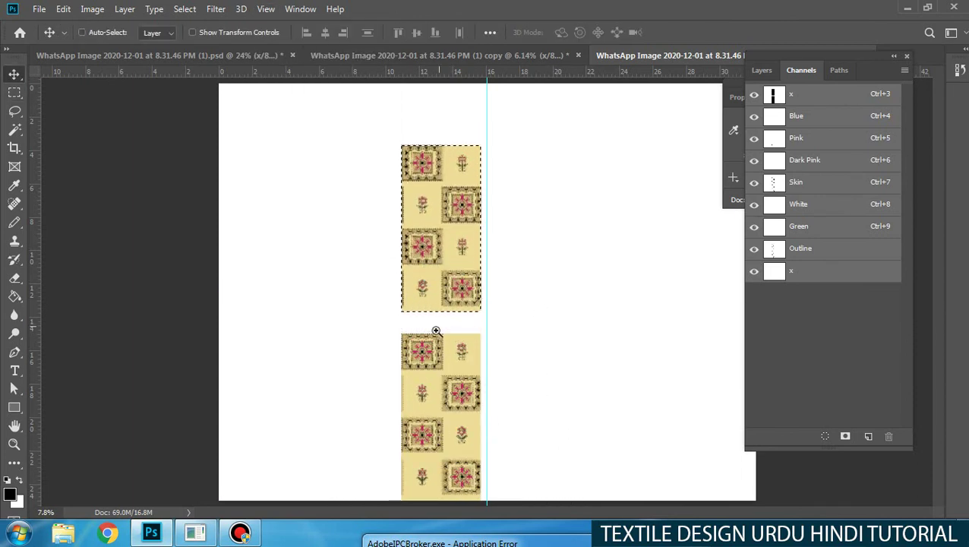
drag(436, 331, 495, 301)
drag(424, 235, 438, 314)
drag(504, 346, 605, 337)
drag(470, 293, 523, 290)
drag(480, 297, 482, 330)
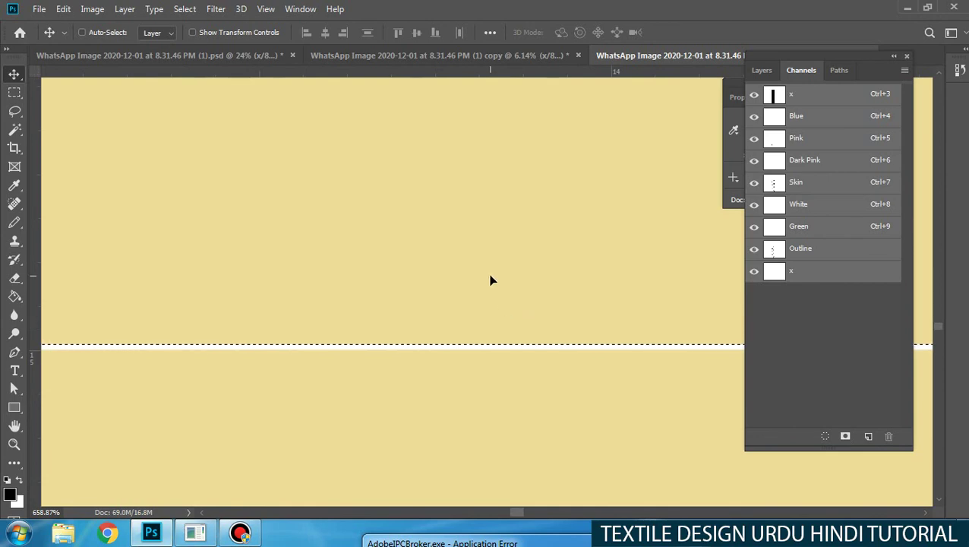
key(Down)
drag(608, 257, 379, 264)
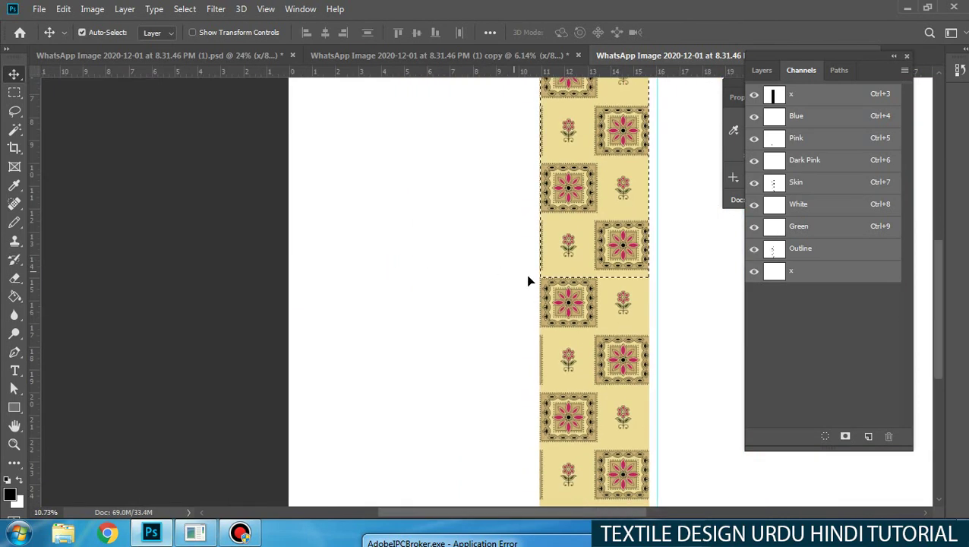
Step: Duplicate the selected tiles again to fill the column up to the top edge, nudging the copy right to align its side
drag(553, 300, 533, 326)
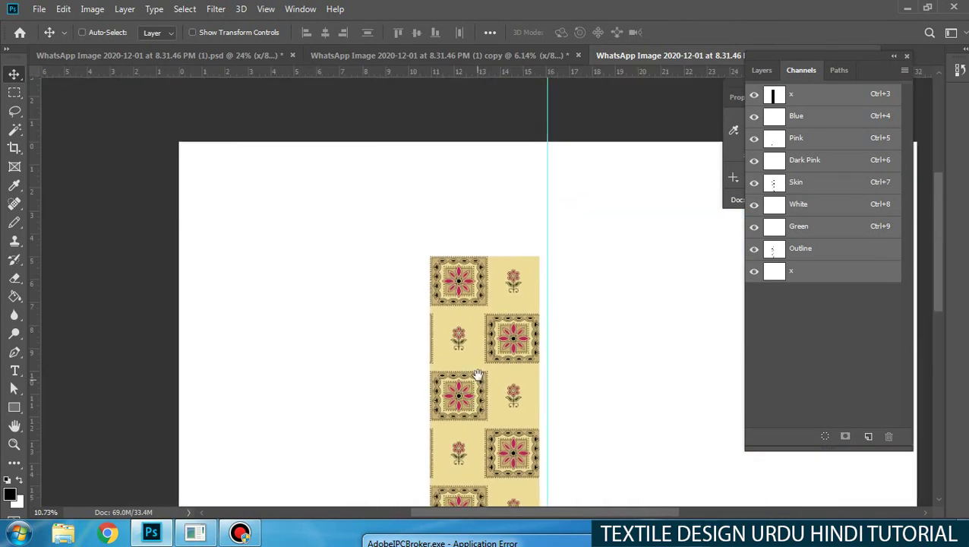
drag(477, 374, 358, 241)
drag(196, 259, 303, 245)
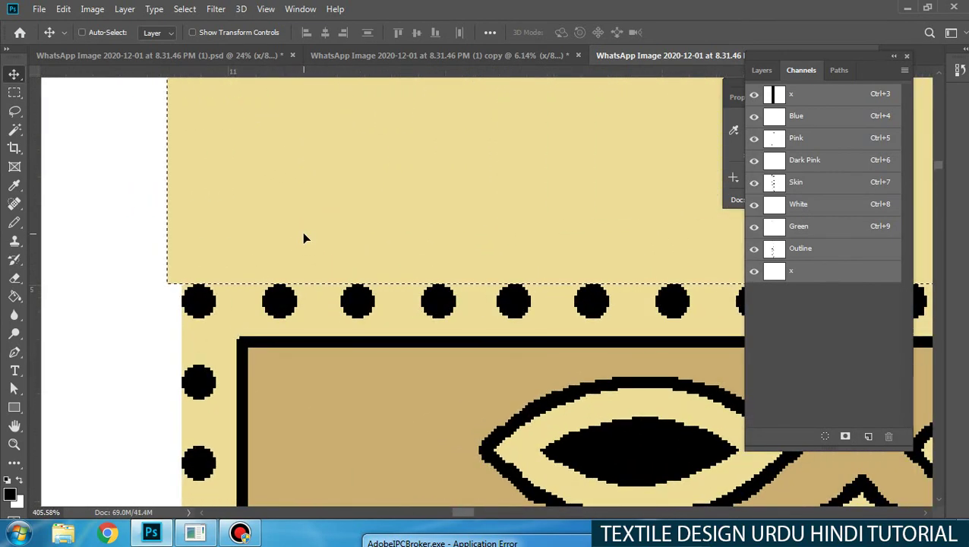
key(Right)
key(Right)
key(Right)
key(Right)
key(Right)
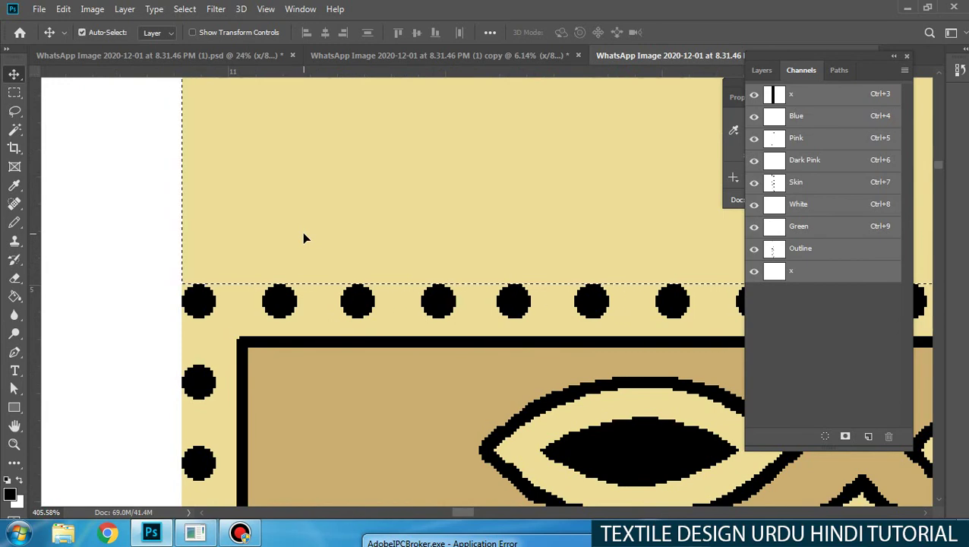
scroll(302, 238, down, 10)
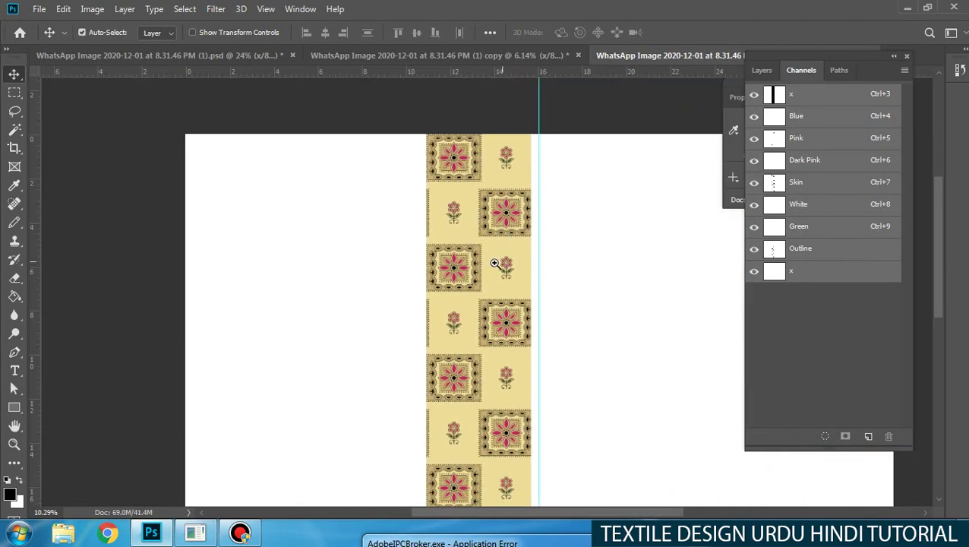
Step: Select the full-height column of cream tiles by selecting the whole canvas and subtracting the white areas on both sides
scroll(495, 263, down, 2)
key(m)
drag(371, 137, 563, 498)
key(ctrl+a)
key(w)
alt+click(558, 271)
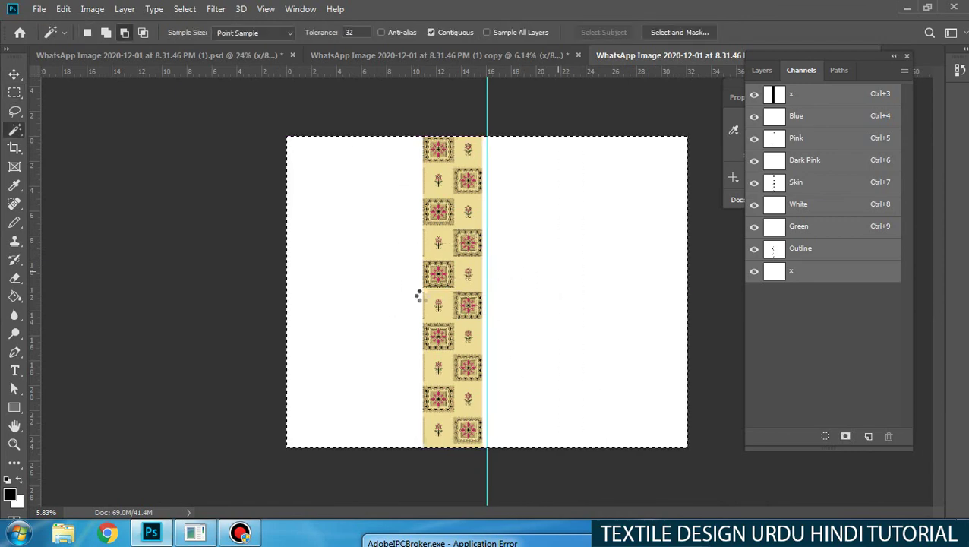
scroll(470, 300, up, 5)
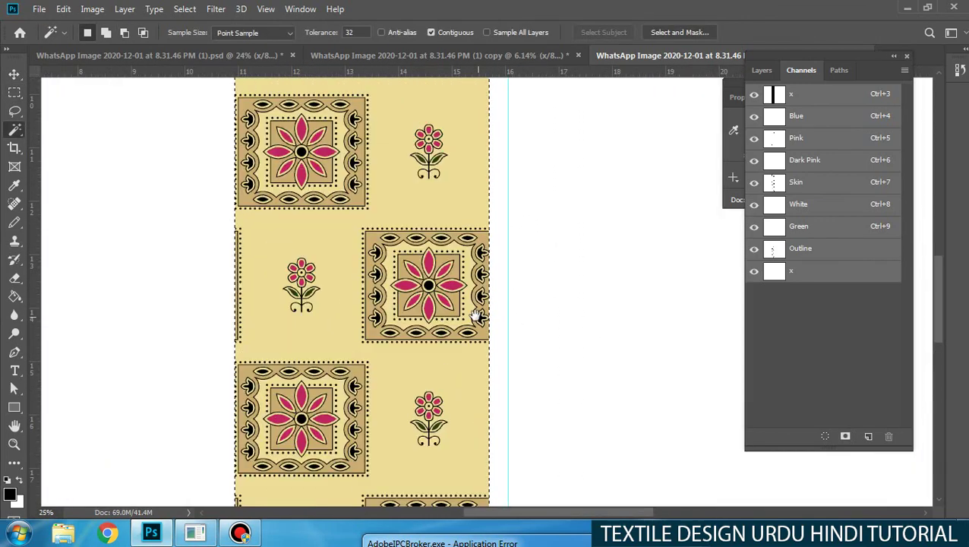
Step: Move the selected tile column right until the centre of its right-hand square motif sits exactly on the vertical guide at 16 inches
key(v)
drag(433, 293, 510, 285)
scroll(511, 286, up, 1)
scroll(511, 286, up, 6)
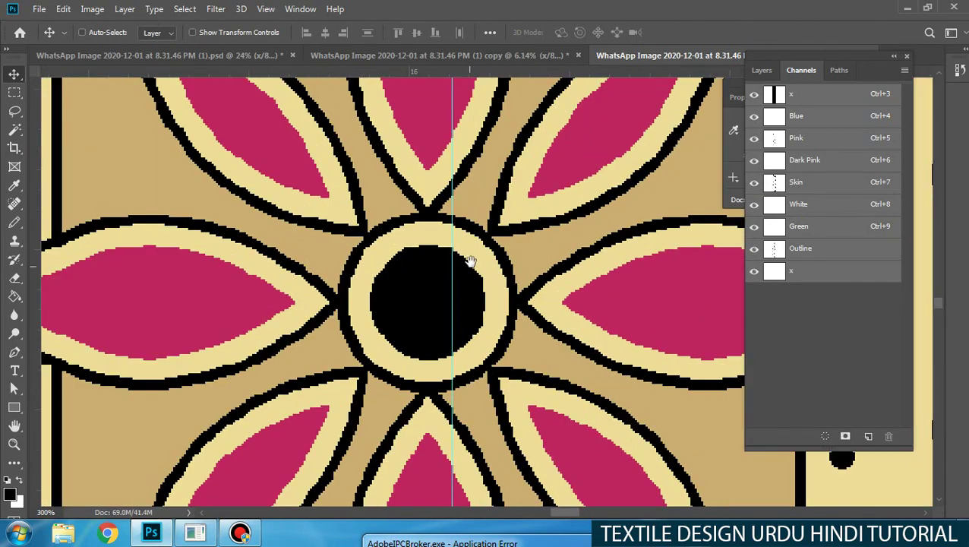
drag(487, 253, 512, 251)
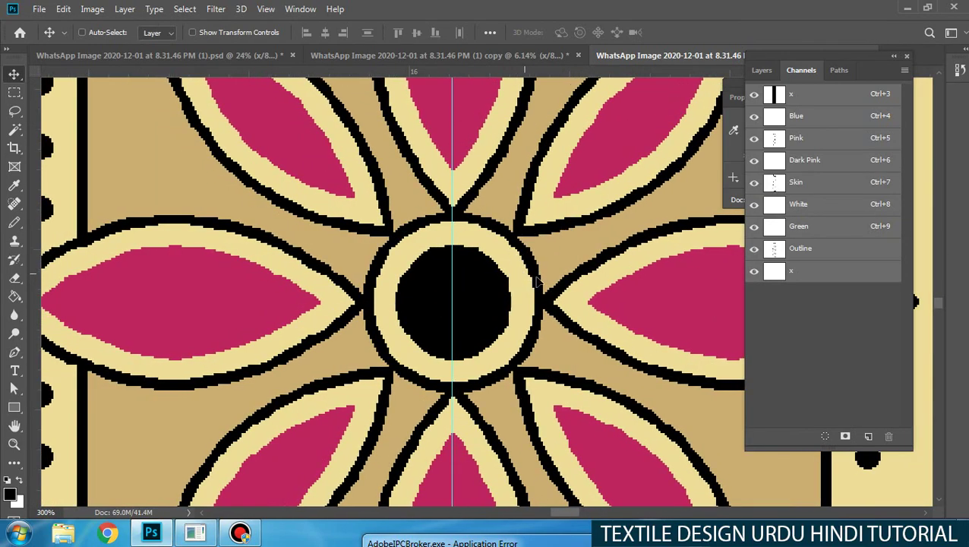
scroll(537, 282, down, 8)
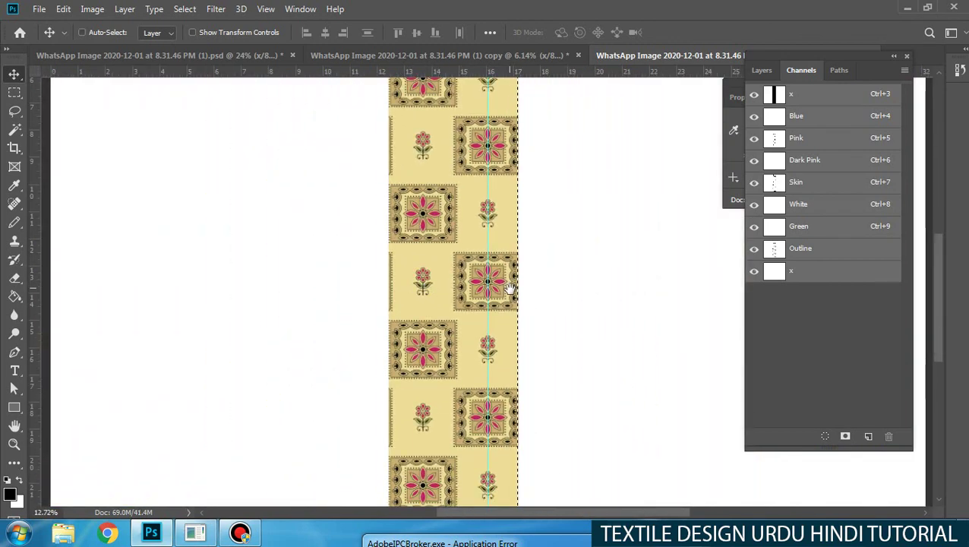
scroll(403, 297, down, 3)
Step: Duplicate the tile column directly to its left, nudging the copy until the seam between the two columns closes
key(w)
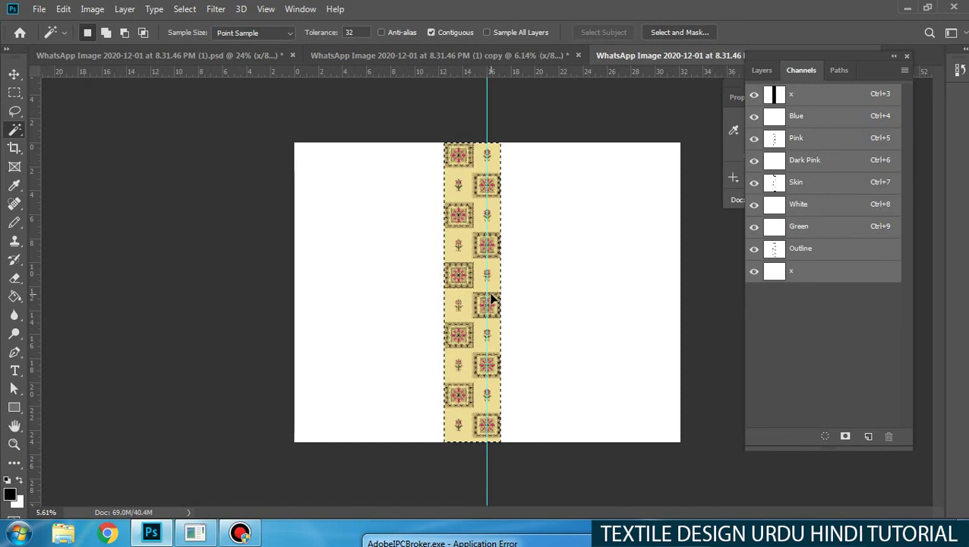
key(ctrl+t)
scroll(486, 298, up, 5)
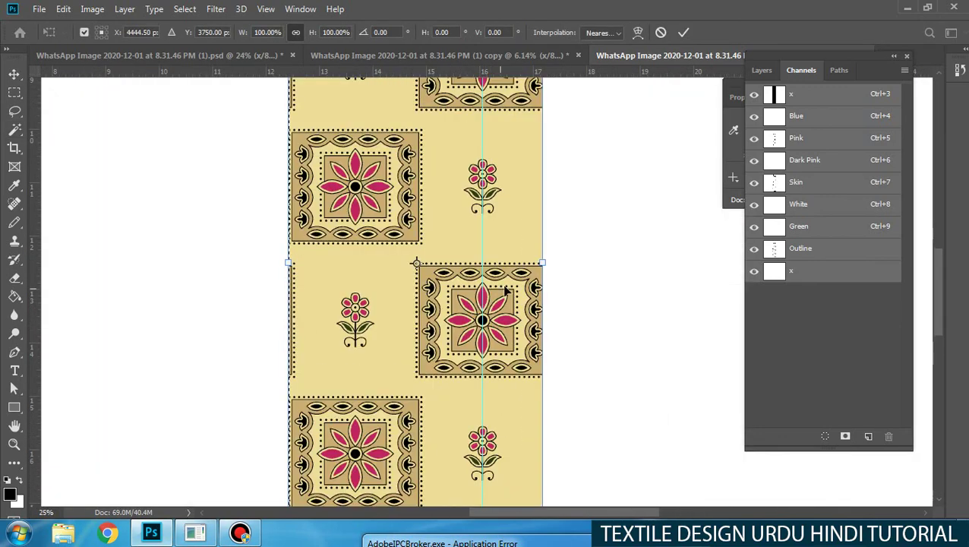
drag(524, 274, 268, 299)
scroll(299, 238, up, 10)
key(Return)
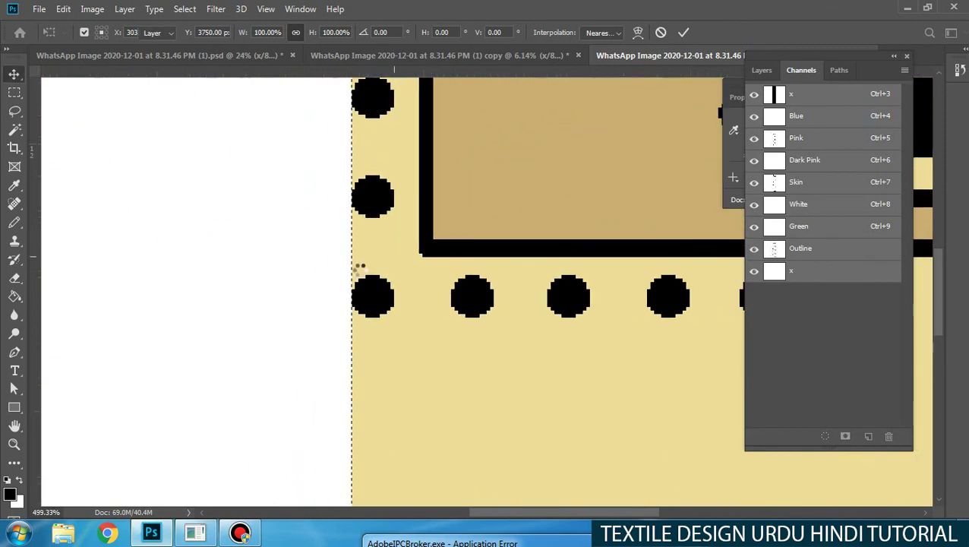
drag(391, 265, 362, 262)
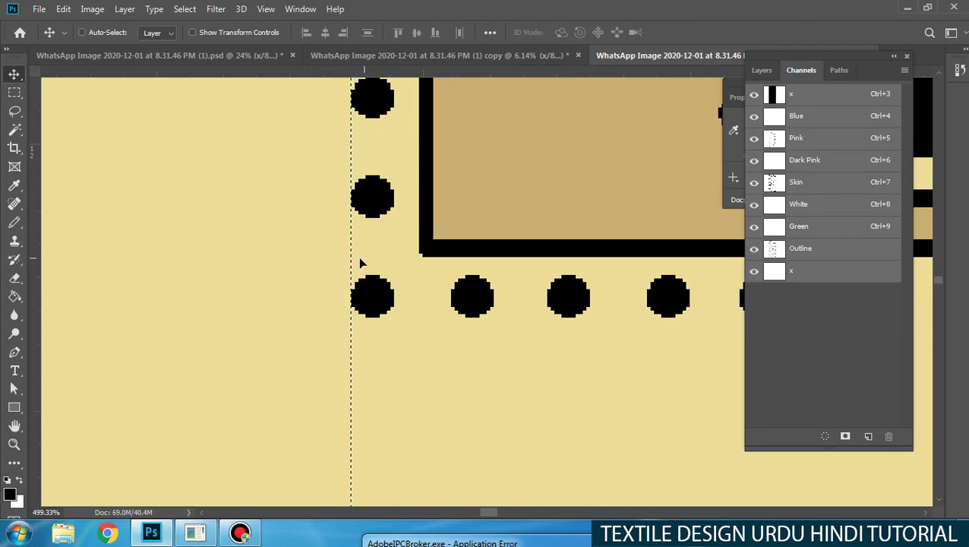
Step: Keep duplicating the tile column leftwards up to the canvas's left edge, aligning each copy at its seam, and deselect
scroll(216, 270, down, 15)
drag(273, 270, 432, 241)
drag(340, 265, 501, 224)
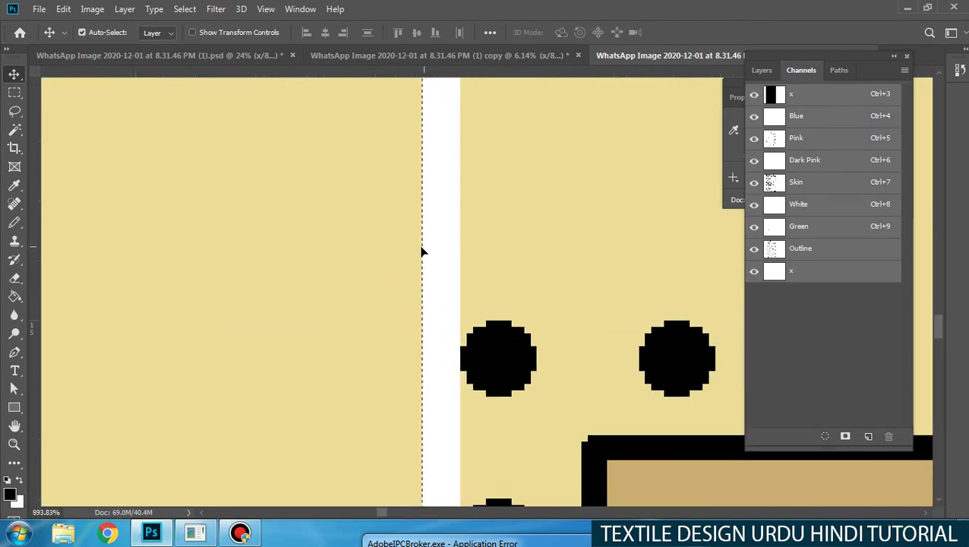
drag(419, 253, 232, 275)
drag(279, 295, 497, 230)
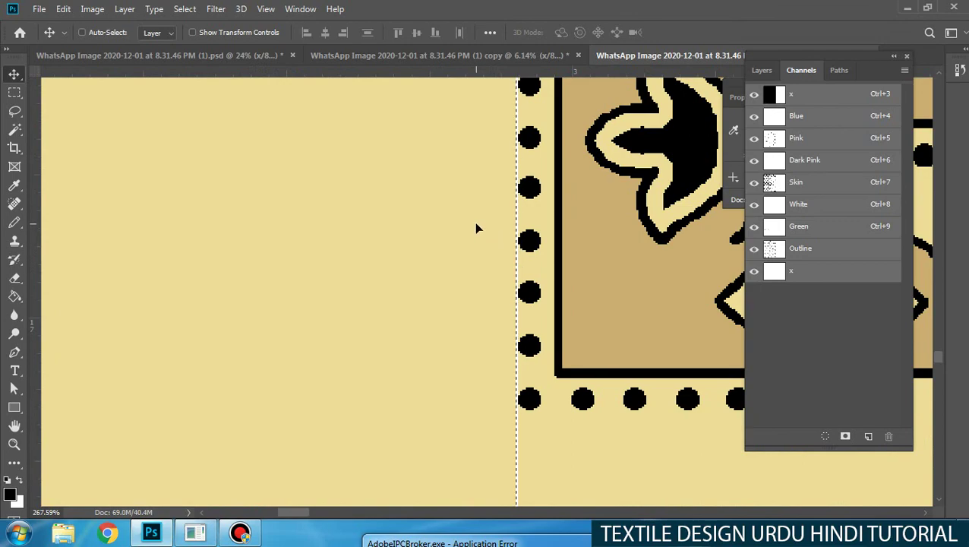
key(ctrl+d)
Step: Select the canvas left of the vertical guide by shifting a whole-canvas selection left until its right edge meets the guide
drag(632, 294, 449, 304)
drag(656, 274, 384, 314)
drag(526, 299, 478, 302)
key(m)
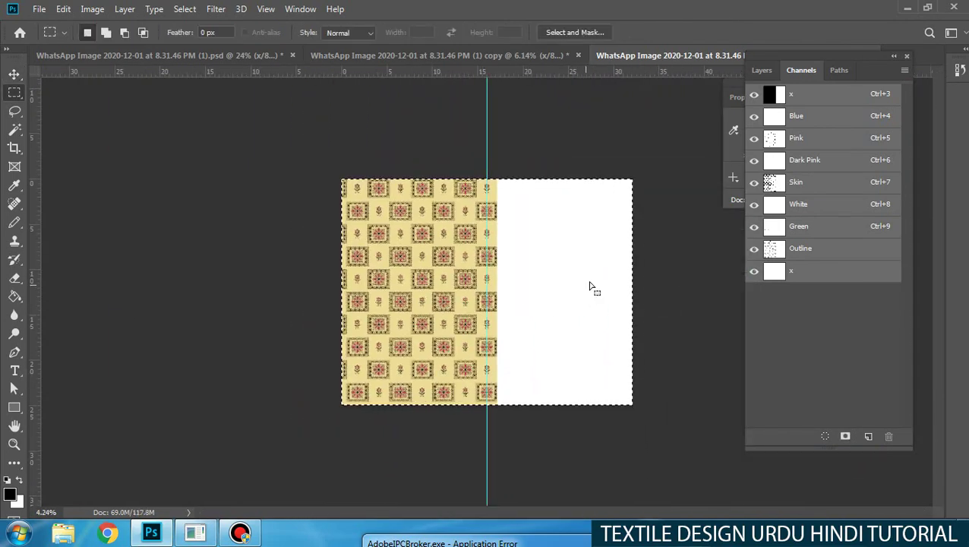
drag(607, 278, 626, 259)
drag(355, 316, 454, 316)
drag(363, 448, 368, 259)
drag(304, 346, 384, 202)
key(Right)
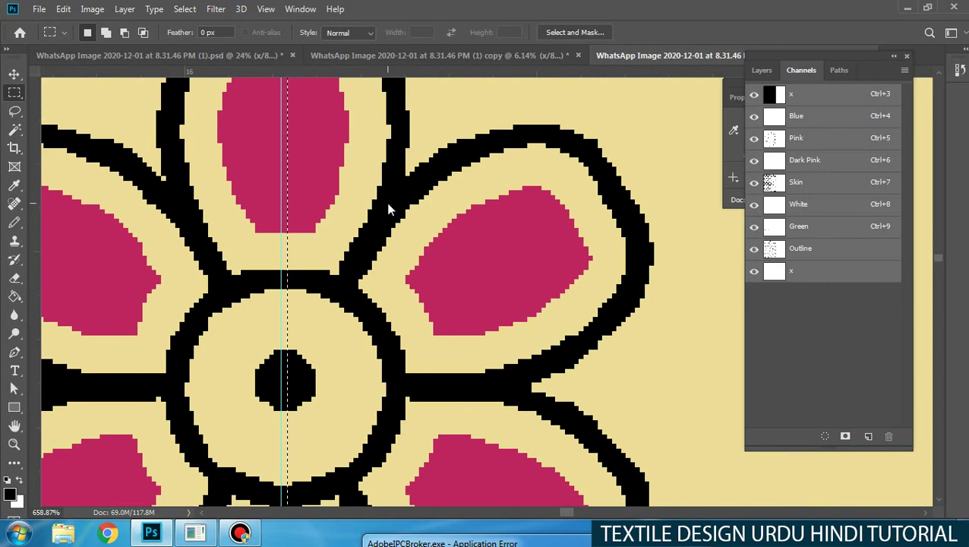
key(ctrl+0)
key(ctrl+minus)
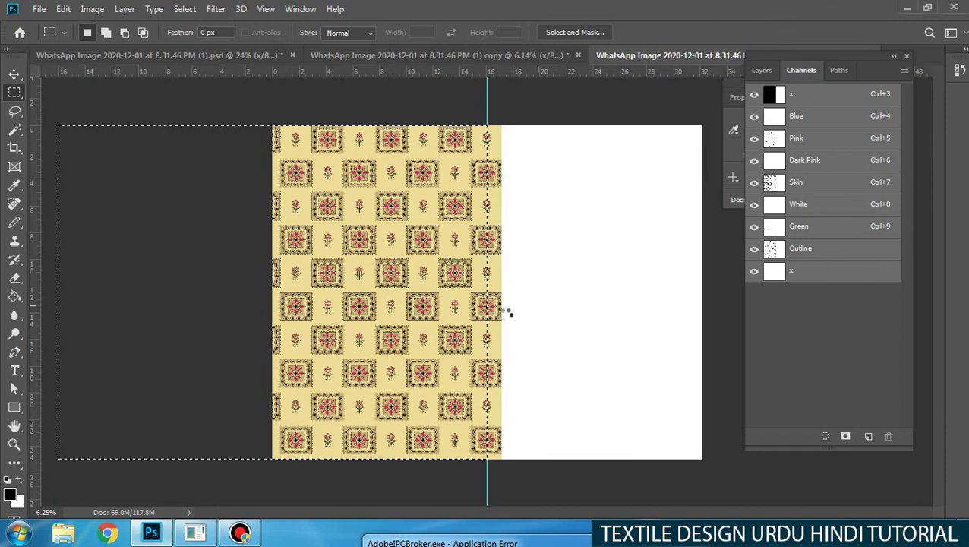
Step: Mirror a copy of the selected left half horizontally about the vertical guide to fill the white right half
key(ctrl+t)
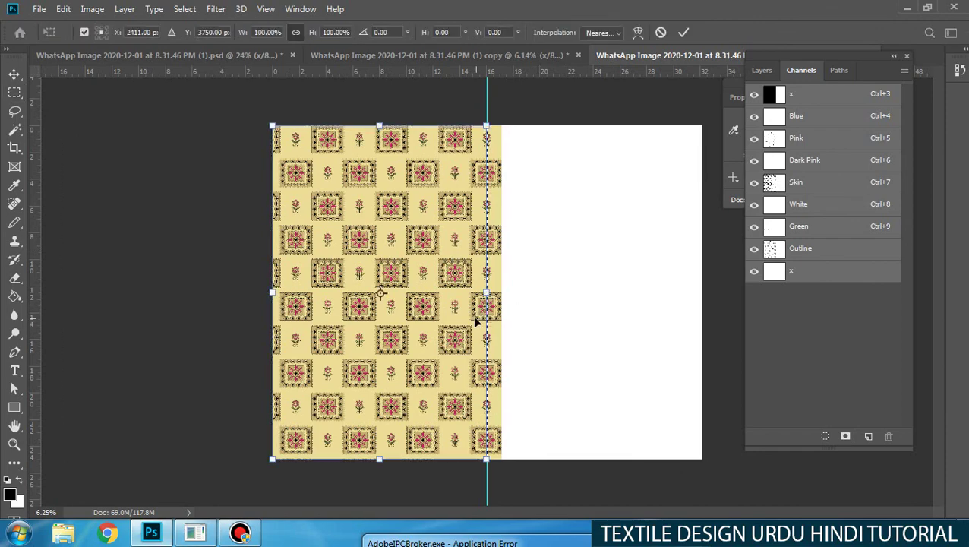
drag(379, 292, 487, 293)
drag(488, 293, 529, 276)
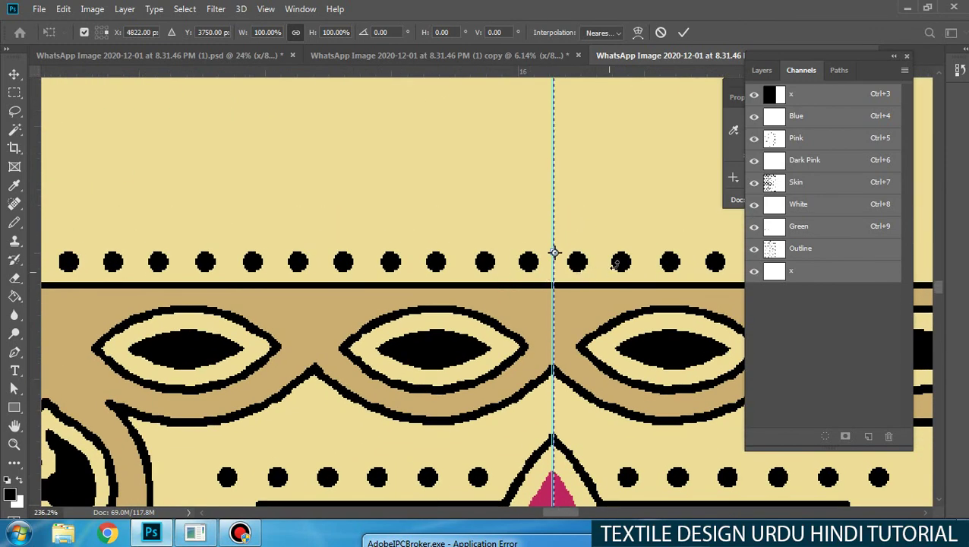
right_click(616, 263)
click(672, 439)
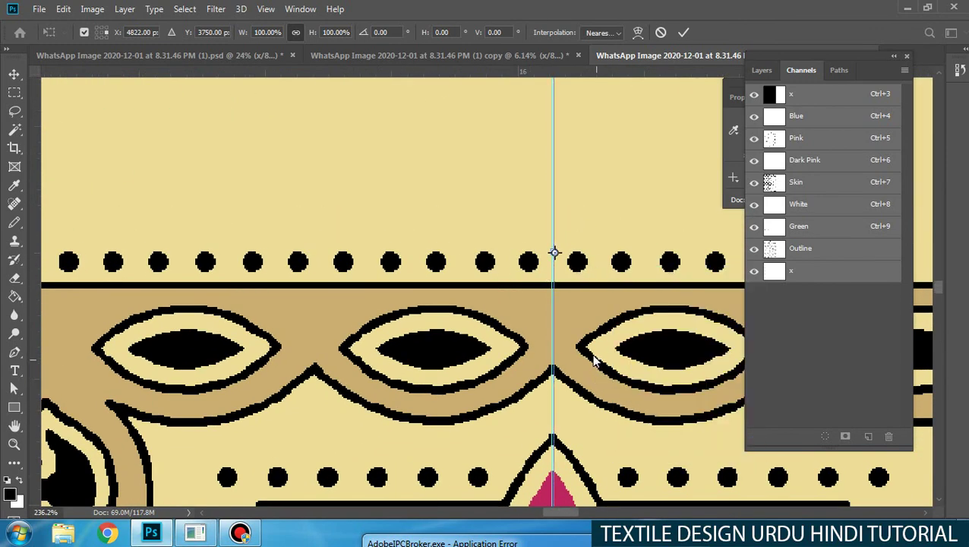
scroll(594, 360, down, 15)
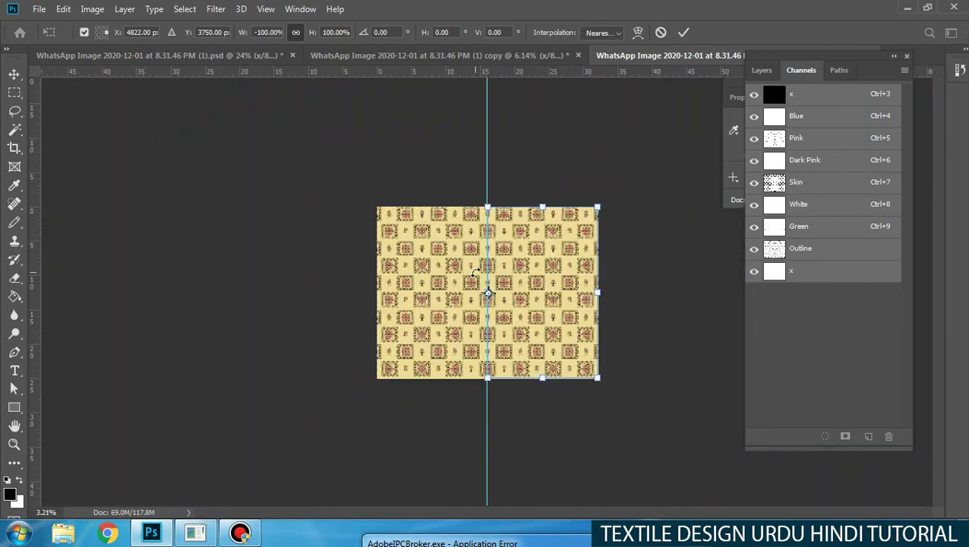
key(Return)
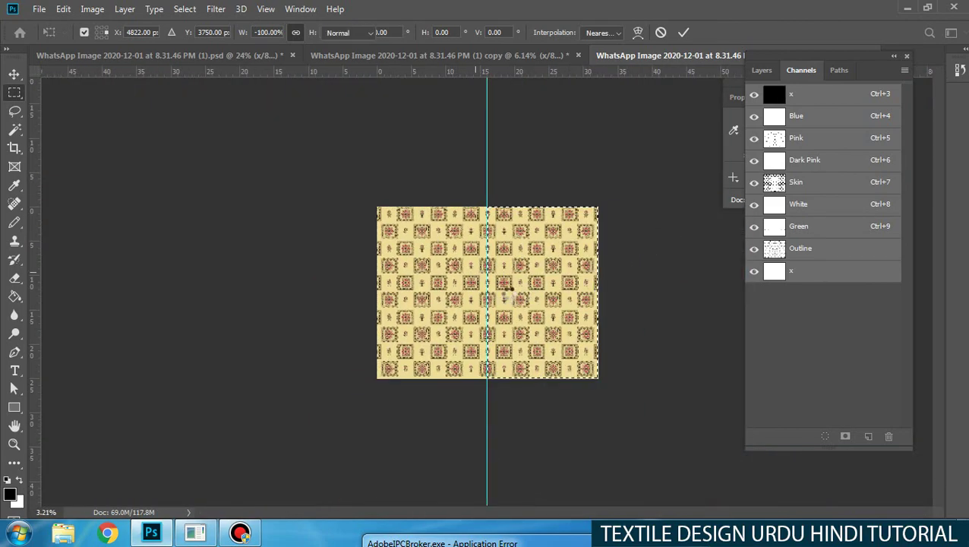
drag(535, 287, 535, 344)
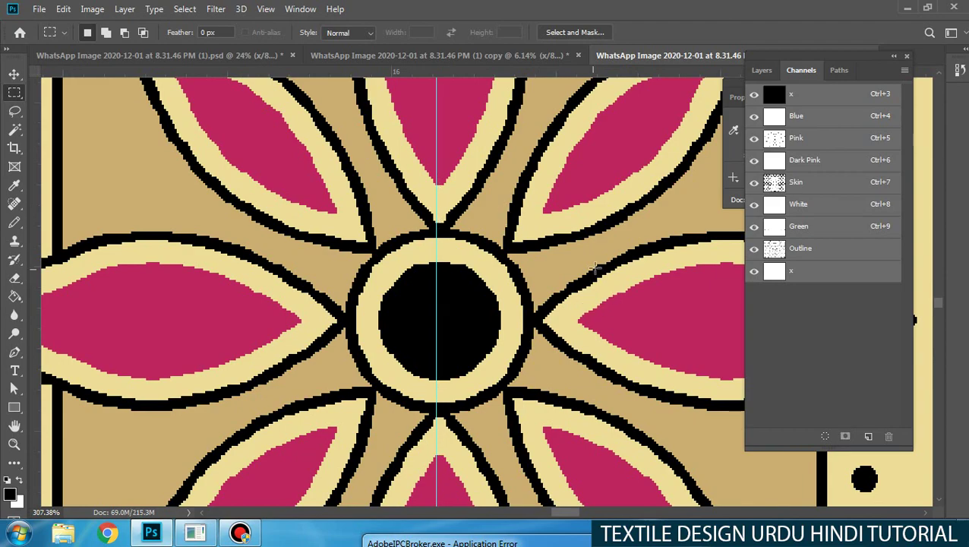
scroll(502, 309, down, 10)
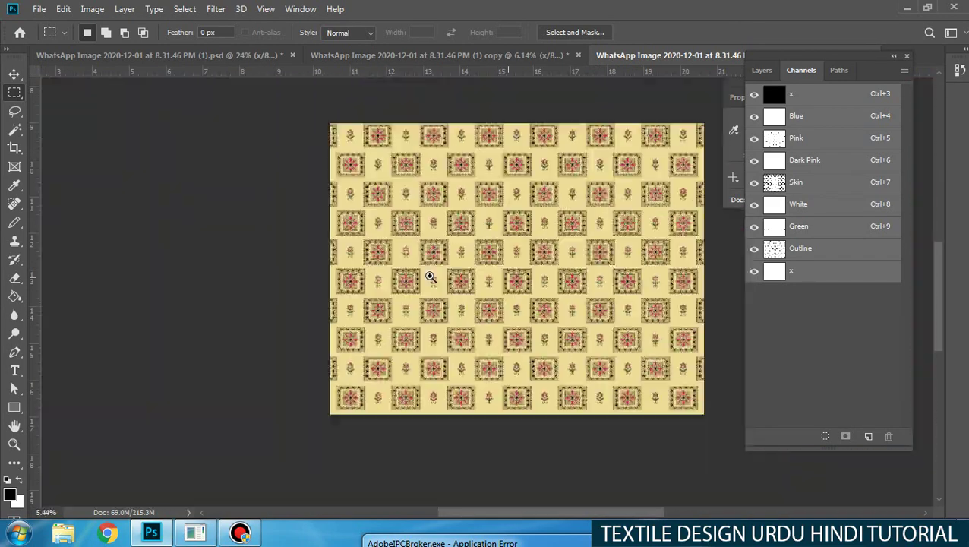
scroll(508, 285, up, 1)
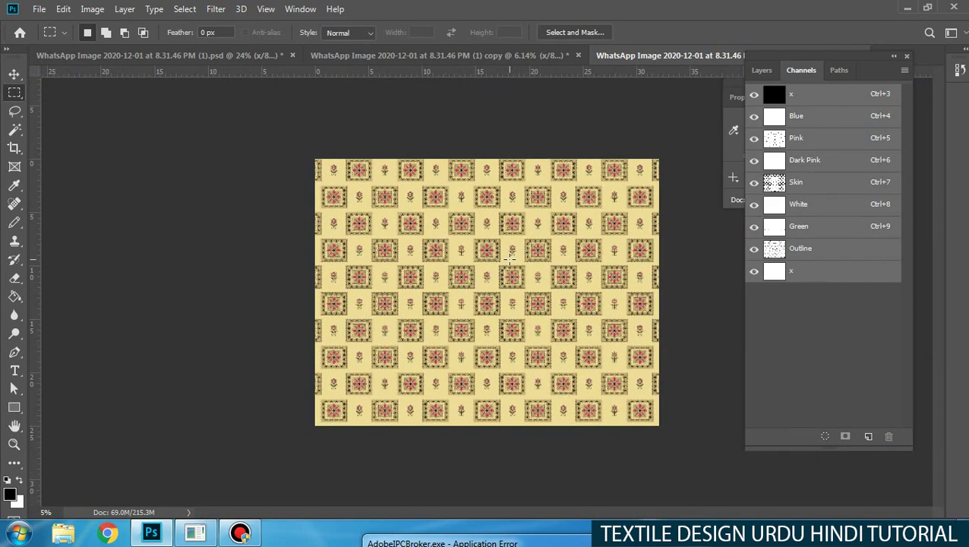
Step: Copy the whole tile pattern and paste it into the white area between the side borders in the bordered layout document
key(ctrl+a)
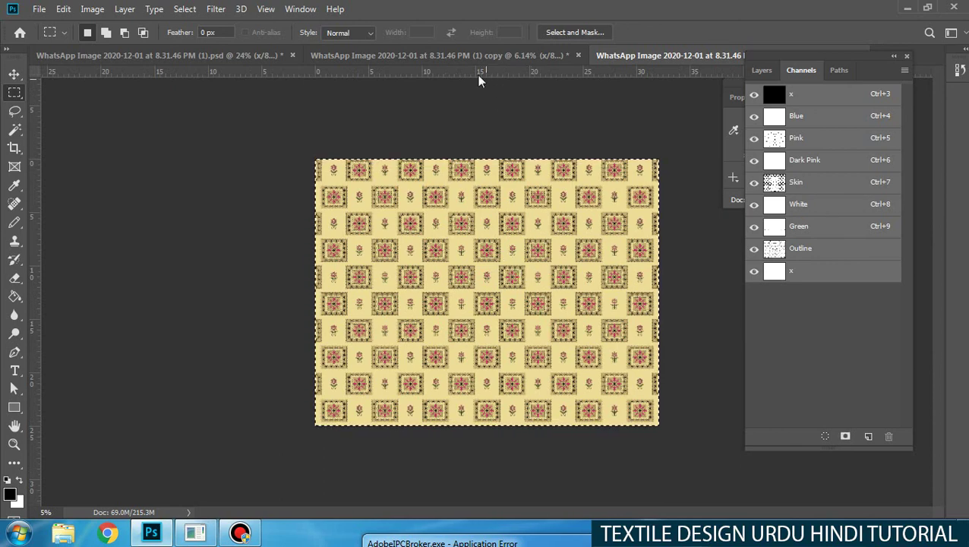
click(486, 54)
key(w)
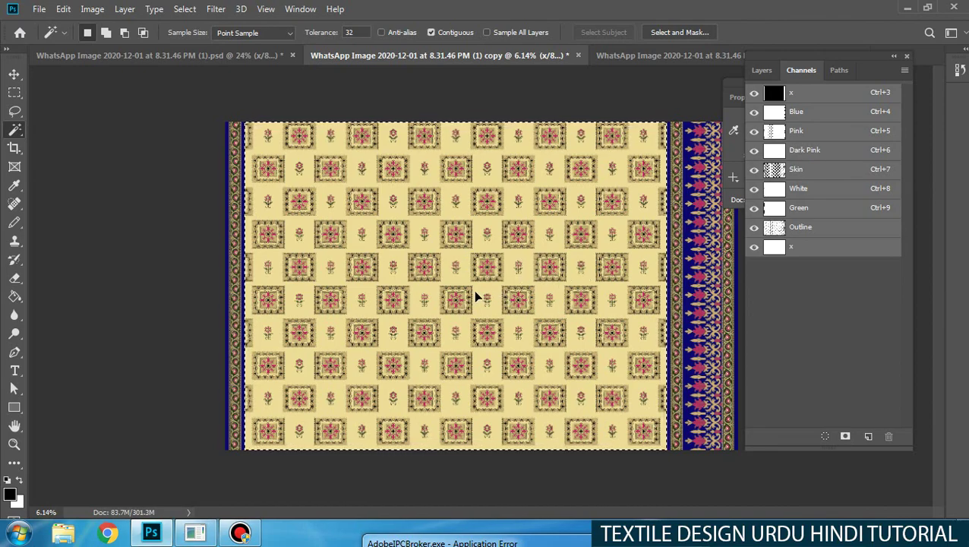
scroll(471, 298, up, 4)
scroll(423, 269, down, 2)
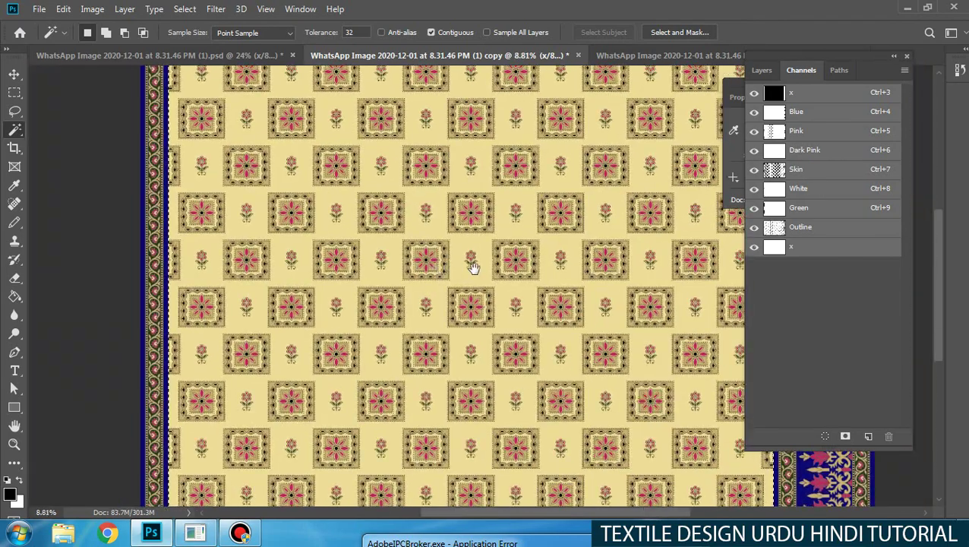
drag(509, 266, 475, 254)
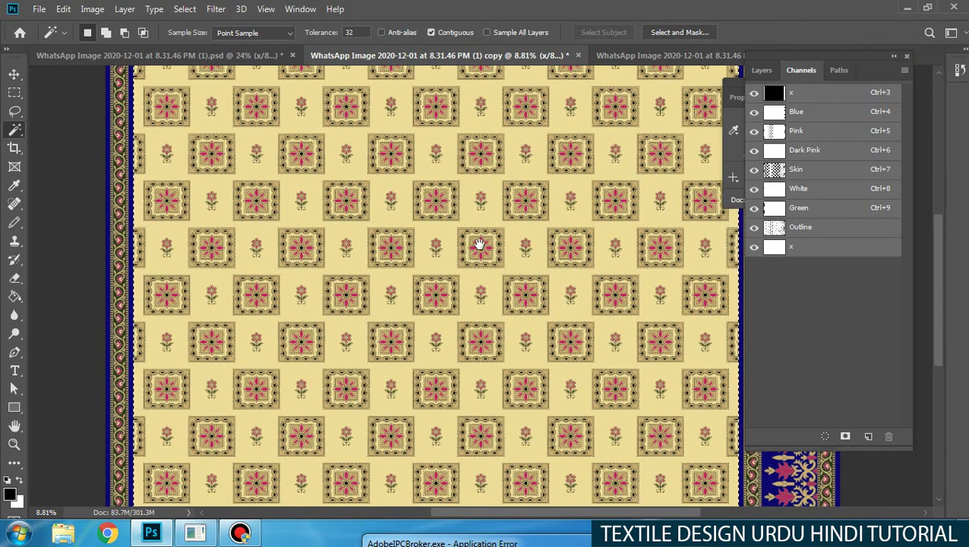
drag(111, 216, 306, 254)
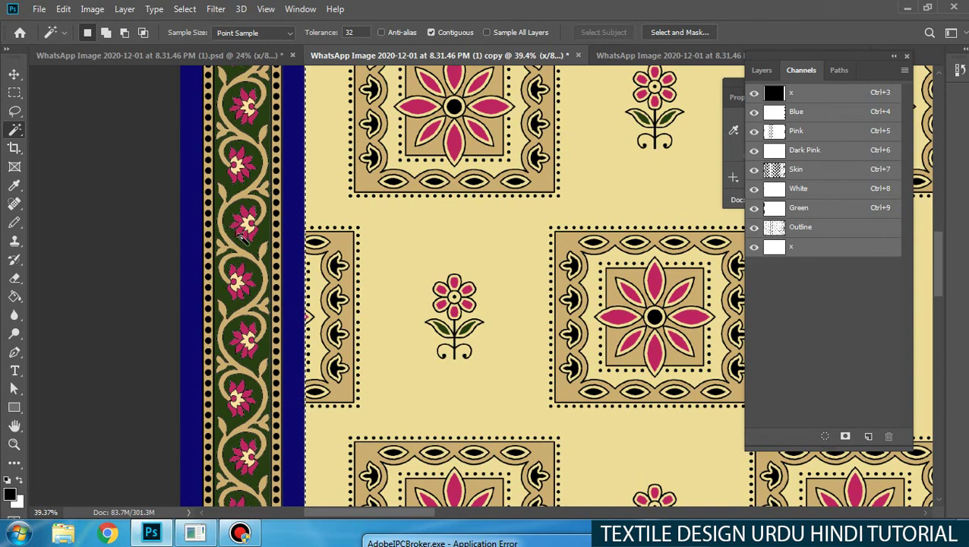
scroll(531, 289, down, 6)
scroll(504, 294, up, 1)
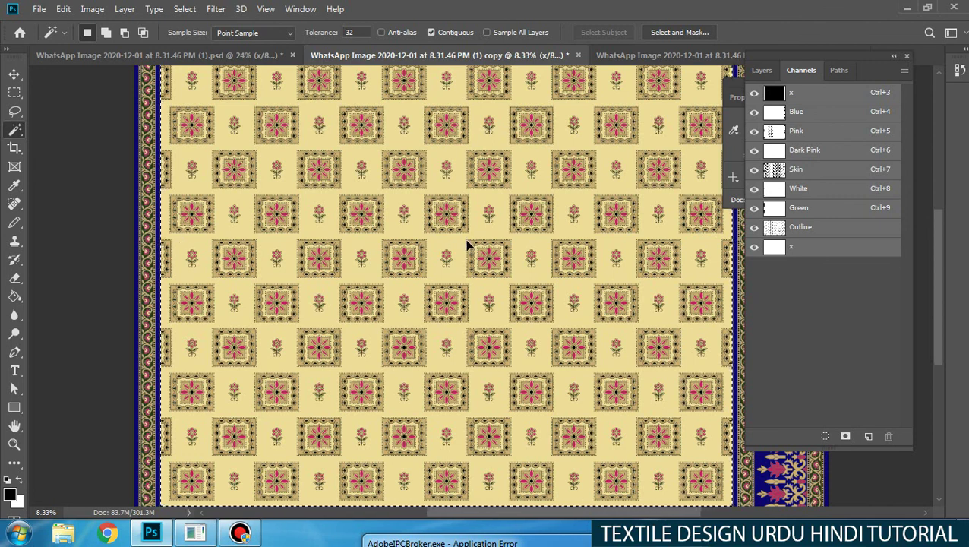
Step: Place a temporary vertical guide near the centre of the pasted tile field to check its centring, and remove it
key(ctrl+t)
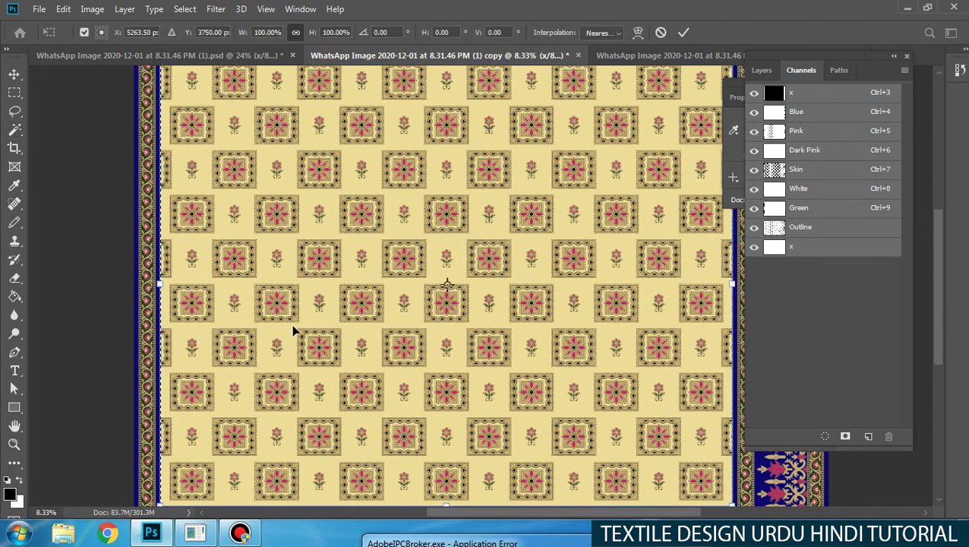
key(ctrl+r)
drag(32, 426, 453, 345)
key(Return)
key(w)
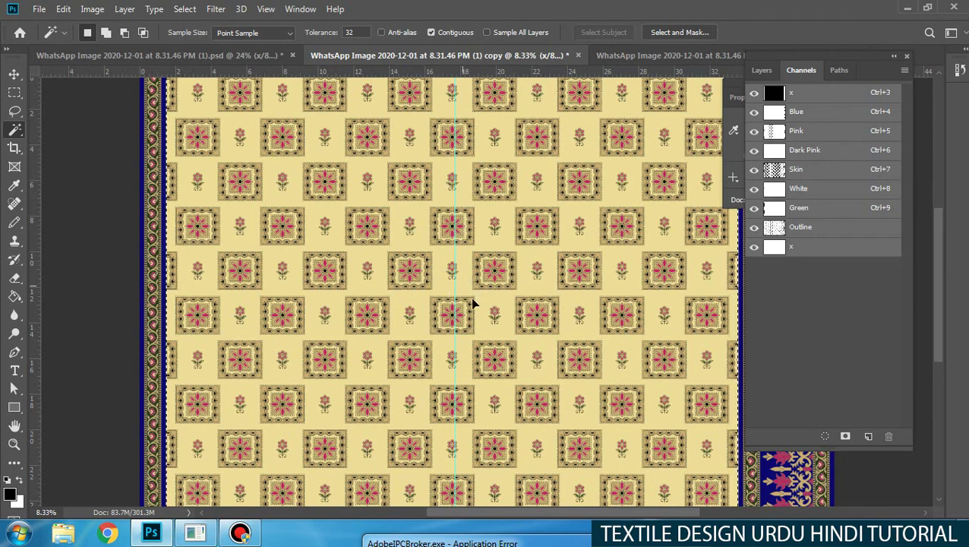
key(ctrl+x)
key(ctrl+z)
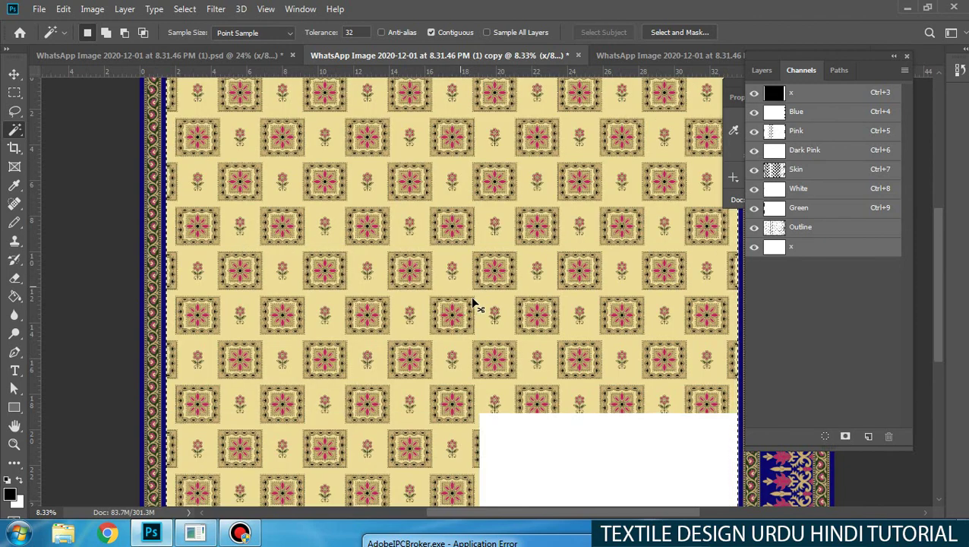
Step: Examine the completed layout, checking the tile pattern up close and its fit against the side borders
scroll(471, 285, down, 3)
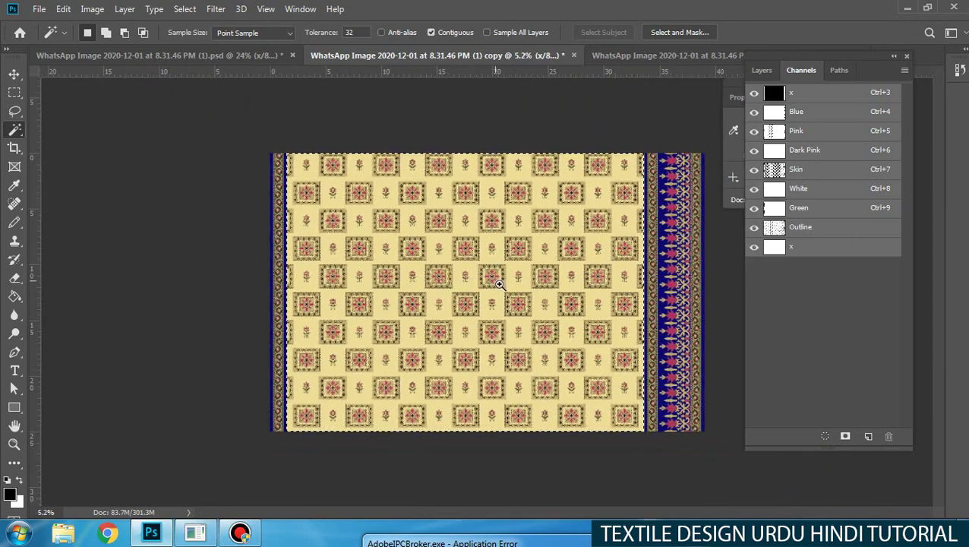
scroll(490, 279, up, 4)
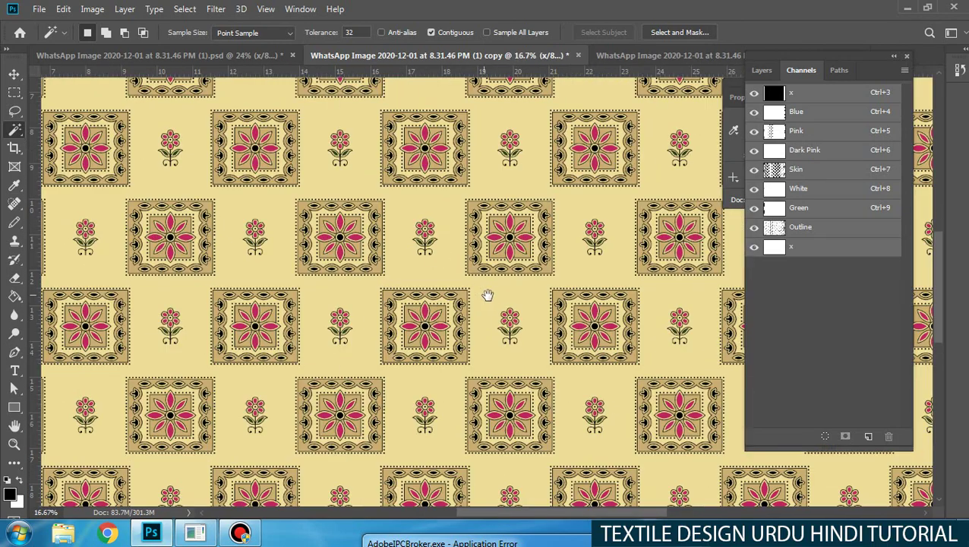
right_click(488, 295)
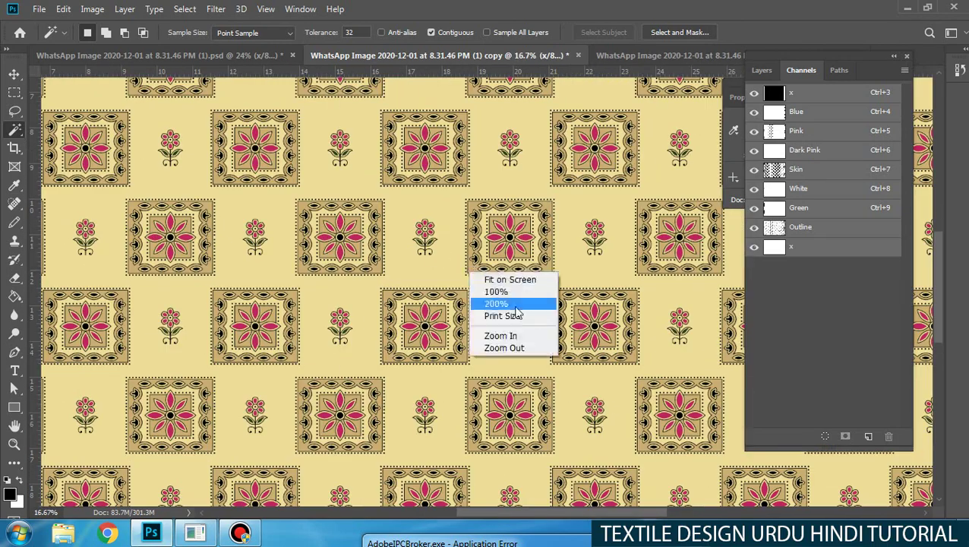
click(513, 319)
scroll(388, 273, down, 2)
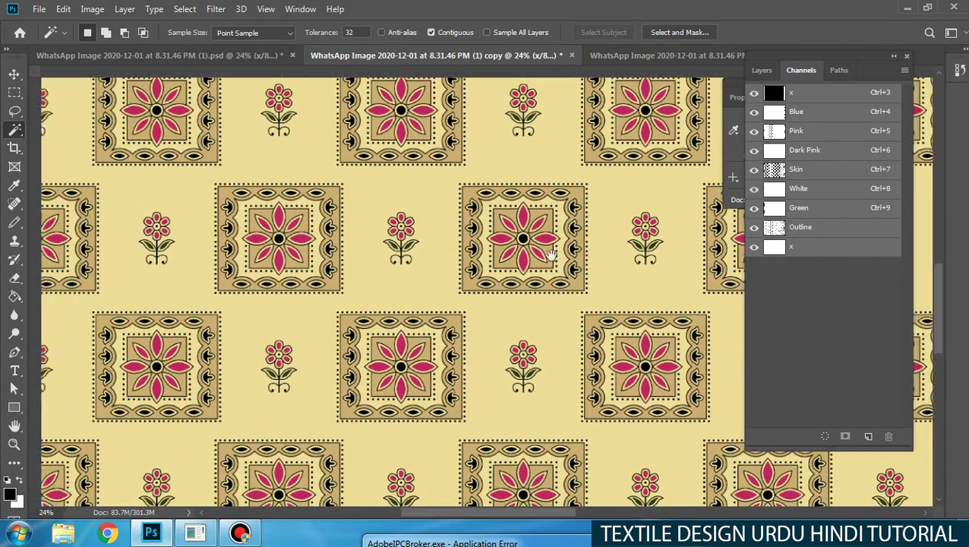
scroll(500, 253, left, 5)
scroll(601, 244, down, 3)
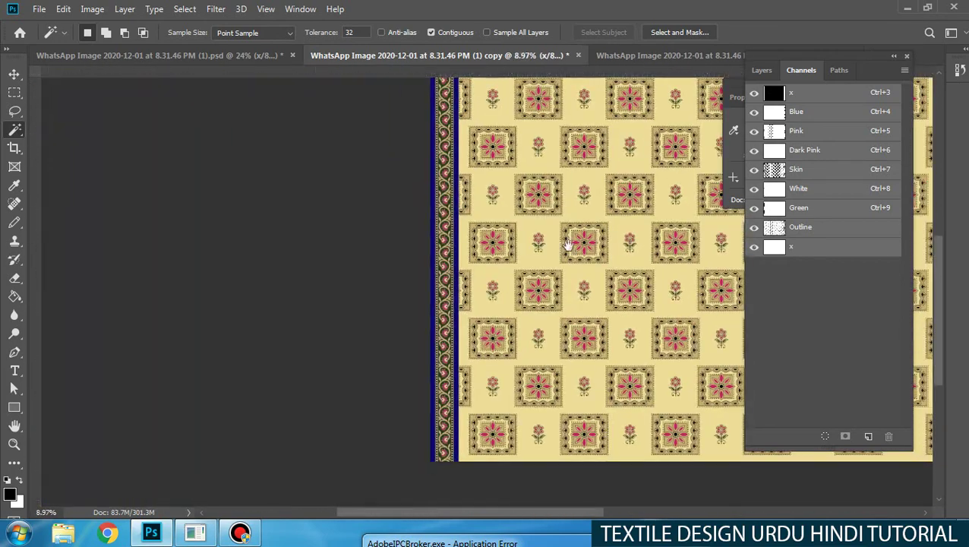
scroll(519, 267, up, 1)
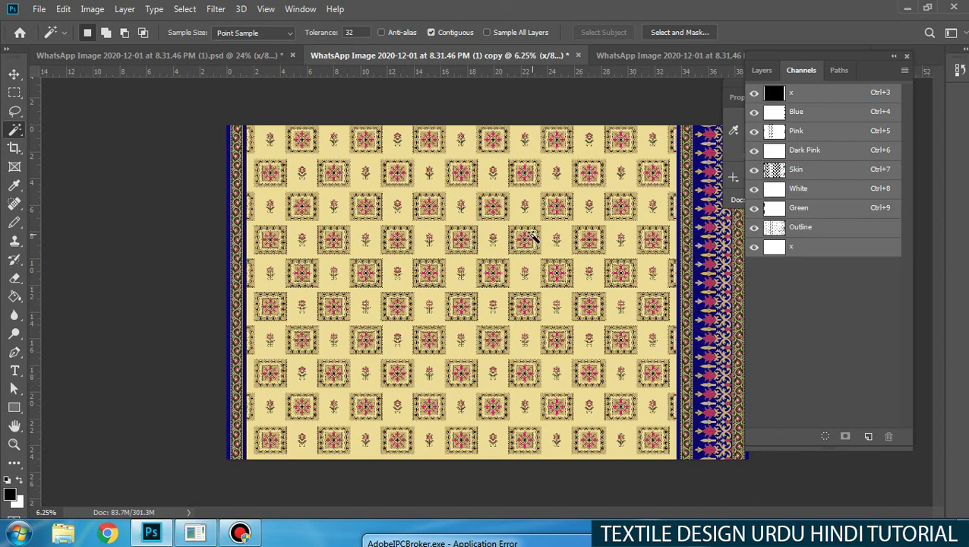
key(ctrl+alt+c)
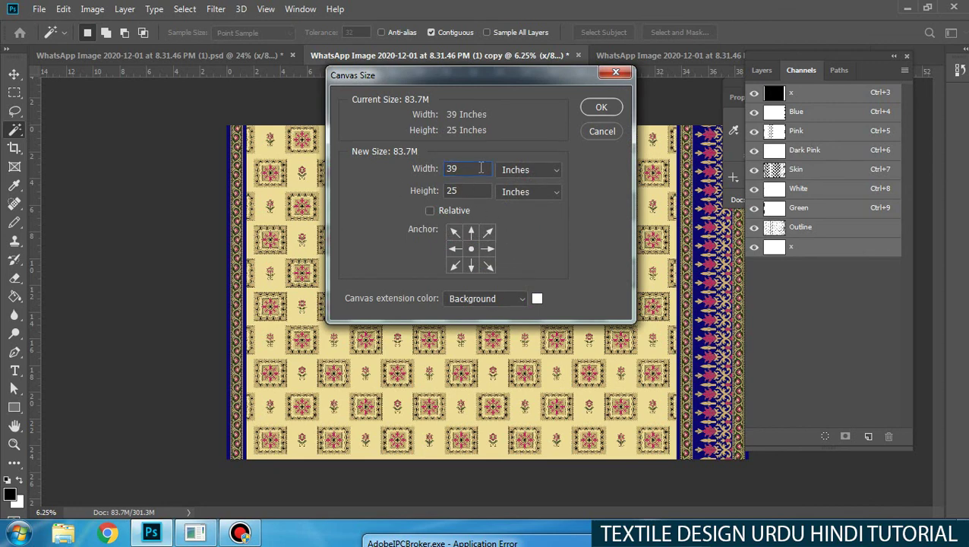
drag(481, 167, 418, 173)
text(40)
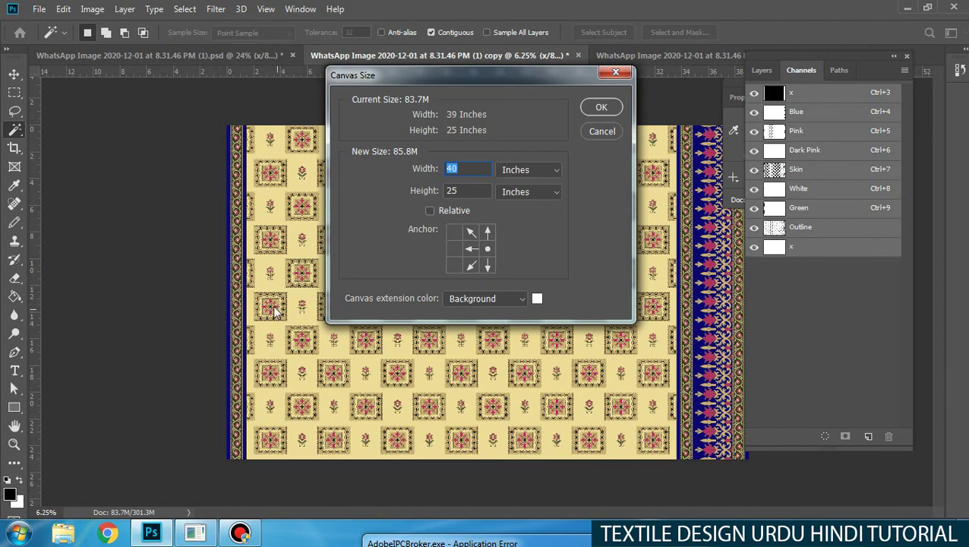
key(Escape)
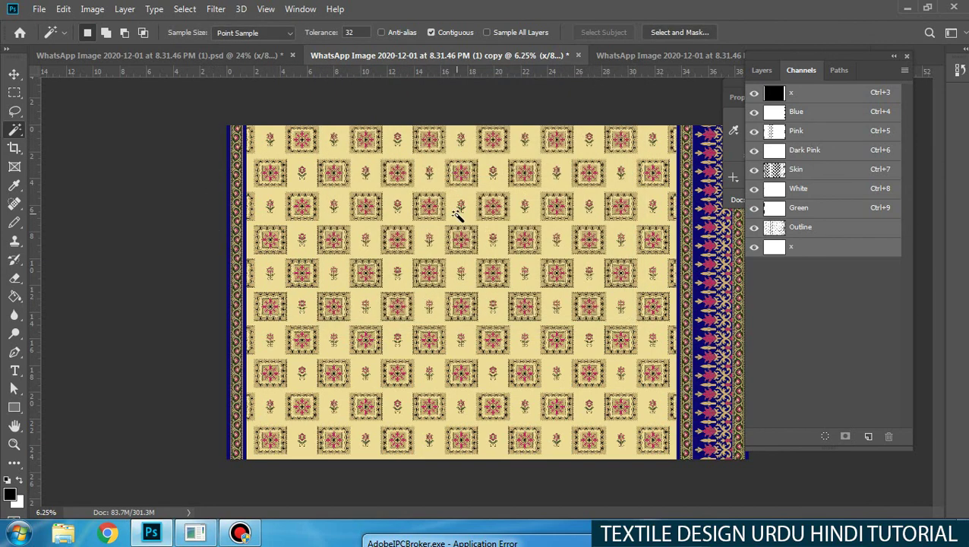
Step: Widen the canvas to 40 inches, anchored at its right edge so the extra strip is added along the left border
key(ctrl+alt+c)
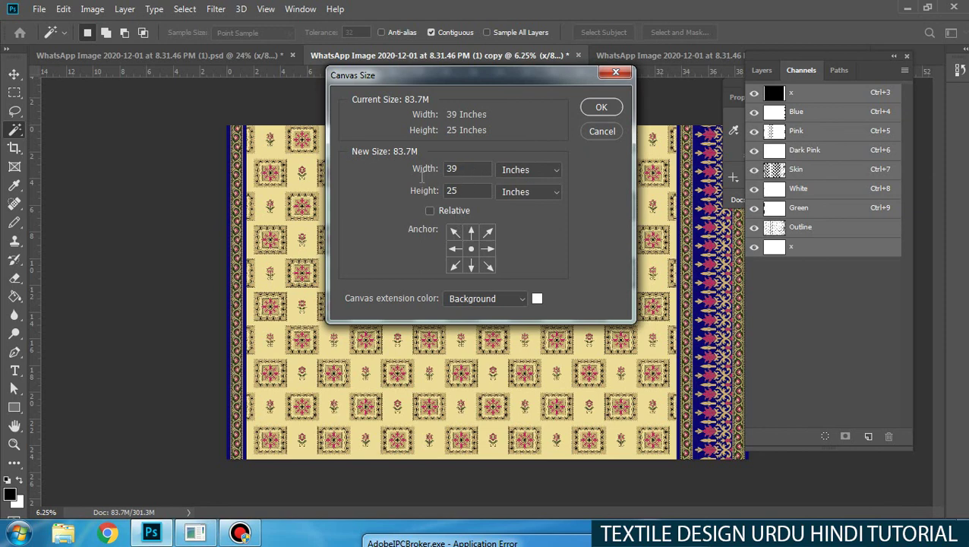
click(454, 165)
text(40)
click(489, 248)
click(602, 108)
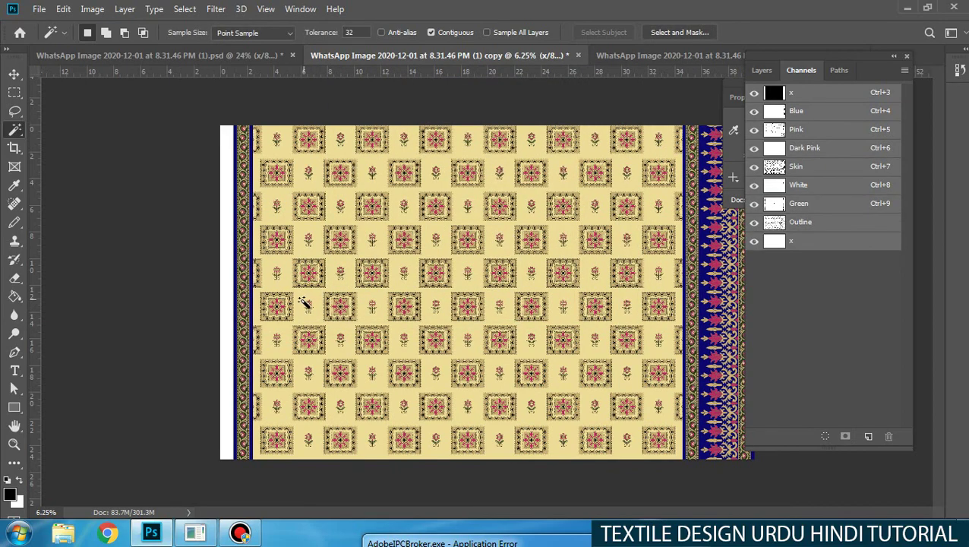
drag(221, 185, 583, 277)
drag(235, 248, 312, 262)
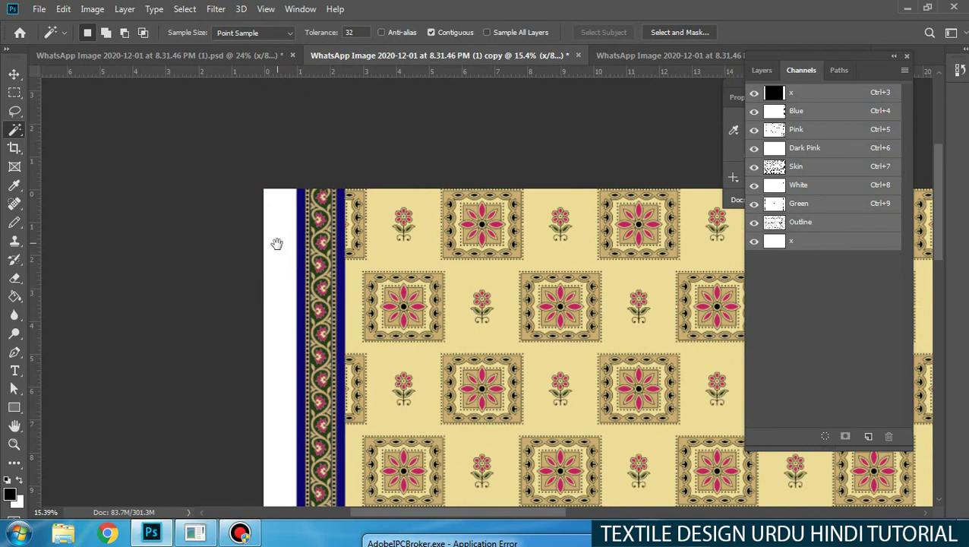
scroll(280, 232, down, 5)
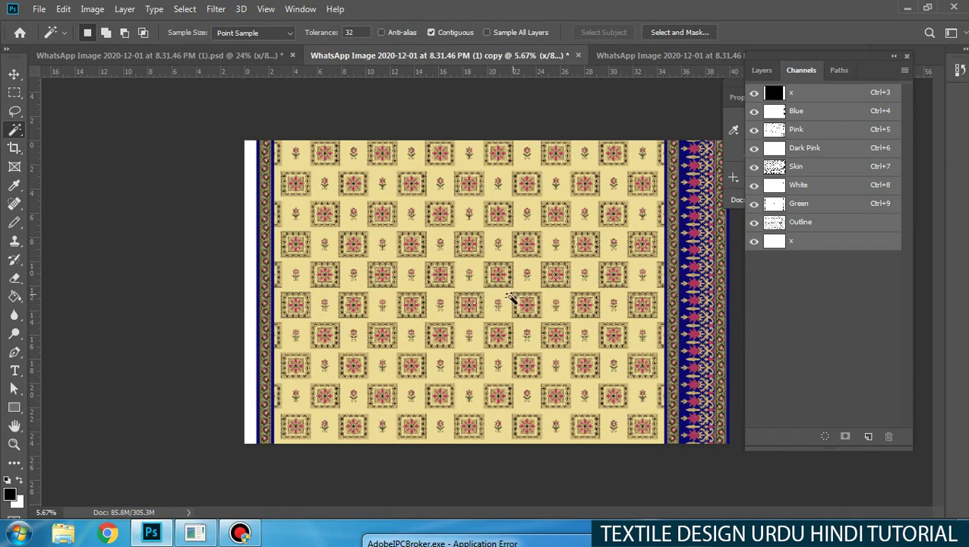
scroll(511, 294, up, 3)
scroll(510, 287, down, 3)
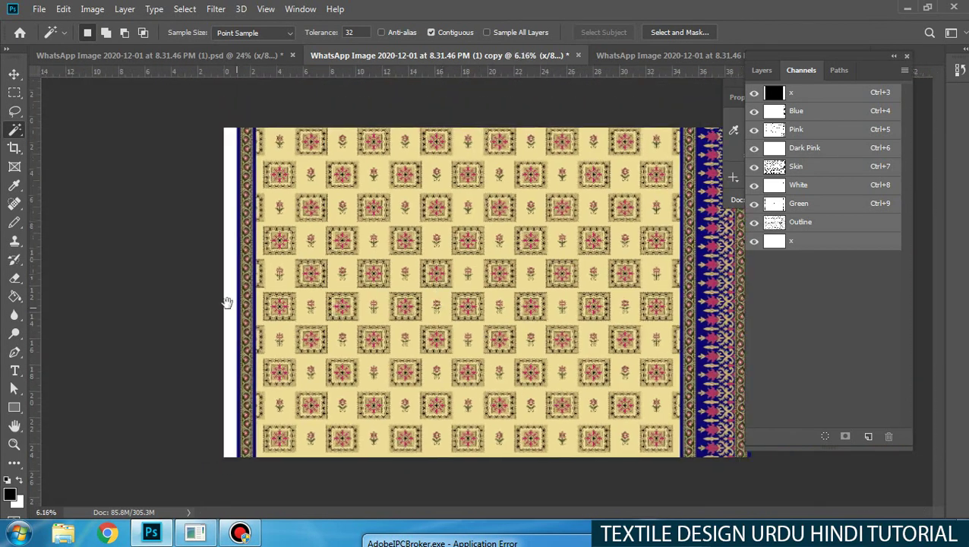